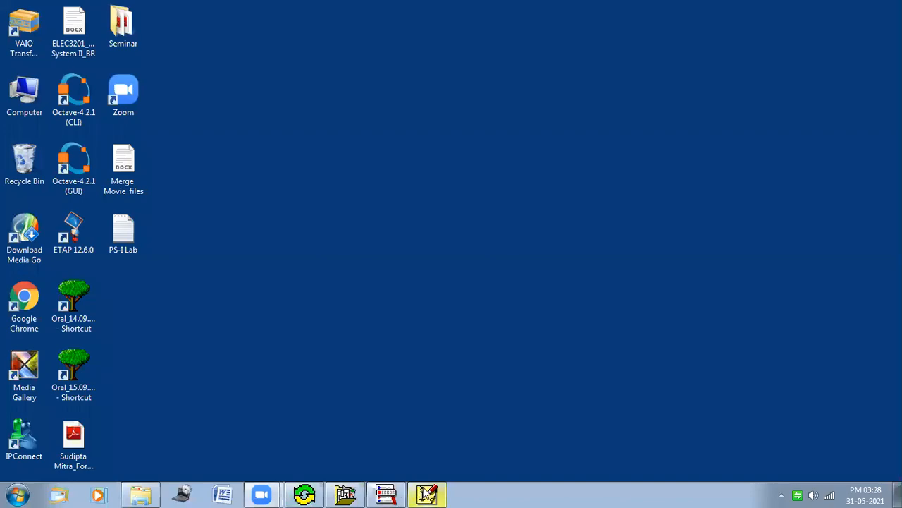
Step: Bring up the RLC_Balance schematic and inspect the V1 source's attributes, closing the dialog without changes
click(426, 494)
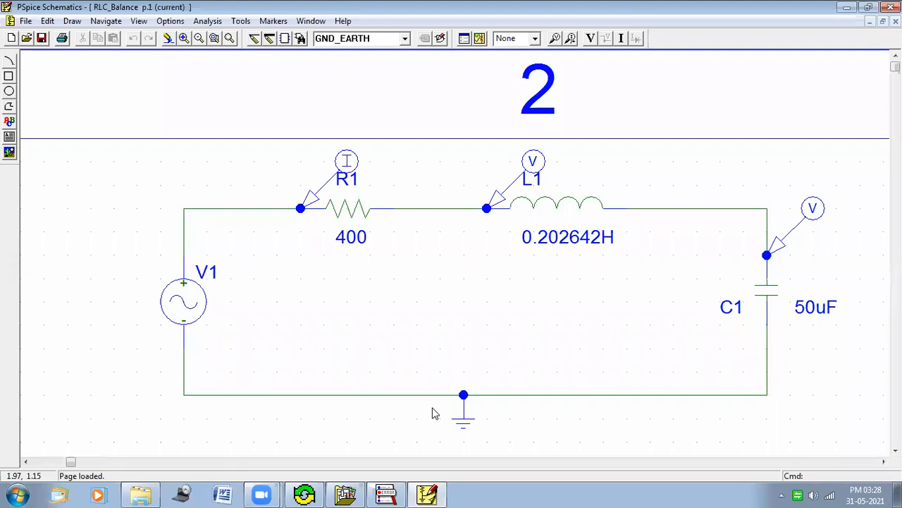
mouse_move(437, 494)
click(184, 305)
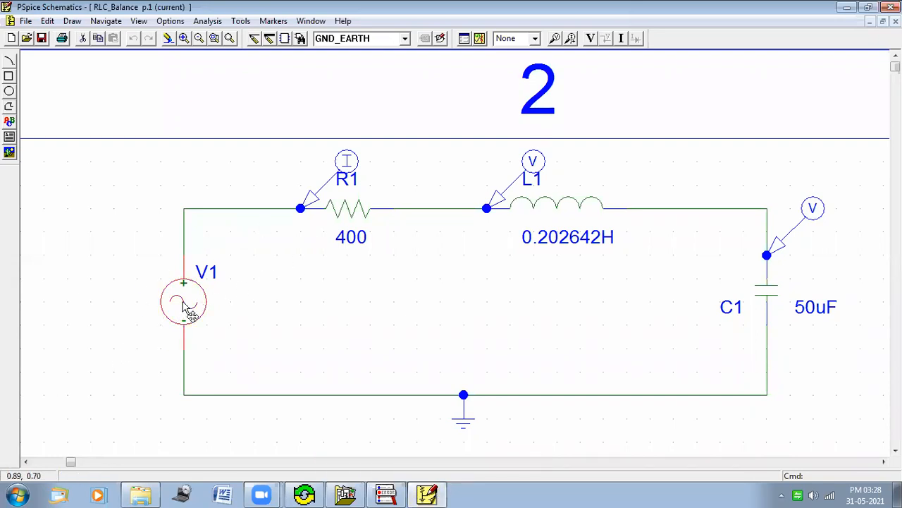
double_click(185, 307)
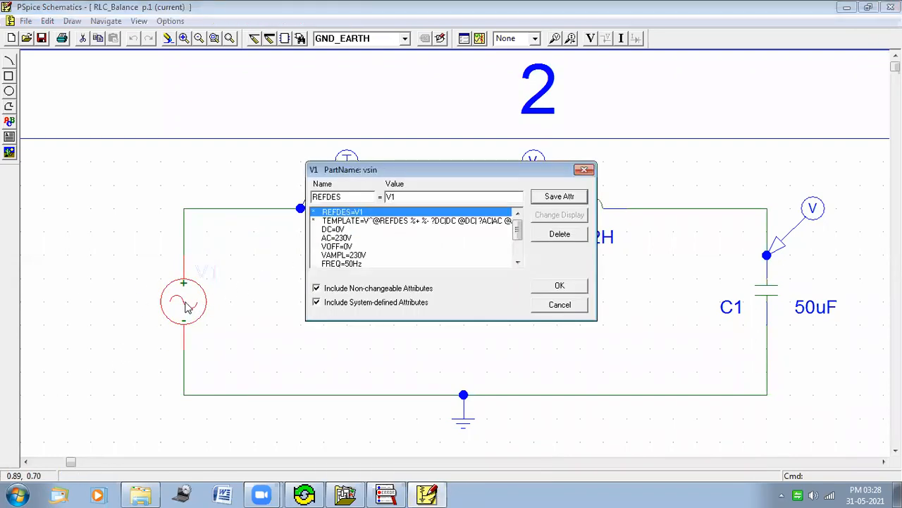
click(586, 173)
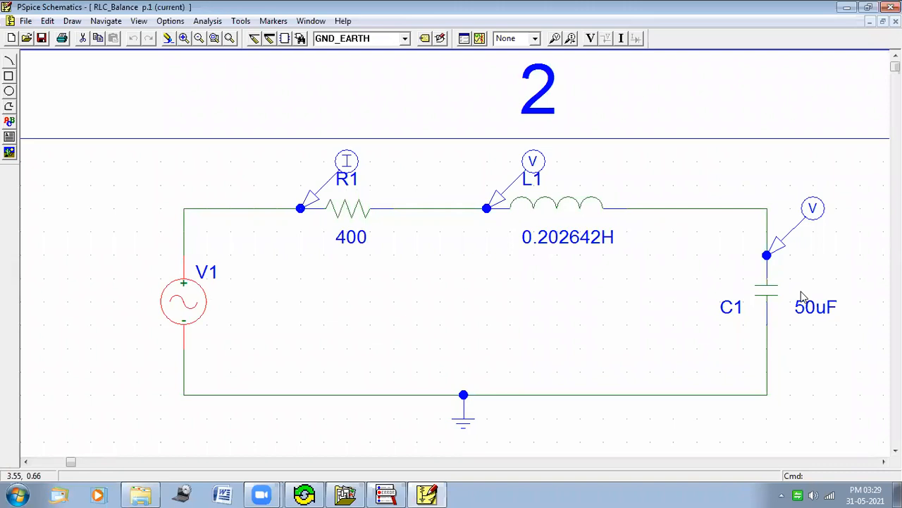
key(F11)
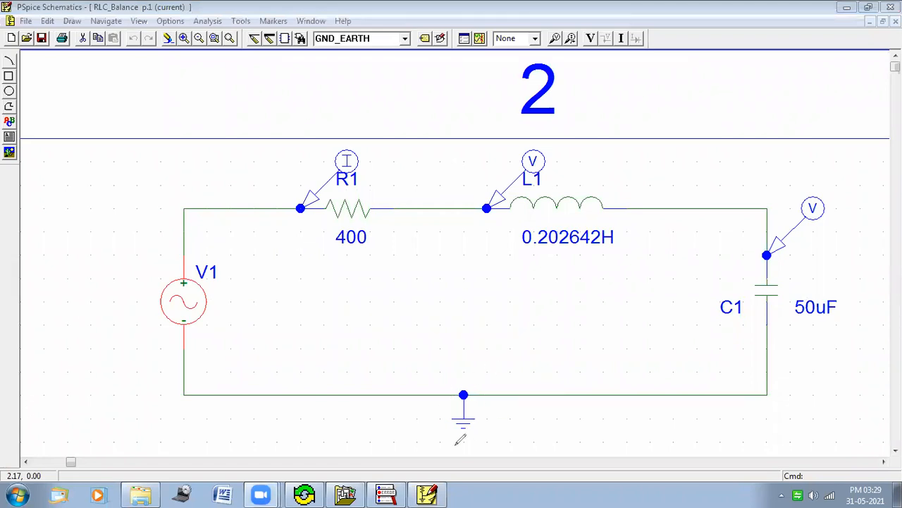
mouse_move(453, 437)
mouse_down()
mouse_move(467, 436)
mouse_move(476, 413)
mouse_move(450, 434)
mouse_move(462, 439)
mouse_up()
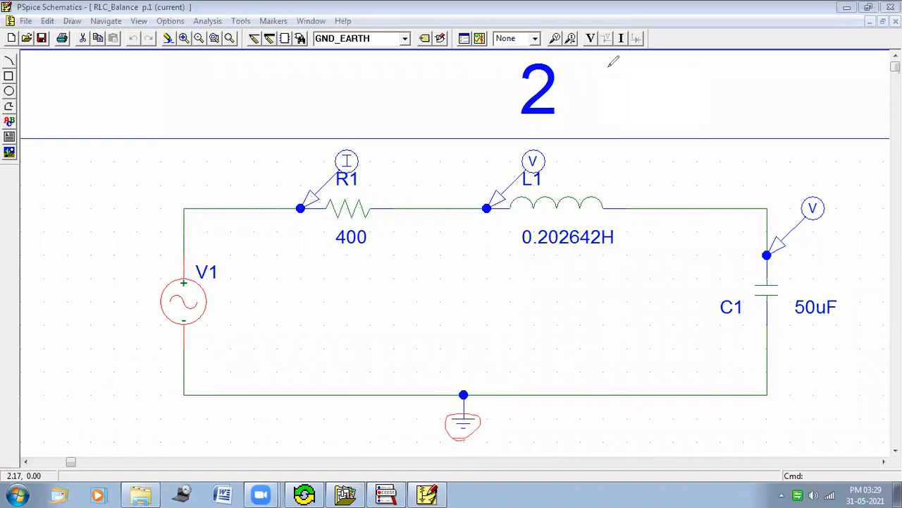
key(ctrl+z)
mouse_move(514, 227)
mouse_down()
mouse_move(596, 222)
mouse_move(625, 231)
mouse_move(513, 251)
mouse_move(549, 223)
mouse_up()
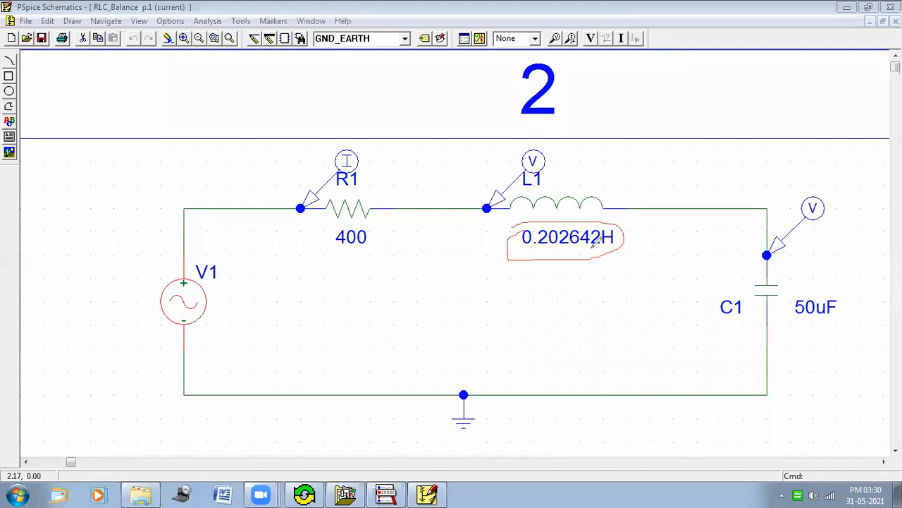
mouse_move(618, 243)
mouse_down()
mouse_move(652, 190)
mouse_move(657, 204)
mouse_up()
key(e)
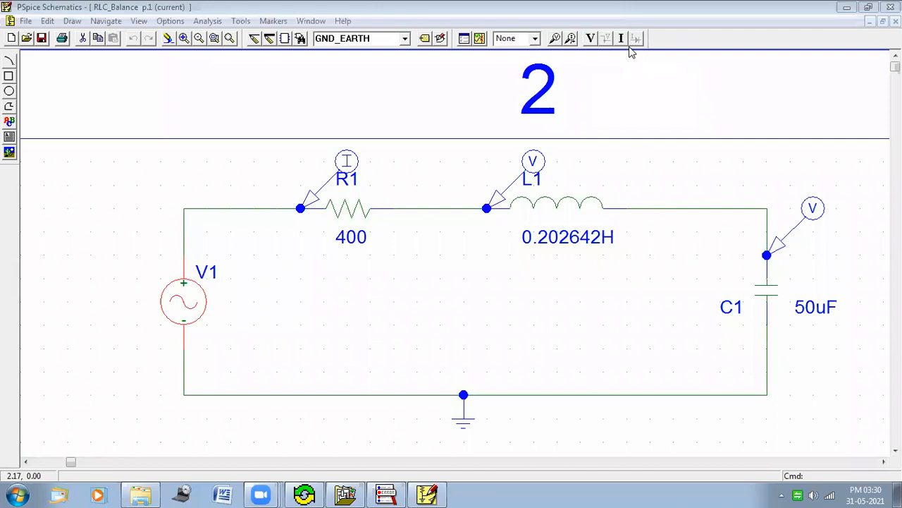
Step: Run the simulation of the RLC_Balance circuit and view its frequency response plot
click(479, 38)
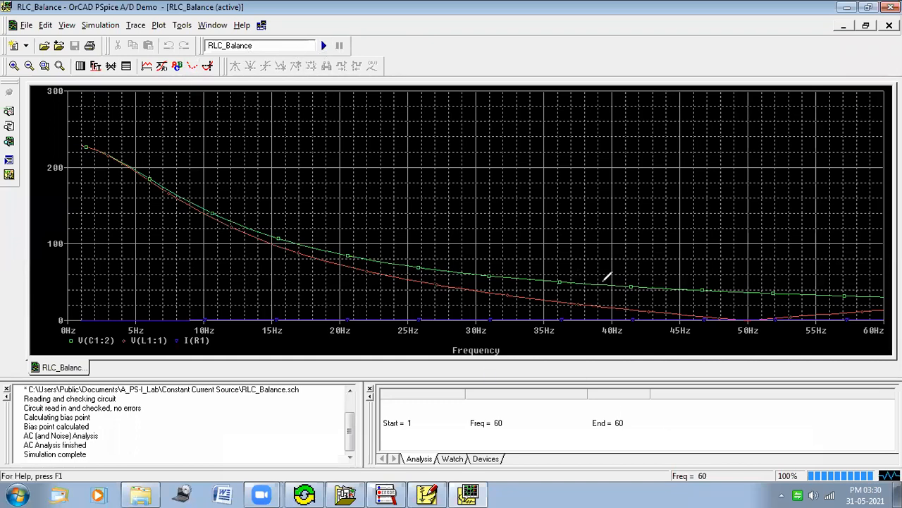
mouse_move(607, 275)
mouse_down()
mouse_move(570, 284)
mouse_move(604, 273)
mouse_move(595, 292)
mouse_up()
mouse_move(458, 286)
mouse_down()
mouse_move(481, 273)
mouse_move(463, 301)
mouse_move(493, 288)
mouse_move(462, 299)
mouse_up()
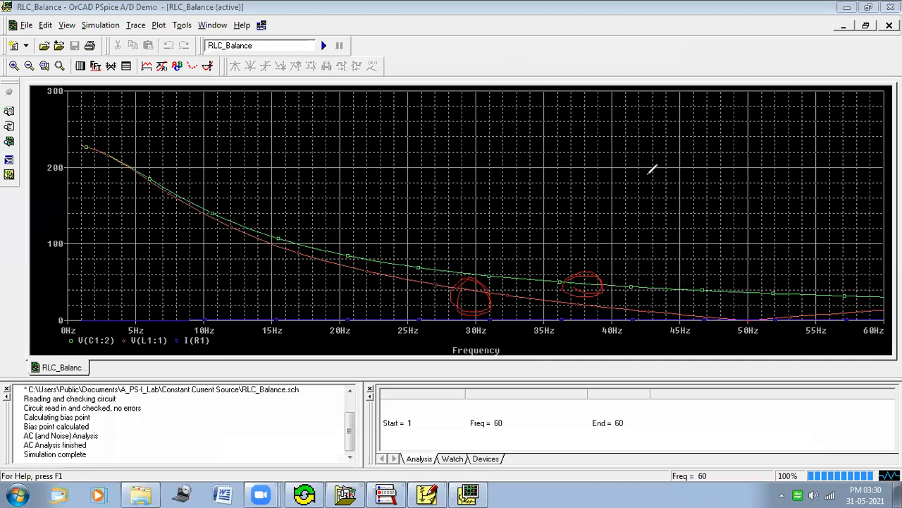
mouse_move(660, 184)
mouse_down()
mouse_move(665, 196)
mouse_move(673, 164)
mouse_move(719, 169)
mouse_move(701, 184)
mouse_up()
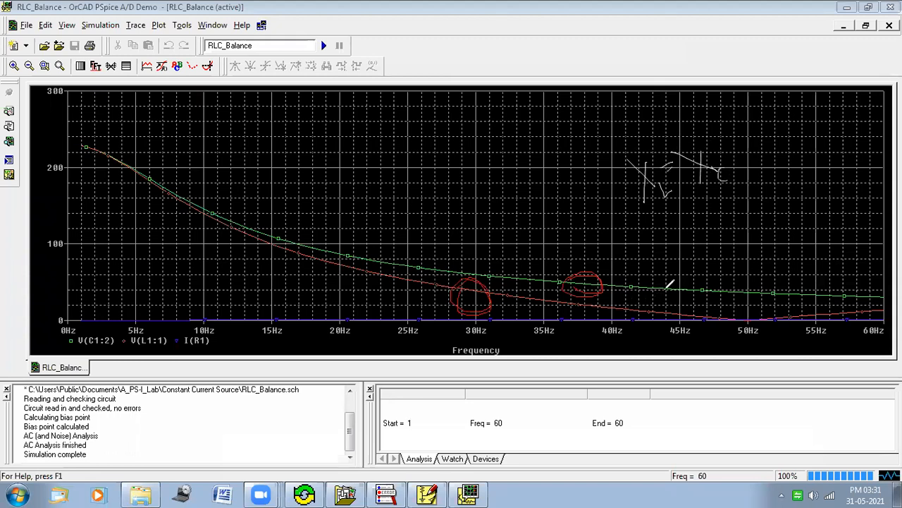
drag(668, 286, 664, 308)
click(691, 36)
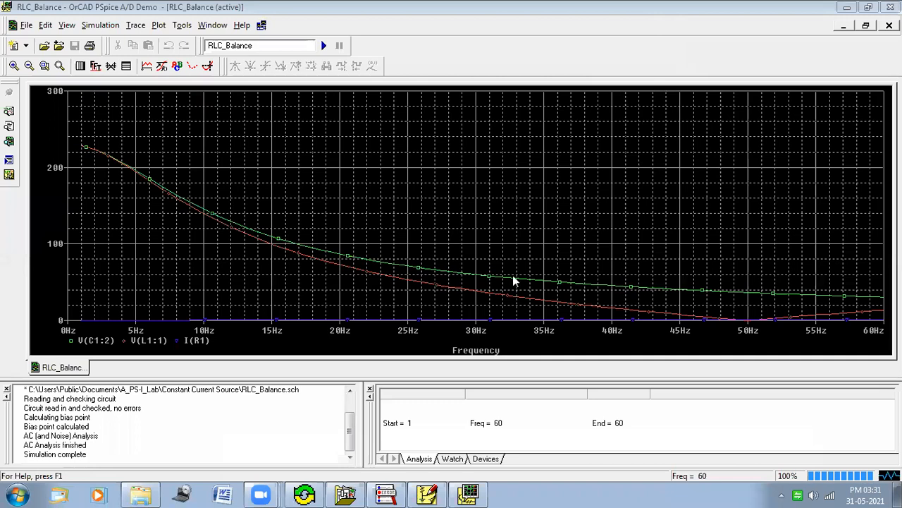
Step: Close the simulation results window and return to the schematic to review its voltage and current markers
click(890, 7)
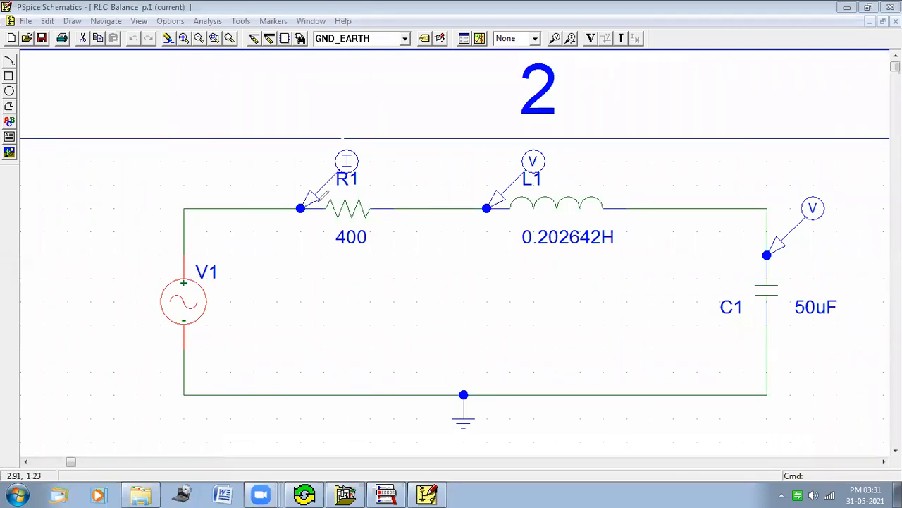
mouse_move(326, 157)
mouse_down()
mouse_move(316, 223)
mouse_move(288, 201)
mouse_move(346, 138)
mouse_up()
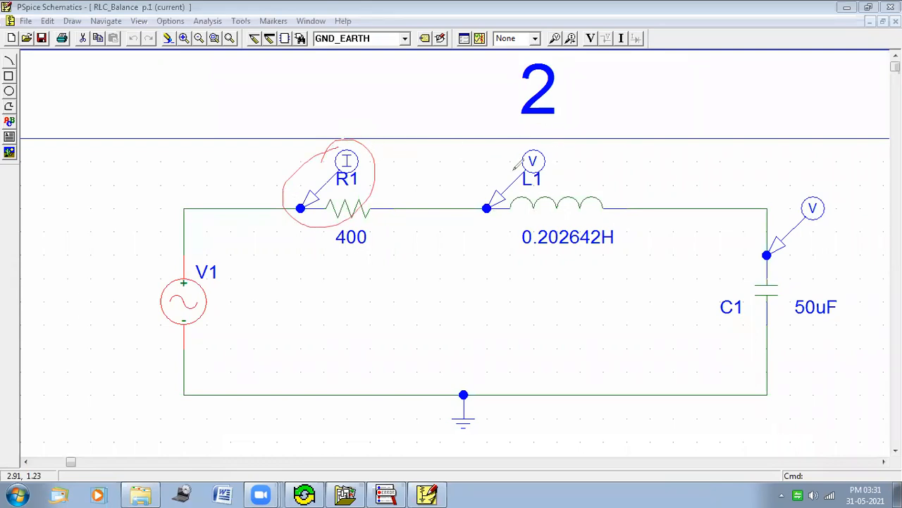
mouse_move(517, 156)
mouse_down()
mouse_move(554, 148)
mouse_move(544, 181)
mouse_move(549, 140)
mouse_move(565, 142)
mouse_move(580, 168)
mouse_move(588, 148)
mouse_move(584, 171)
mouse_move(597, 176)
mouse_up()
mouse_move(783, 227)
mouse_down()
mouse_move(763, 236)
mouse_move(842, 212)
mouse_move(756, 247)
mouse_move(756, 224)
mouse_up()
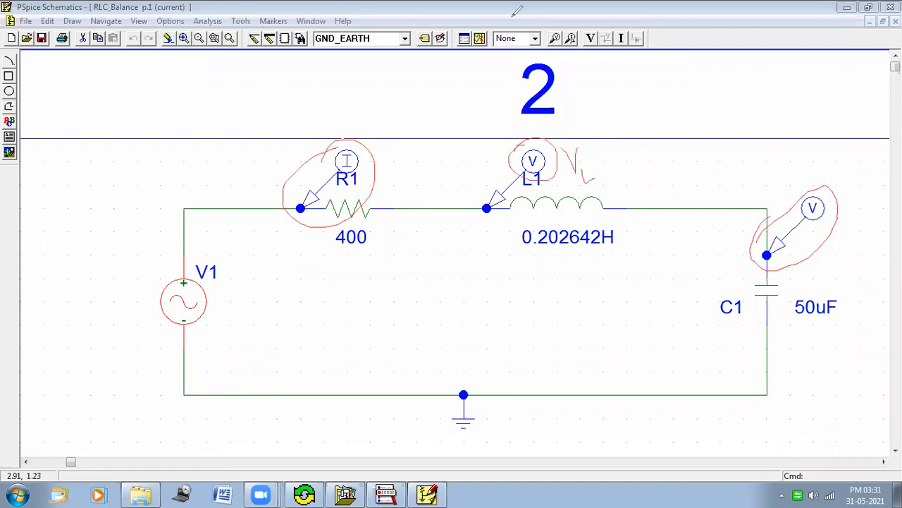
key(Escape)
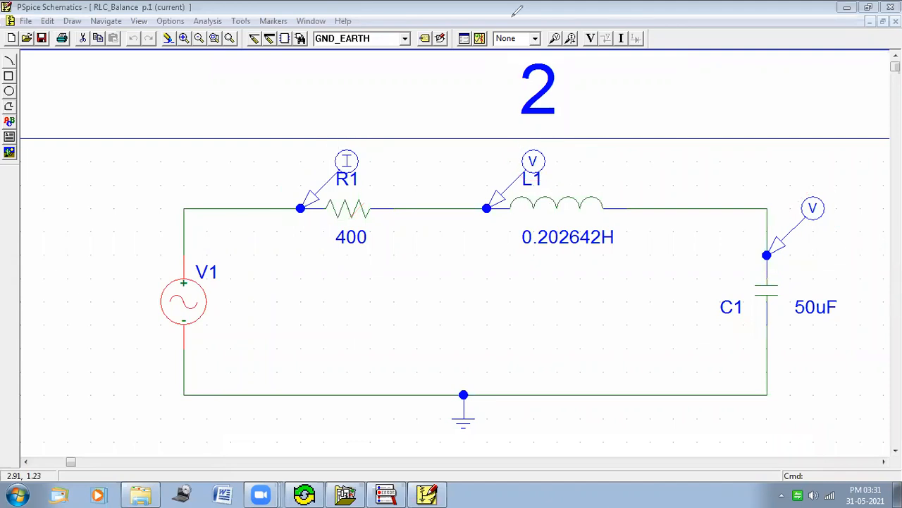
Step: Run the simulation again and examine the V(C1:2) and V(L1:1) traces against frequency
click(480, 39)
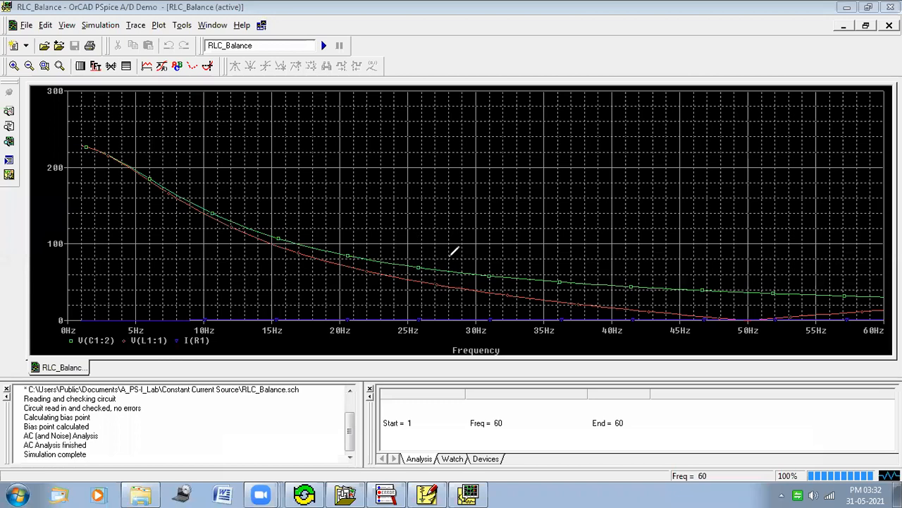
drag(485, 279, 487, 261)
mouse_move(530, 289)
mouse_down()
mouse_move(556, 313)
mouse_move(528, 287)
mouse_up()
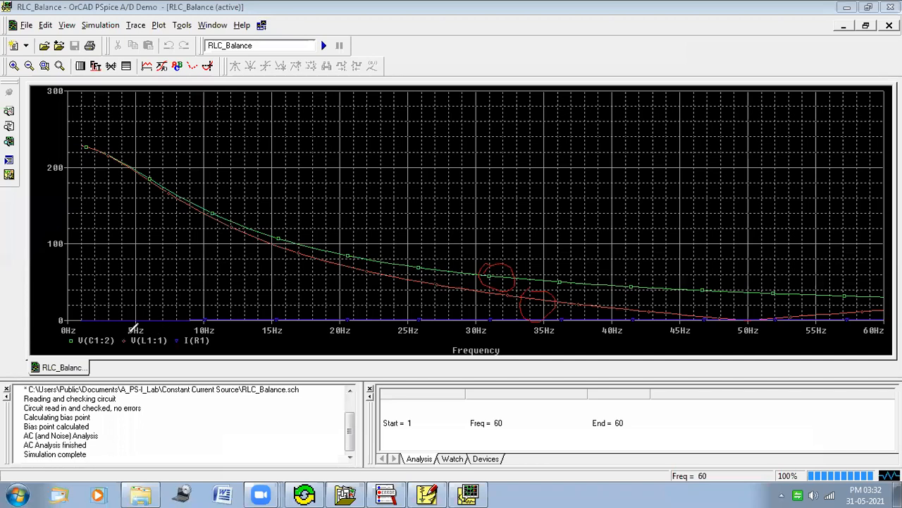
mouse_move(144, 330)
mouse_down()
mouse_move(173, 337)
mouse_move(151, 339)
mouse_up()
mouse_move(172, 314)
mouse_down()
mouse_move(166, 326)
mouse_move(181, 300)
mouse_up()
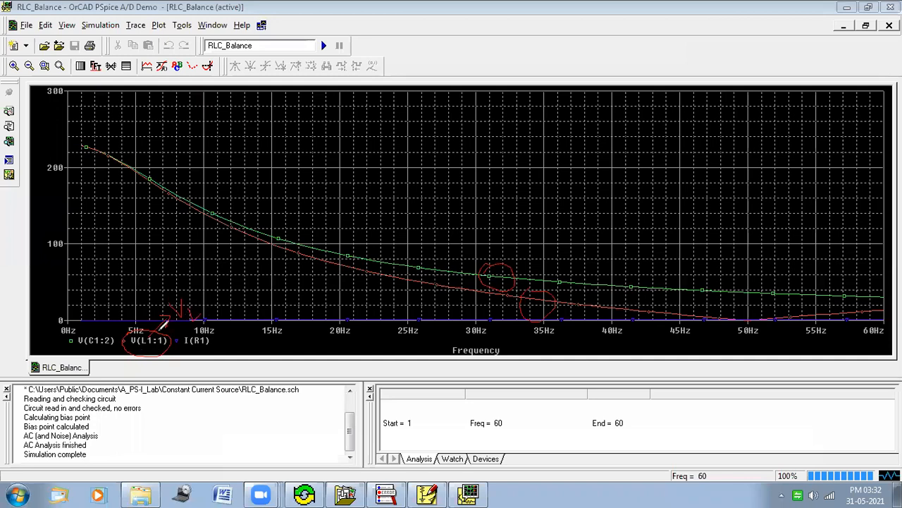
mouse_move(80, 333)
mouse_down()
mouse_move(98, 318)
mouse_move(125, 321)
mouse_move(124, 343)
mouse_move(89, 357)
mouse_up()
mouse_move(118, 308)
mouse_down()
mouse_move(127, 288)
mouse_move(134, 305)
mouse_up()
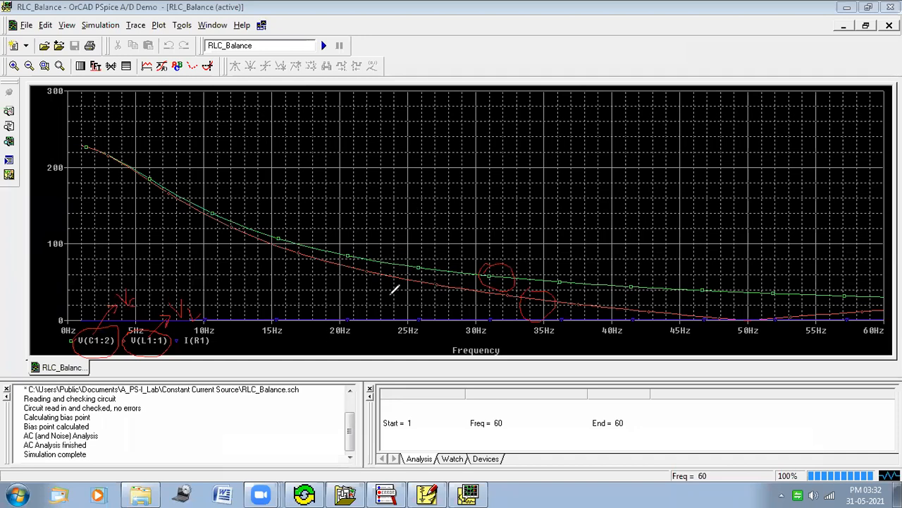
mouse_move(392, 292)
mouse_down()
mouse_move(380, 271)
mouse_move(393, 248)
mouse_move(405, 279)
mouse_move(381, 252)
mouse_move(409, 272)
mouse_move(385, 277)
mouse_move(409, 271)
mouse_move(381, 271)
mouse_up()
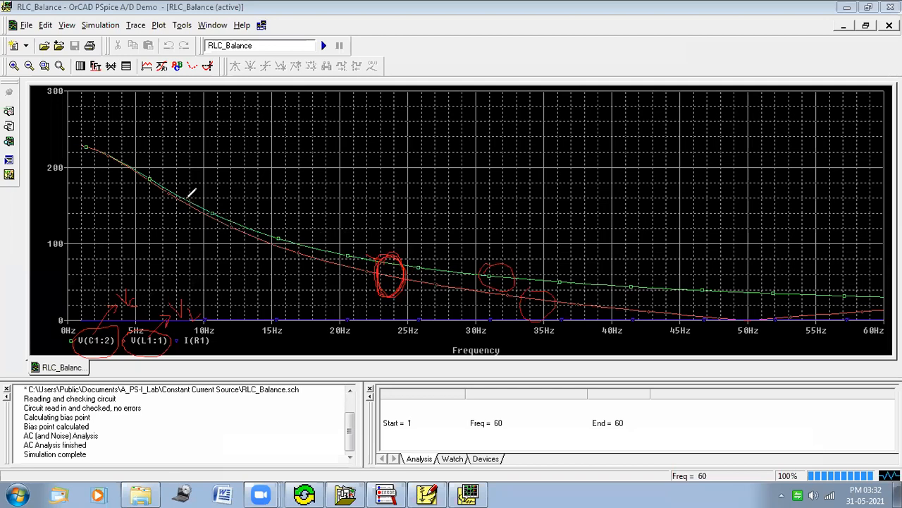
drag(169, 180, 186, 192)
click(617, 75)
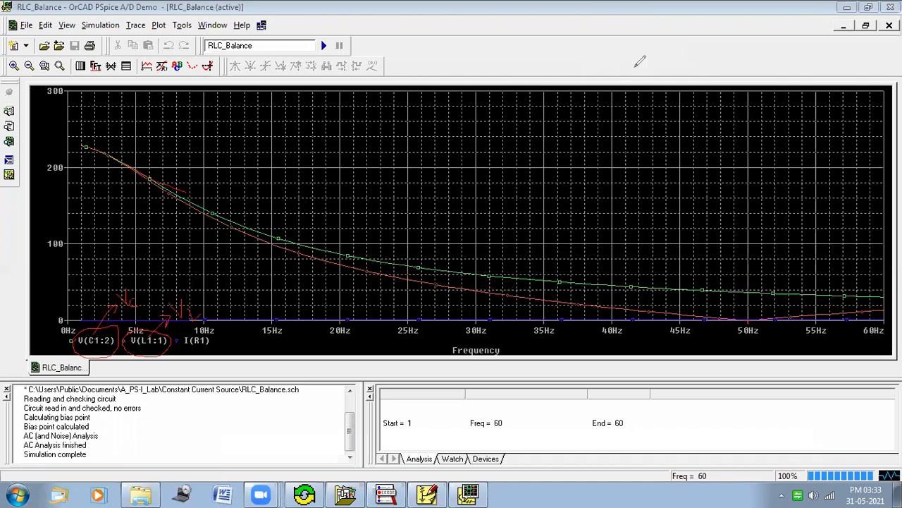
Step: Close the probe window and return to the RLC_Balance schematic window
click(822, 25)
click(431, 175)
key(alt+F4)
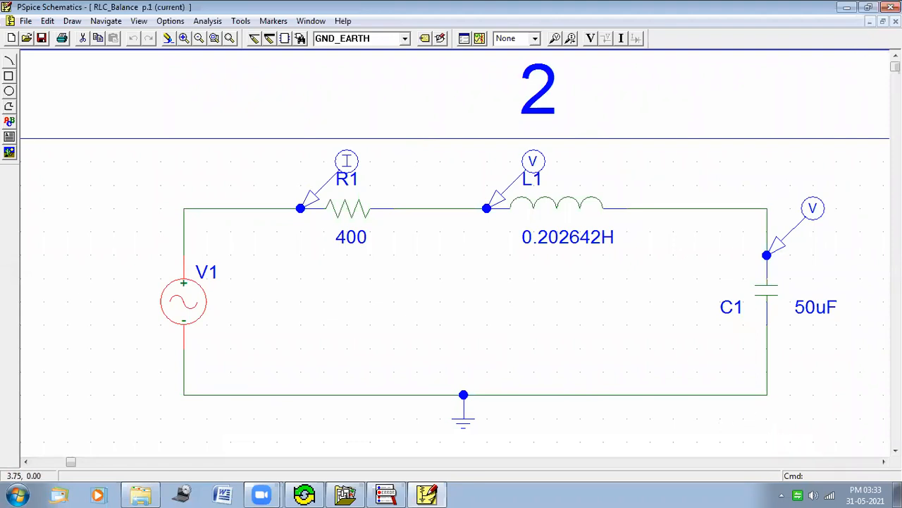
click(883, 21)
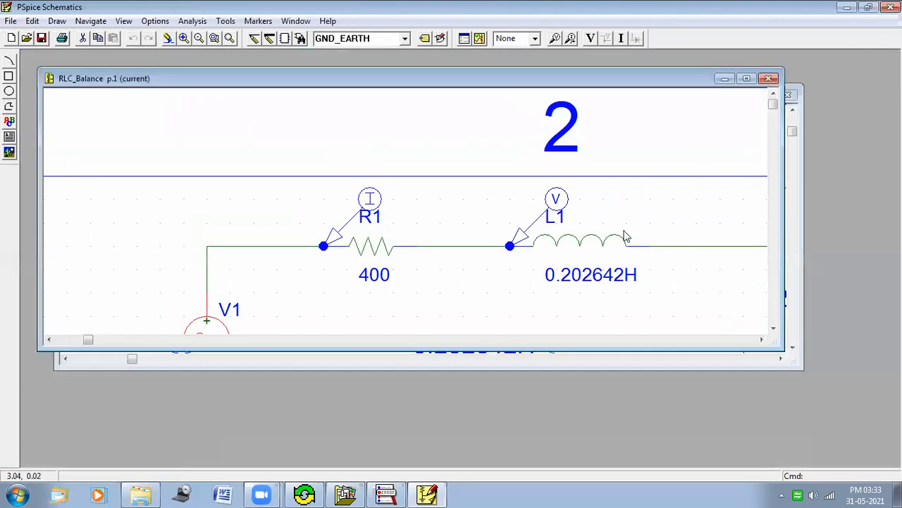
click(747, 79)
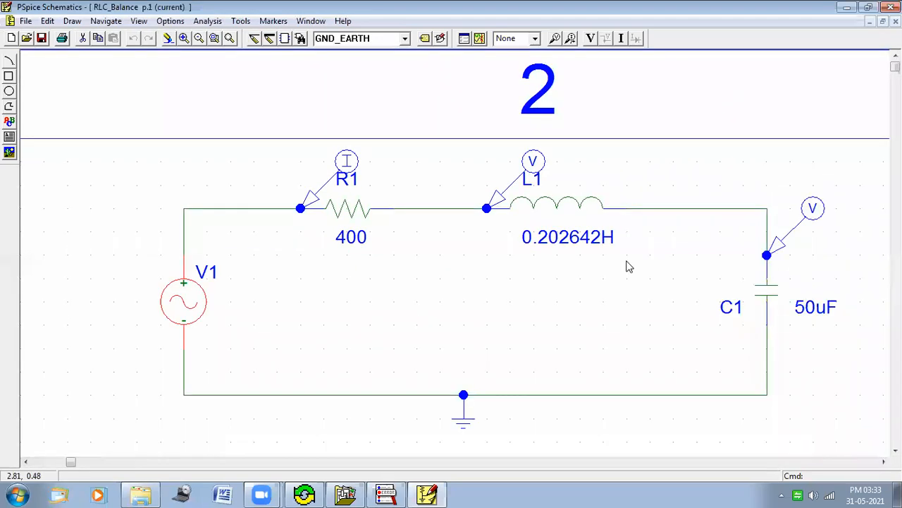
drag(517, 232, 600, 200)
drag(647, 219, 620, 210)
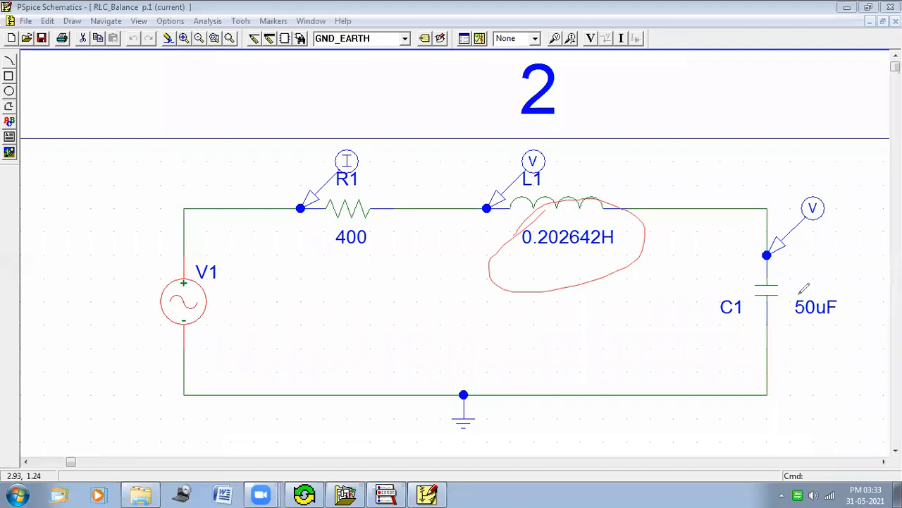
drag(798, 293, 797, 294)
click(585, 67)
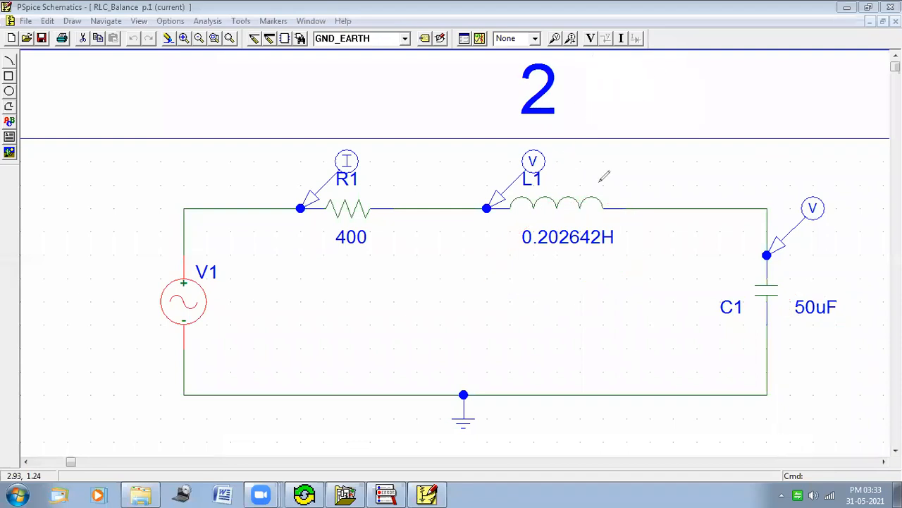
drag(517, 251, 599, 245)
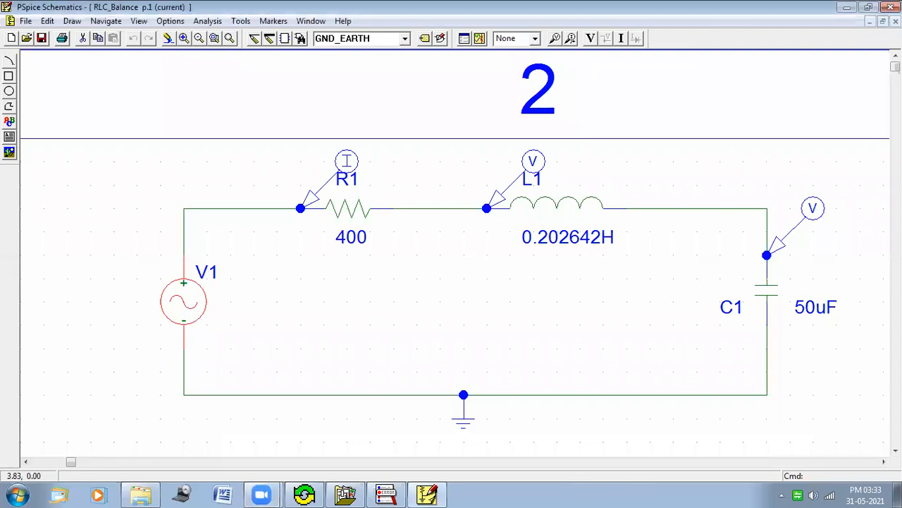
Step: Switch to the Constant Current Source schematic, maximize its window and examine its components
click(883, 21)
click(791, 211)
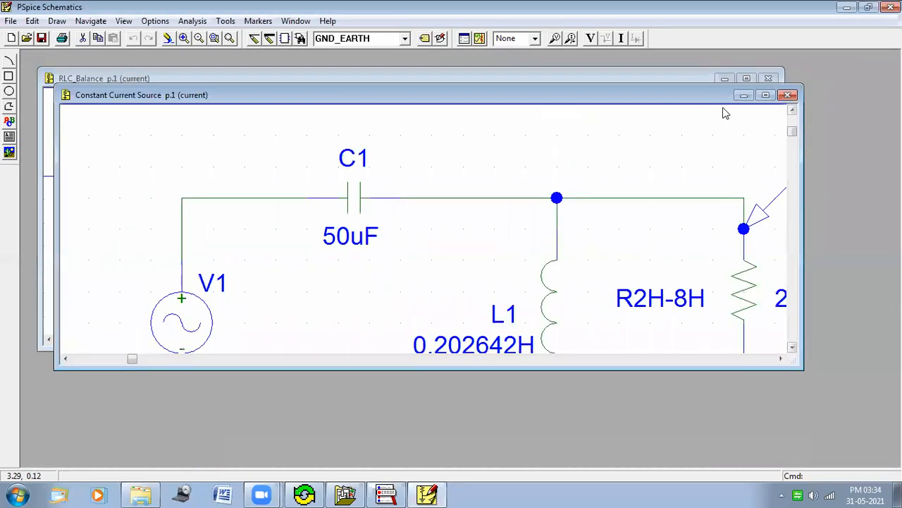
click(767, 95)
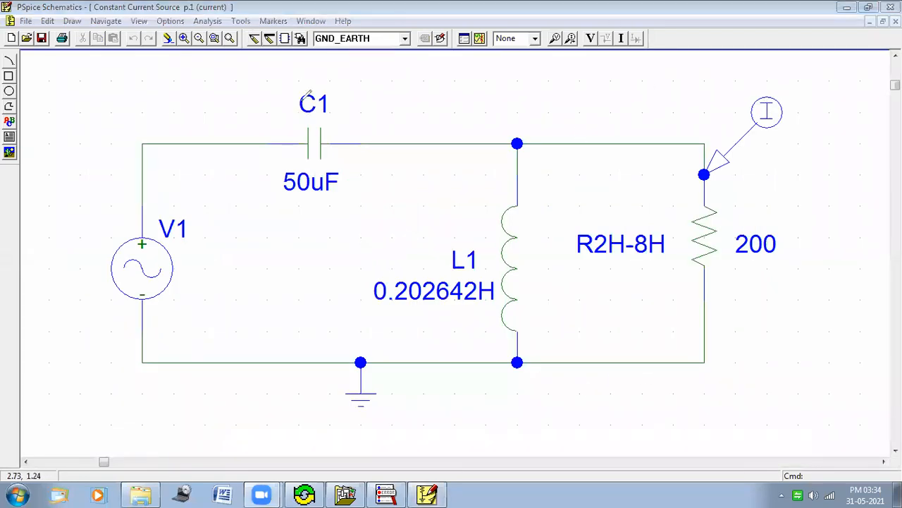
drag(295, 100, 346, 111)
mouse_move(364, 181)
mouse_down()
mouse_move(273, 167)
mouse_move(298, 99)
mouse_up()
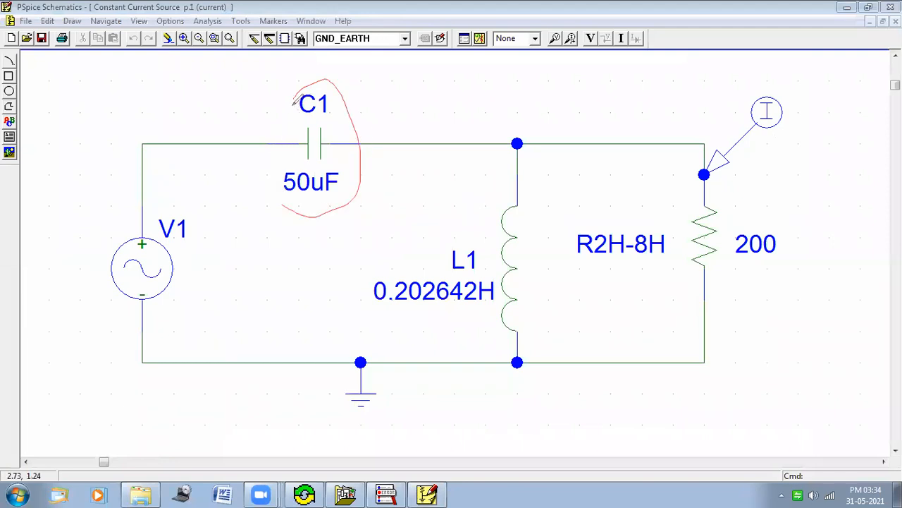
mouse_move(392, 238)
mouse_down()
mouse_move(509, 271)
mouse_move(442, 318)
mouse_move(348, 279)
mouse_move(380, 237)
mouse_up()
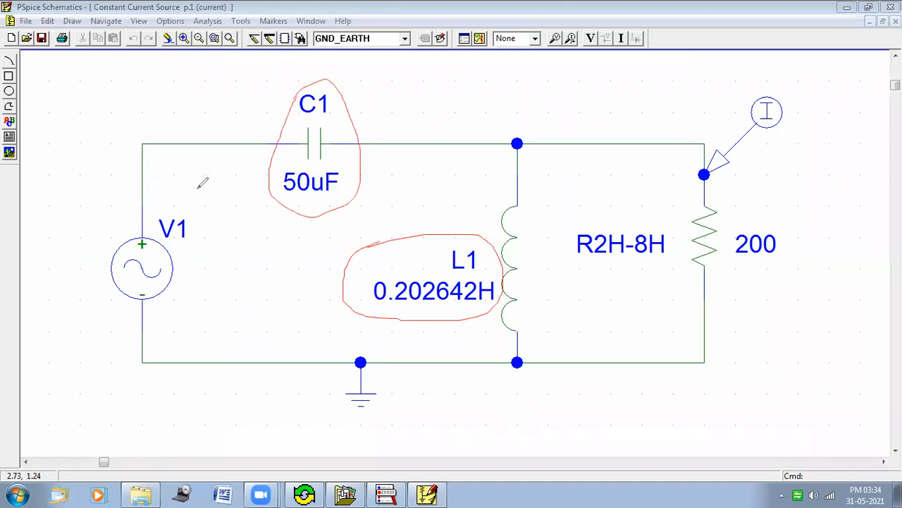
mouse_move(101, 218)
mouse_down()
mouse_move(227, 197)
mouse_move(219, 244)
mouse_up()
mouse_move(151, 317)
mouse_down()
mouse_move(118, 314)
mouse_move(109, 217)
mouse_up()
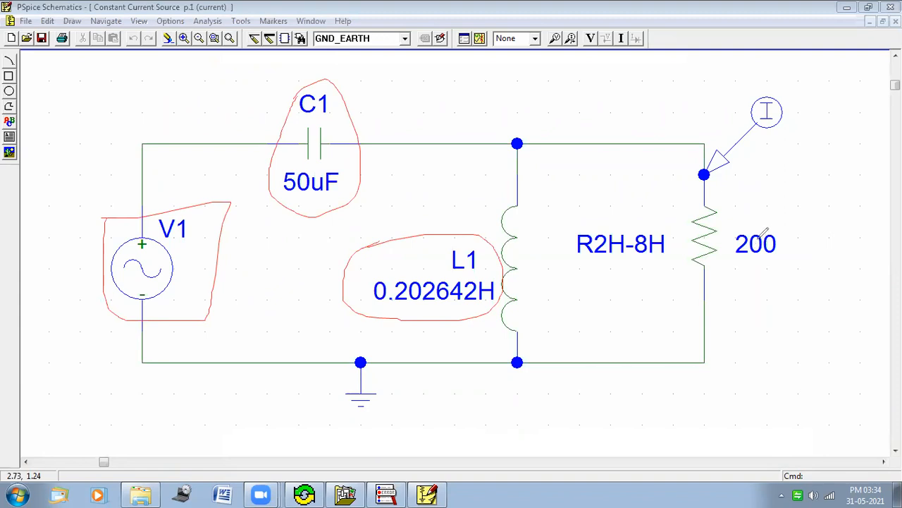
mouse_move(688, 210)
mouse_down()
mouse_move(712, 193)
mouse_move(728, 220)
mouse_move(702, 290)
mouse_move(682, 248)
mouse_move(689, 192)
mouse_move(715, 182)
mouse_move(733, 210)
mouse_move(723, 285)
mouse_up()
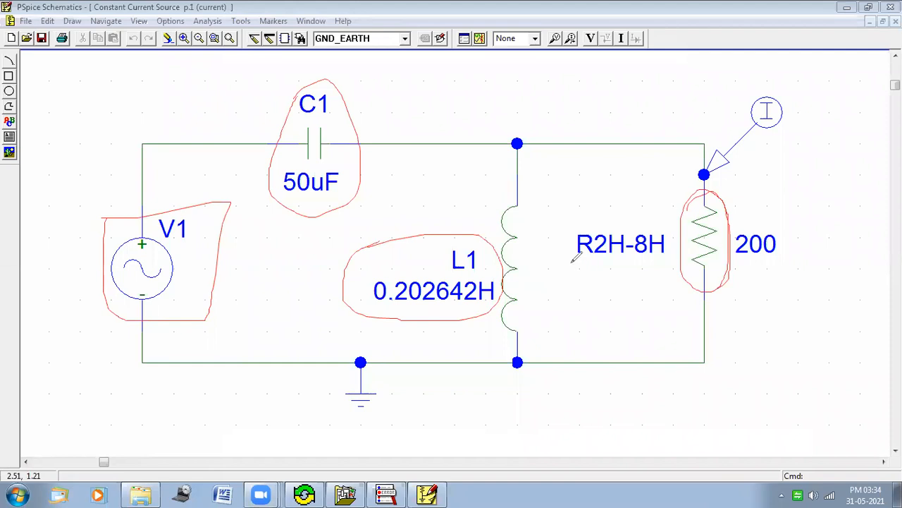
mouse_move(574, 260)
mouse_down()
mouse_move(668, 261)
mouse_move(667, 238)
mouse_move(590, 229)
mouse_up()
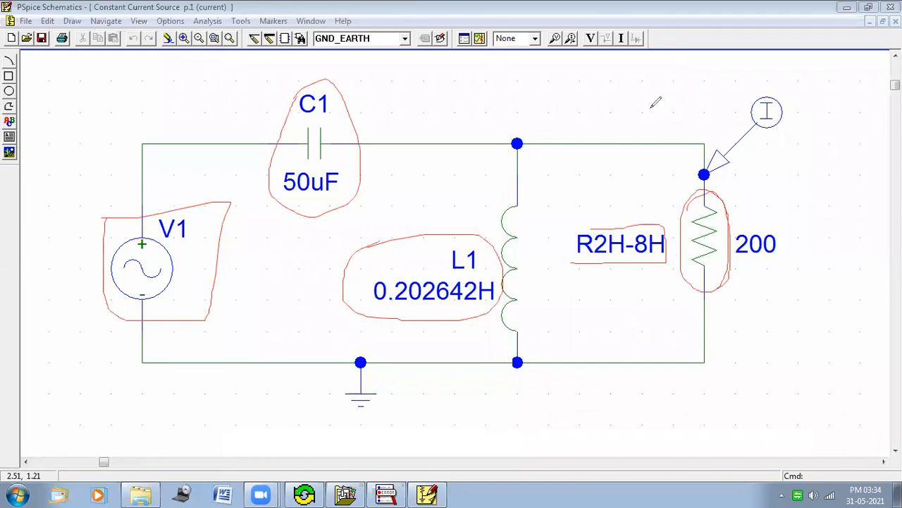
mouse_move(592, 92)
mouse_down()
mouse_move(596, 110)
mouse_move(621, 83)
mouse_move(646, 78)
mouse_move(655, 89)
mouse_move(656, 73)
mouse_move(659, 81)
mouse_move(675, 71)
mouse_up()
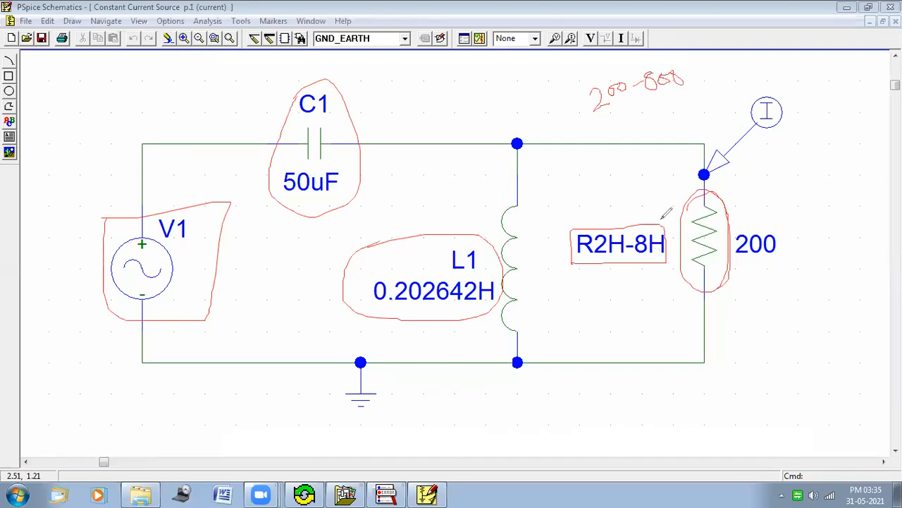
drag(743, 105, 758, 85)
mouse_move(766, 143)
mouse_down()
mouse_move(795, 83)
mouse_move(801, 107)
mouse_move(757, 138)
mouse_move(757, 80)
mouse_up()
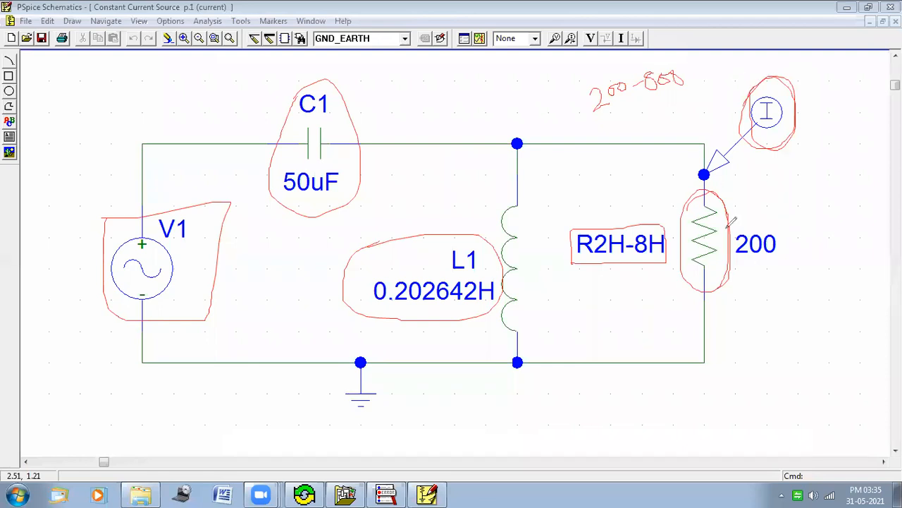
key(ctrl+z)
mouse_move(726, 234)
mouse_down()
mouse_move(776, 222)
mouse_move(748, 253)
mouse_move(787, 189)
mouse_move(808, 198)
mouse_move(817, 190)
mouse_move(805, 192)
mouse_up()
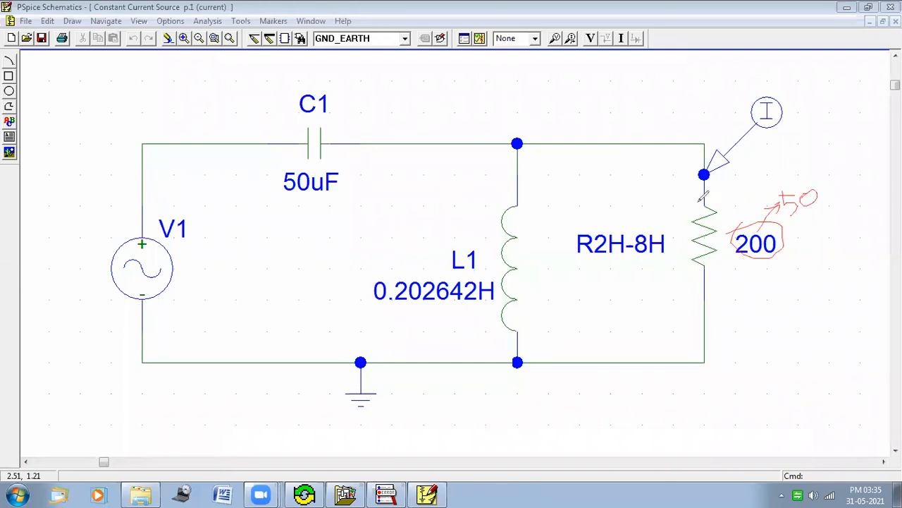
mouse_move(780, 187)
mouse_down()
mouse_move(836, 196)
mouse_move(790, 213)
mouse_move(788, 180)
mouse_up()
mouse_move(212, 158)
mouse_down()
mouse_move(659, 159)
mouse_move(681, 245)
mouse_move(621, 320)
mouse_move(570, 330)
mouse_move(580, 343)
mouse_up()
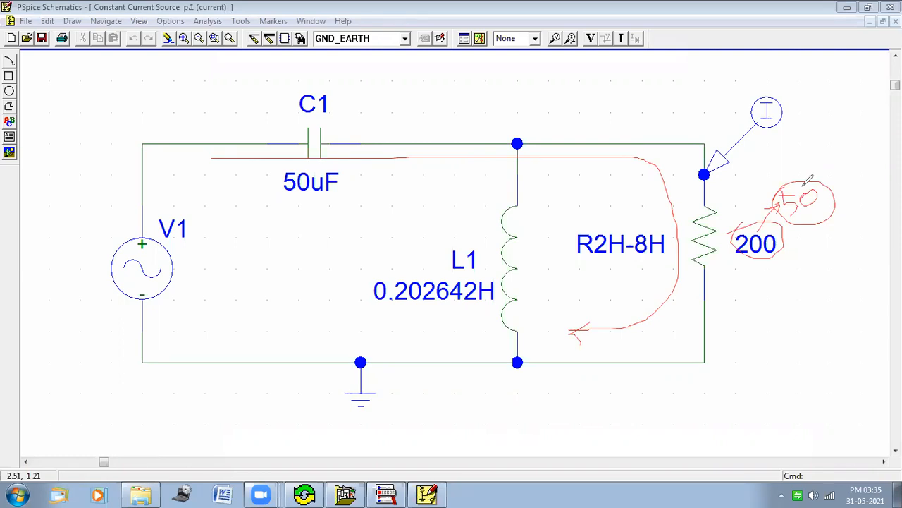
mouse_move(804, 186)
mouse_down()
mouse_move(815, 166)
mouse_move(818, 176)
mouse_up()
drag(596, 260, 665, 262)
click(596, 65)
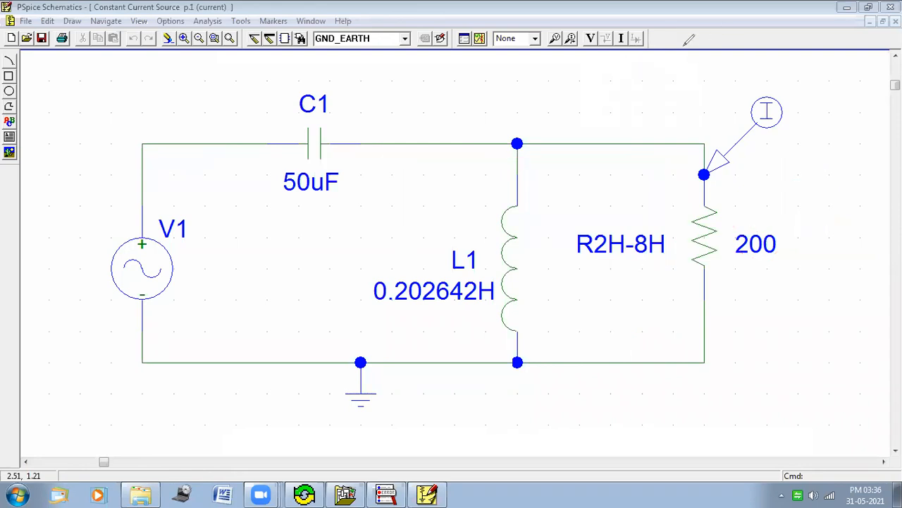
Step: Open the Constant Current Source manual and fill the data table's first row with serial number 1 and 230 volts
click(138, 495)
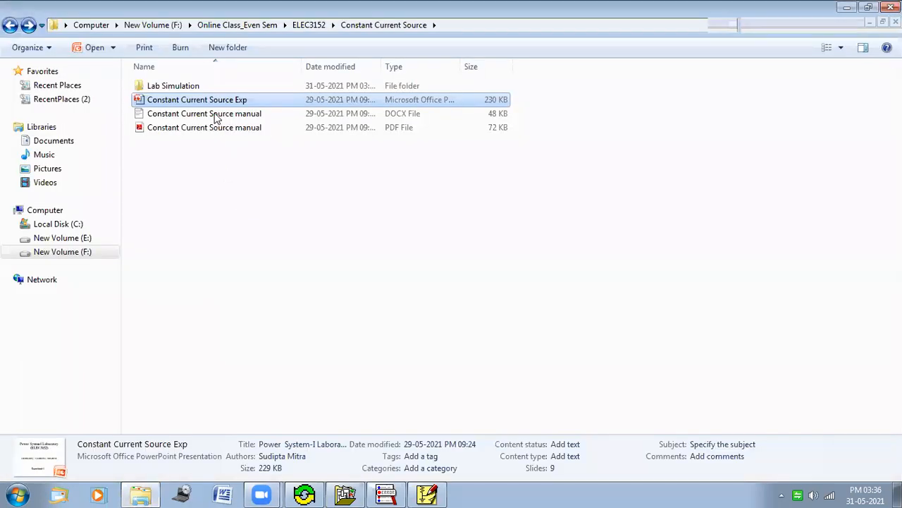
click(213, 115)
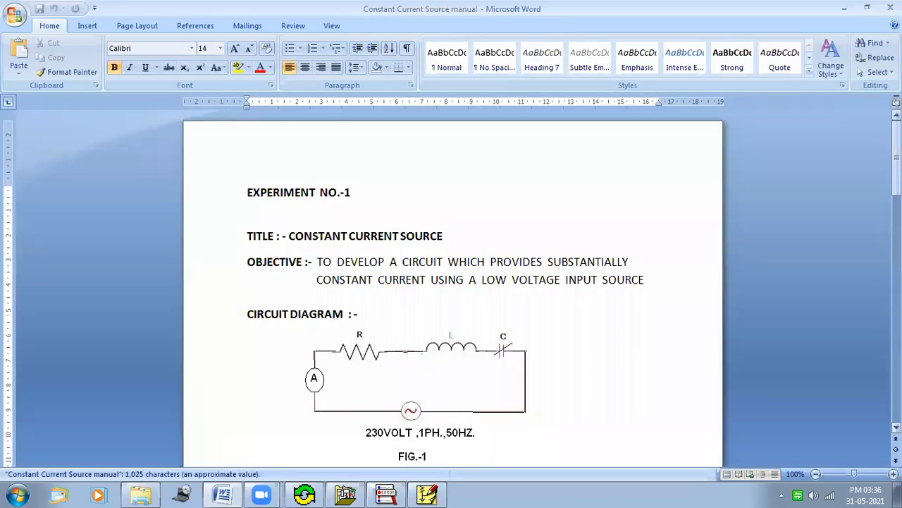
drag(896, 168, 897, 374)
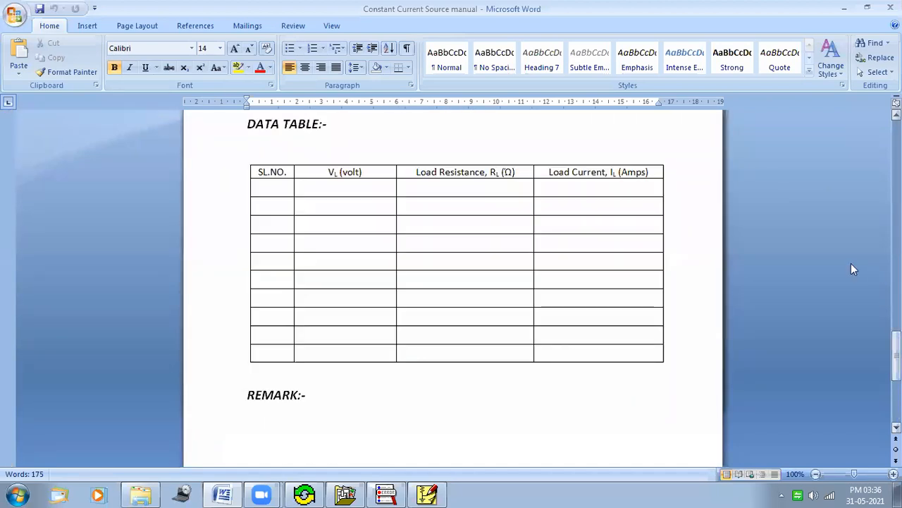
click(274, 189)
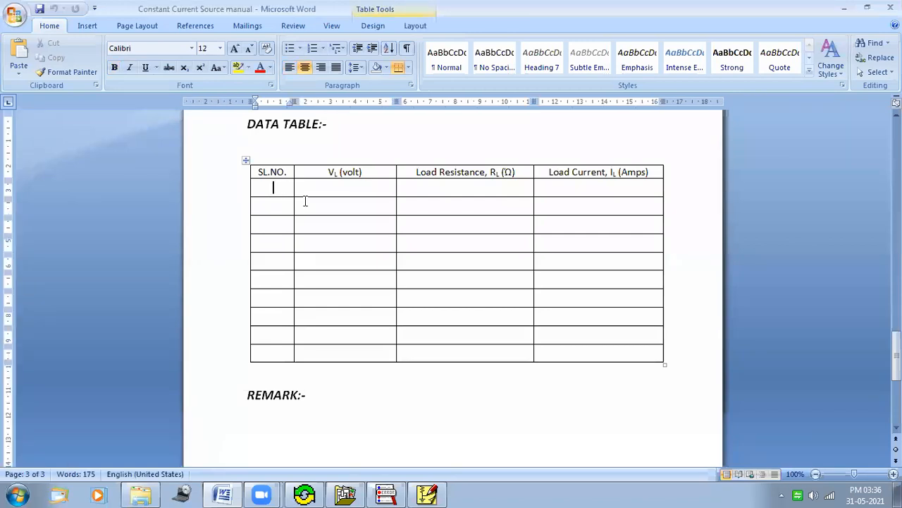
text(1)
click(345, 188)
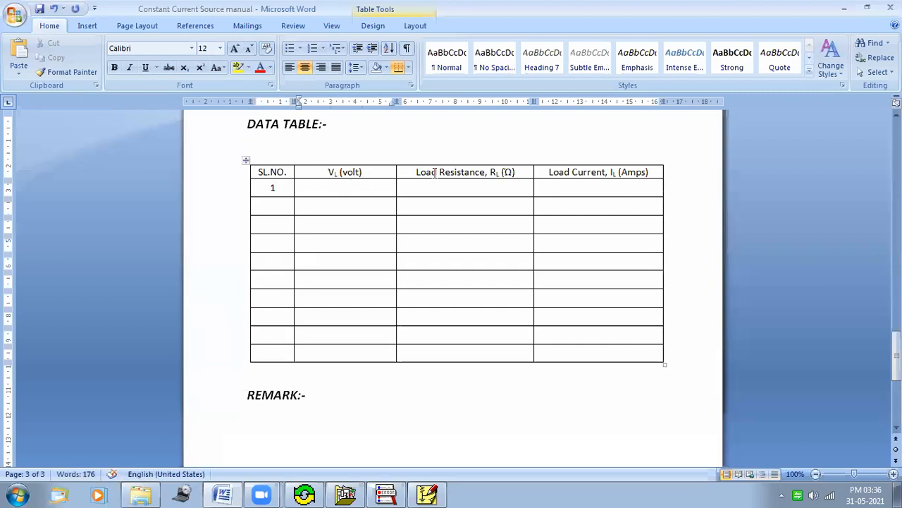
text(230)
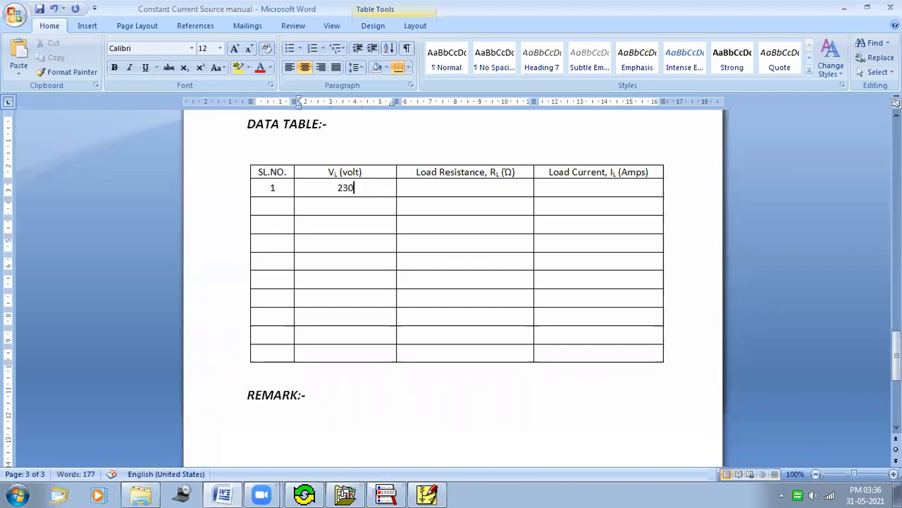
Step: Enter 200 as the load resistance in the first row and place the cursor in its load current cell
click(464, 185)
text(2)
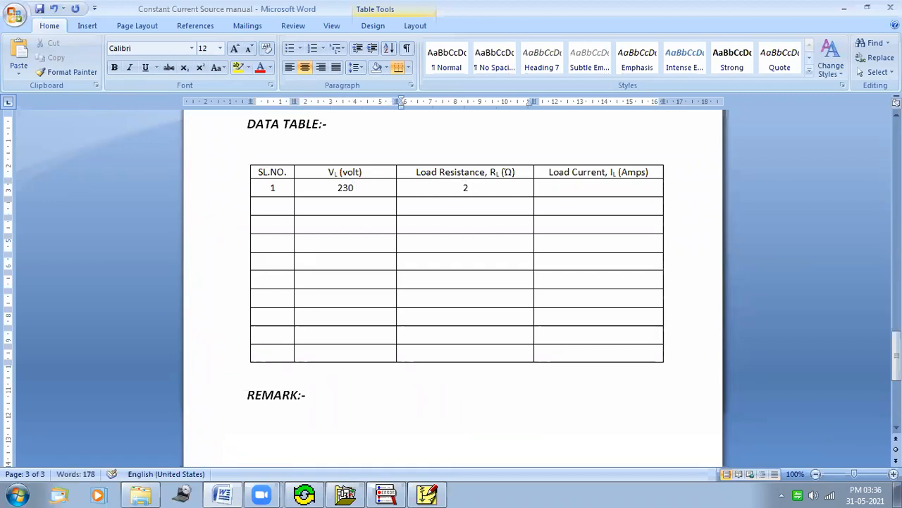
text(00)
click(602, 187)
Step: Switch back to the schematic, run the Constant Current Source simulation and examine the current trace against frequency
click(380, 494)
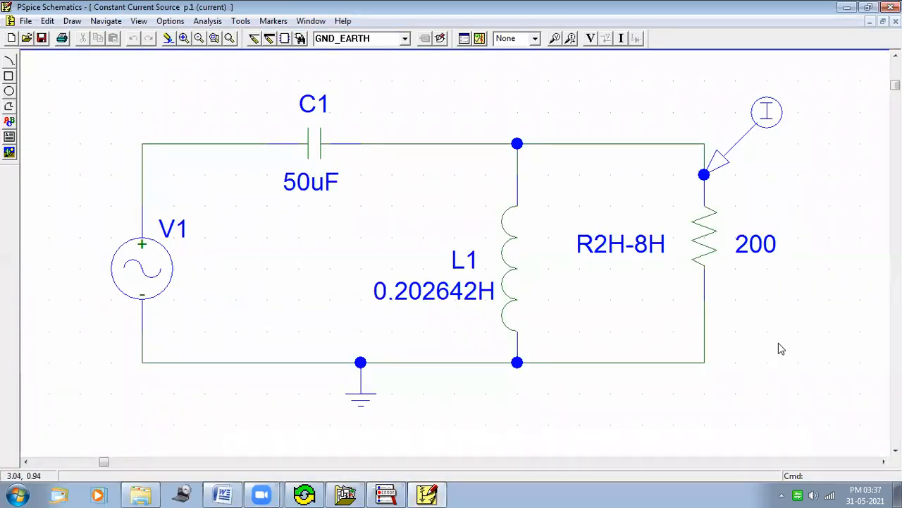
click(479, 39)
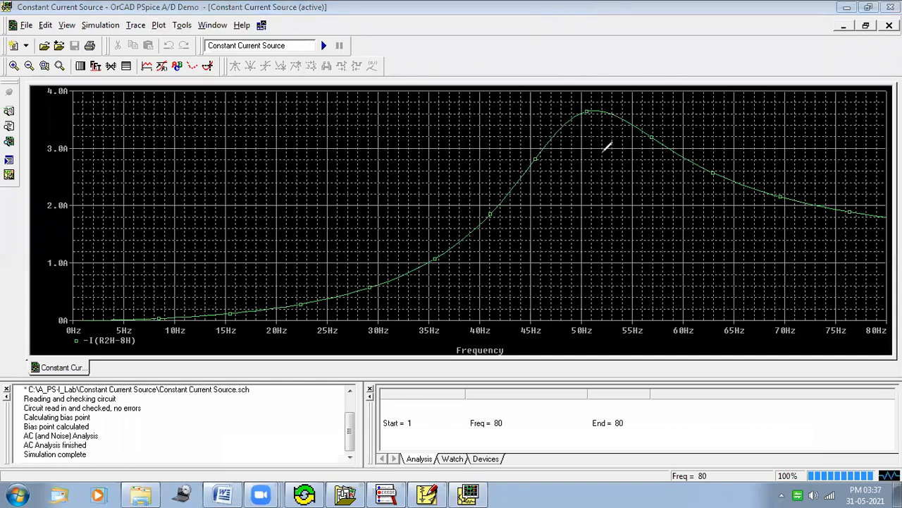
mouse_move(599, 325)
mouse_down()
mouse_move(571, 339)
mouse_move(568, 319)
mouse_move(588, 316)
mouse_move(586, 92)
mouse_up()
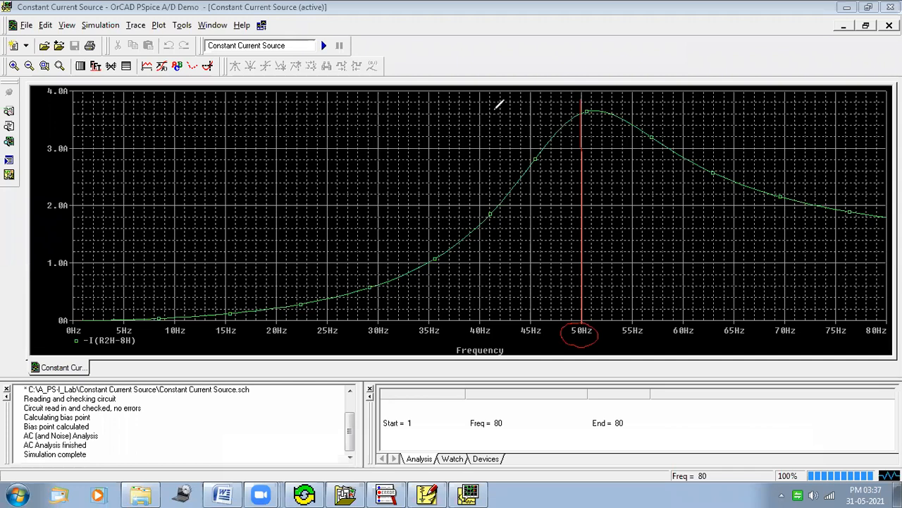
drag(402, 92, 683, 103)
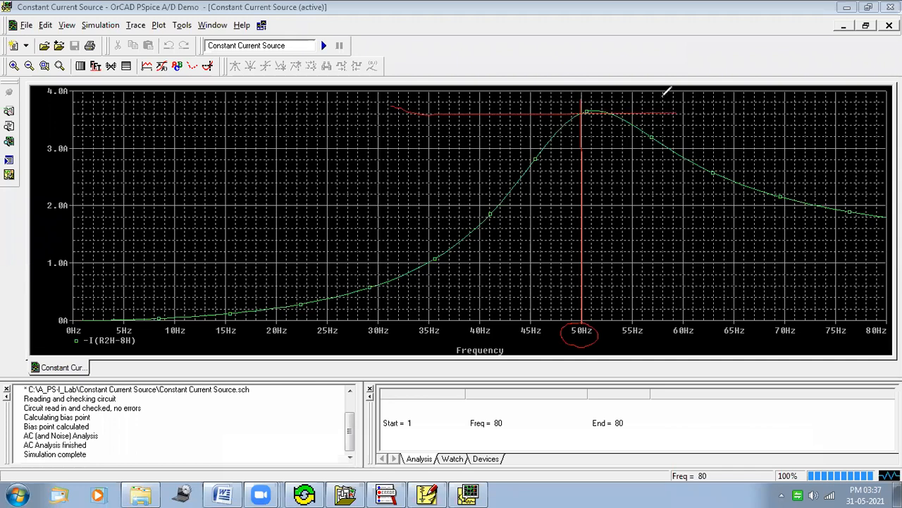
key(Escape)
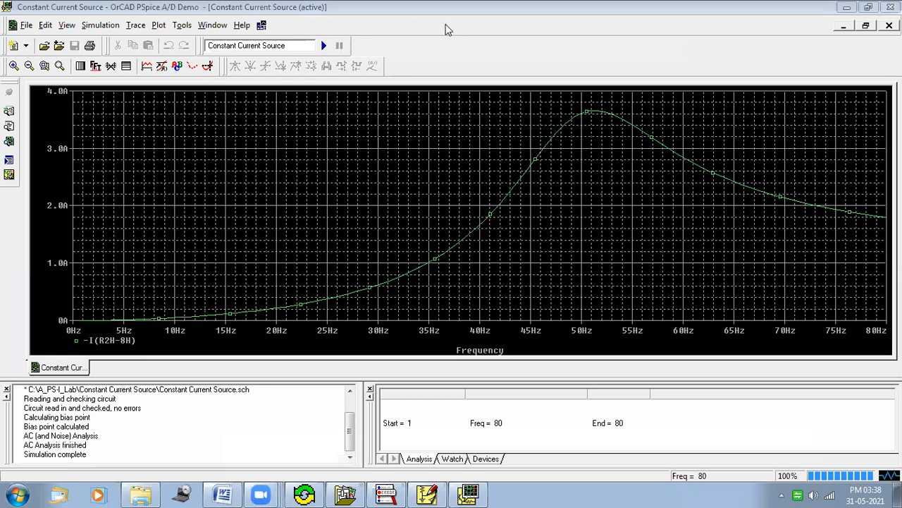
Step: Enable the probe cursor, snap it to the maximum of the current trace and reposition the cursor readout box
mouse_move(202, 62)
mouse_down()
mouse_move(217, 55)
mouse_move(214, 76)
mouse_move(199, 65)
mouse_up()
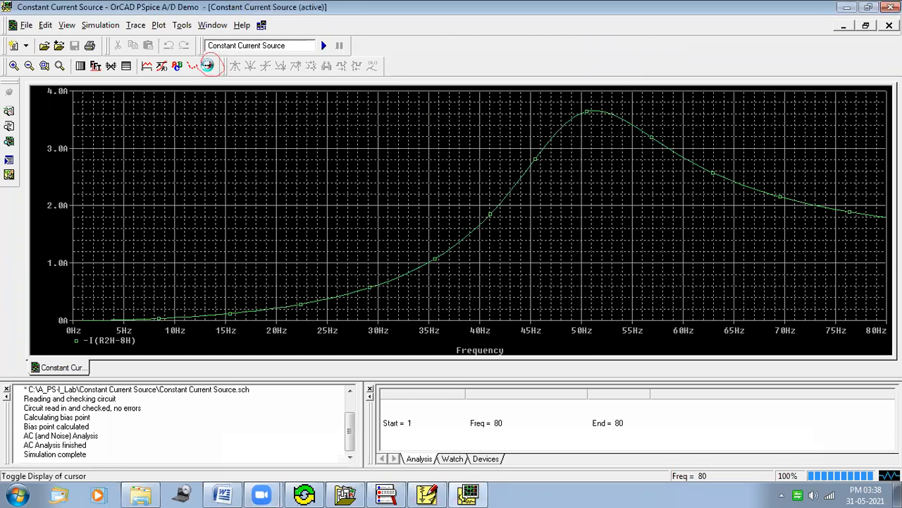
click(209, 68)
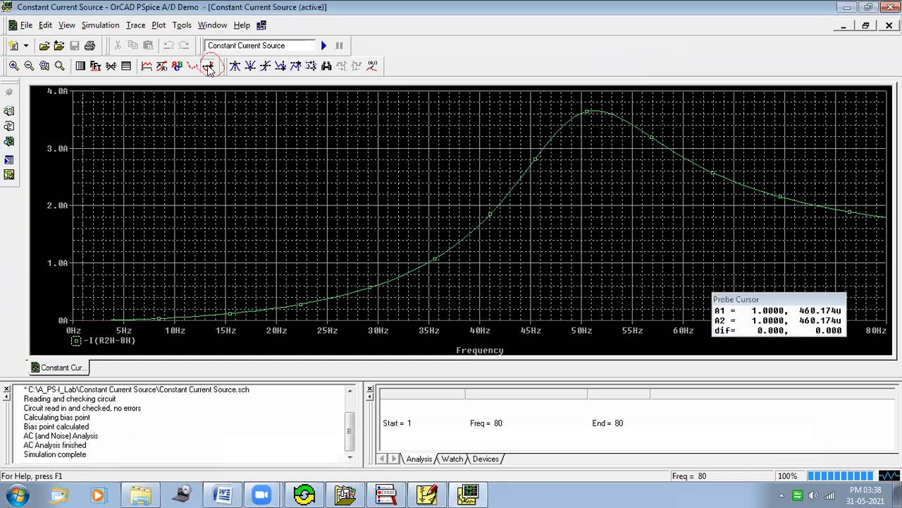
click(296, 67)
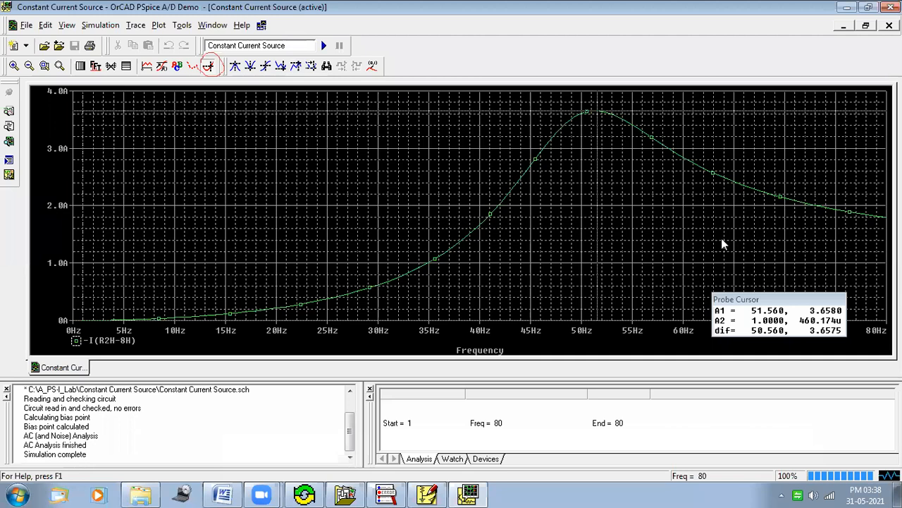
drag(737, 299, 686, 280)
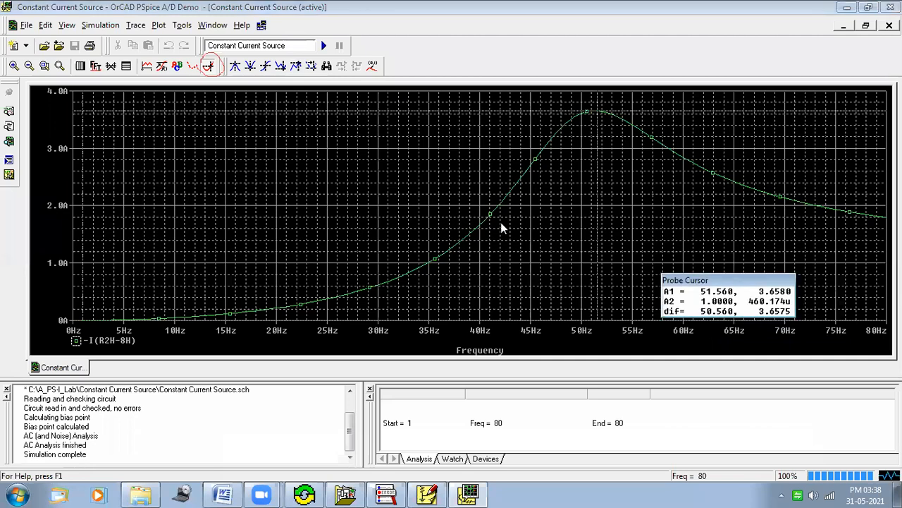
click(208, 68)
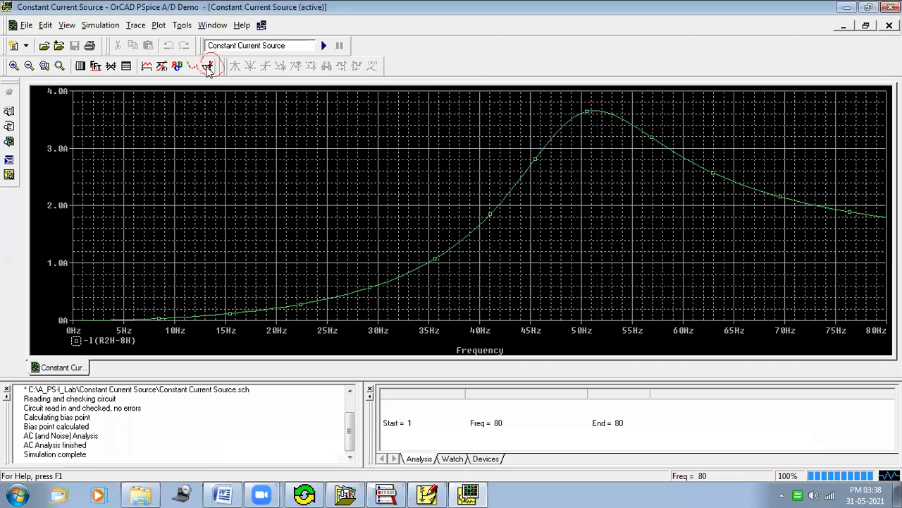
click(208, 68)
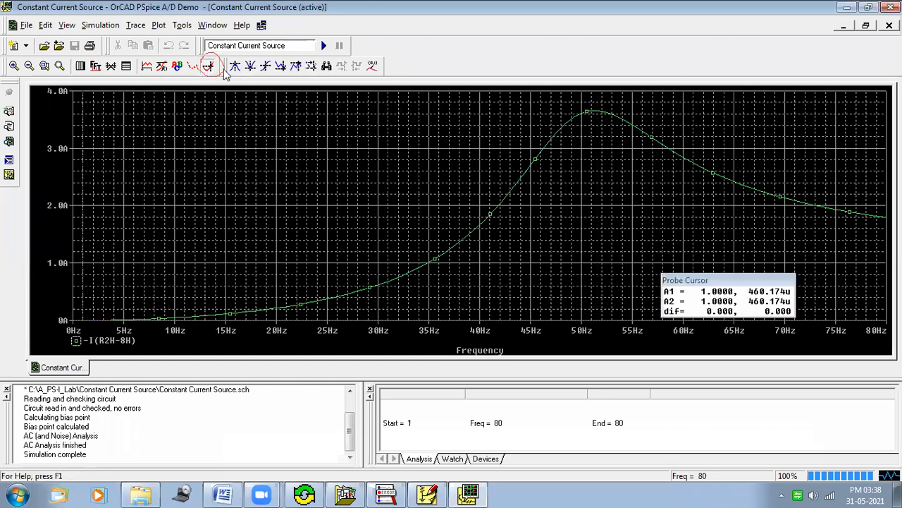
click(296, 67)
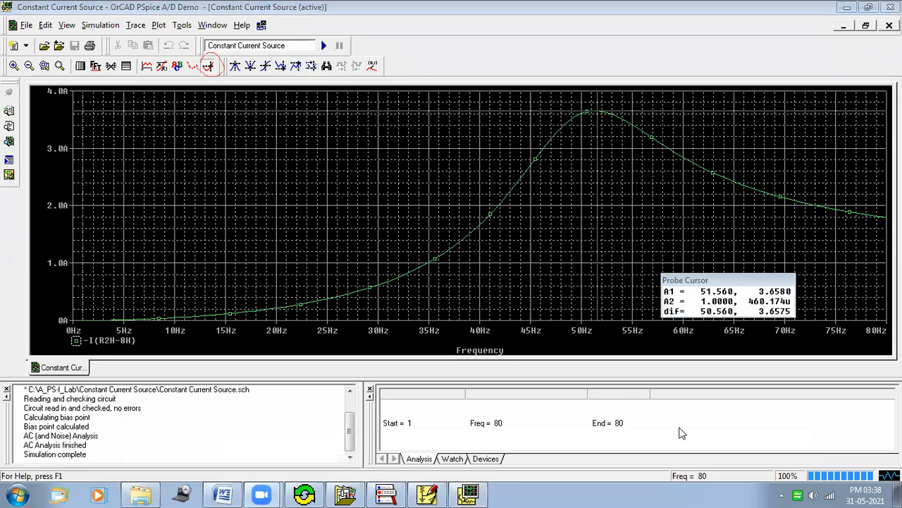
mouse_move(583, 109)
mouse_down()
mouse_move(615, 124)
mouse_move(595, 104)
mouse_move(612, 128)
mouse_move(574, 106)
mouse_up()
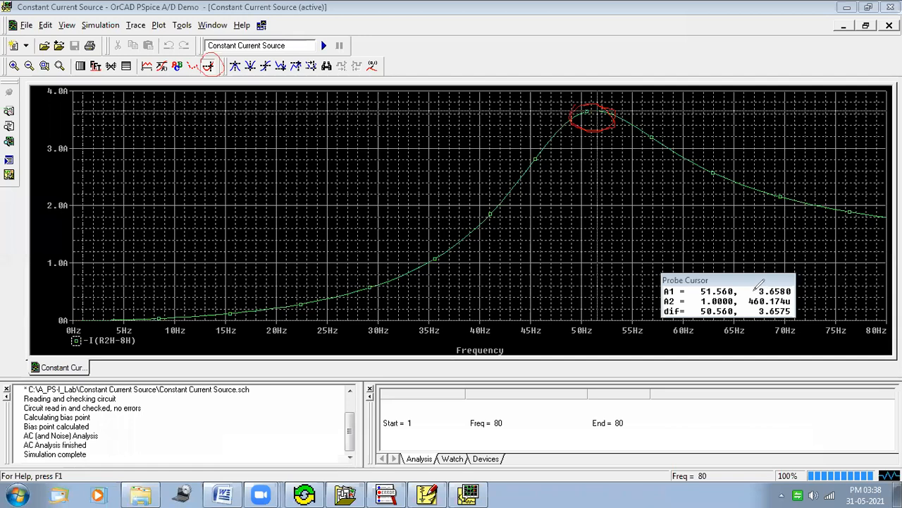
mouse_move(755, 289)
mouse_down()
mouse_move(795, 281)
mouse_move(803, 288)
mouse_move(785, 302)
mouse_move(753, 290)
mouse_up()
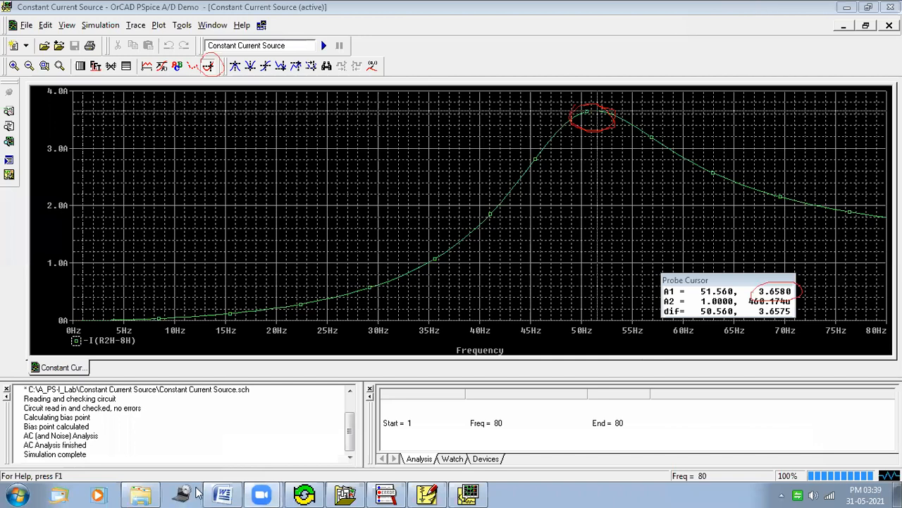
Step: Record 3.6580 as the load current in the data table's first row
click(223, 493)
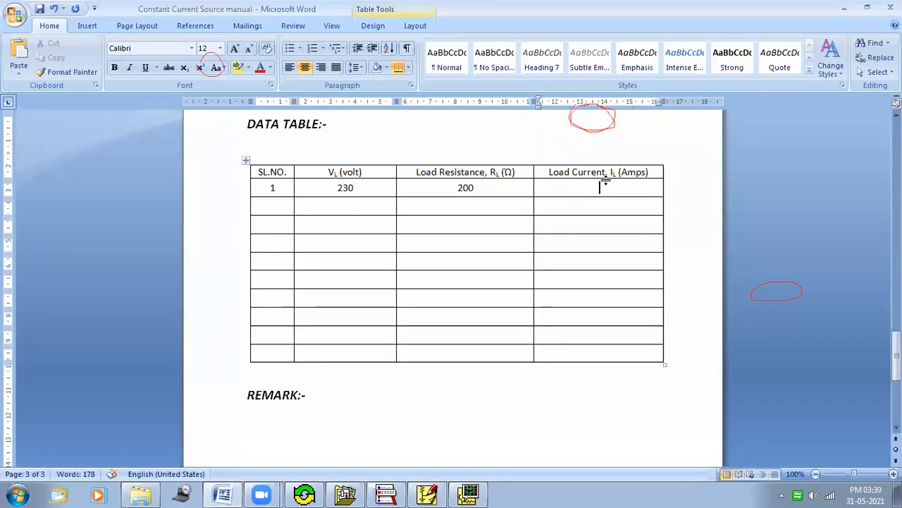
text(3.6580)
click(594, 13)
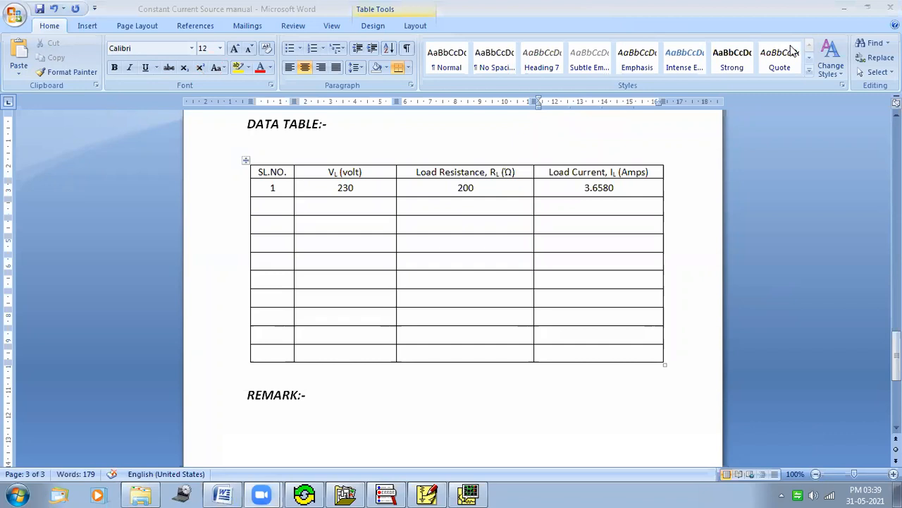
Step: Return to the schematic, set the load resistor's value to 300 and rerun the simulation
click(844, 12)
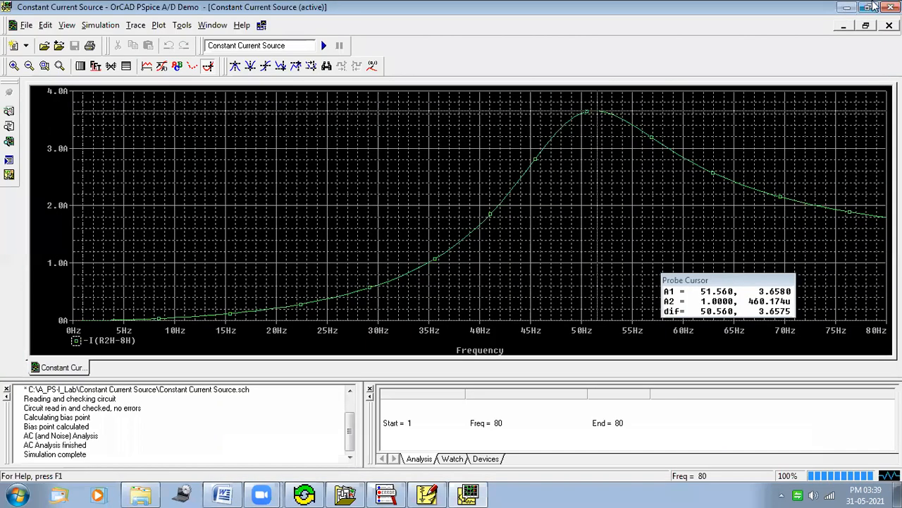
click(890, 6)
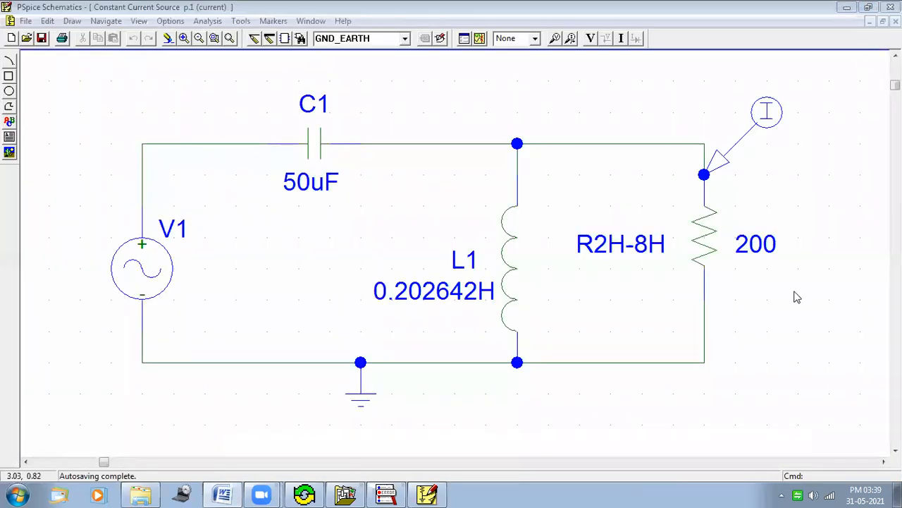
click(686, 488)
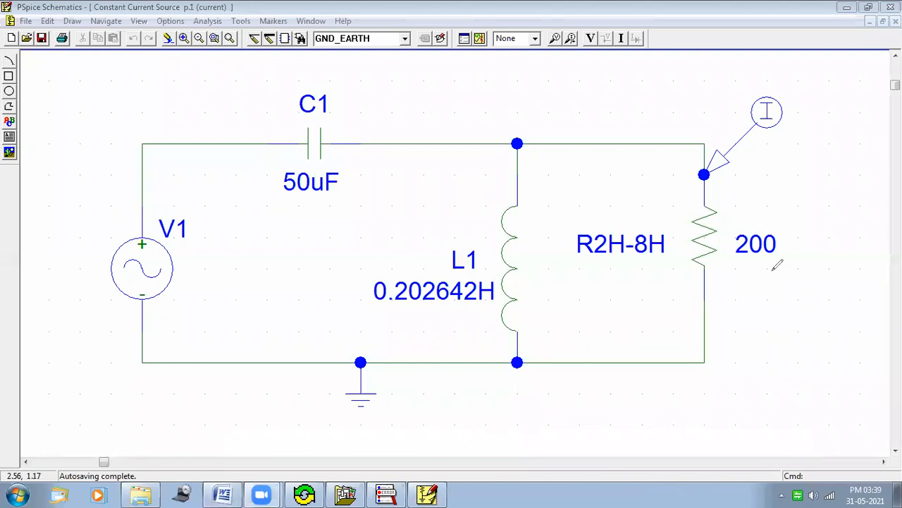
mouse_move(769, 224)
mouse_down()
mouse_move(789, 236)
mouse_move(749, 273)
mouse_move(725, 257)
mouse_move(787, 225)
mouse_up()
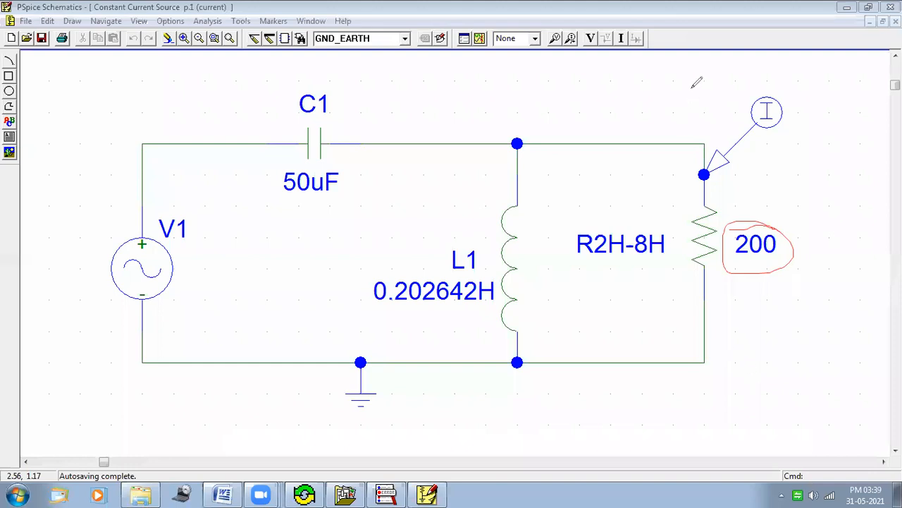
click(670, 20)
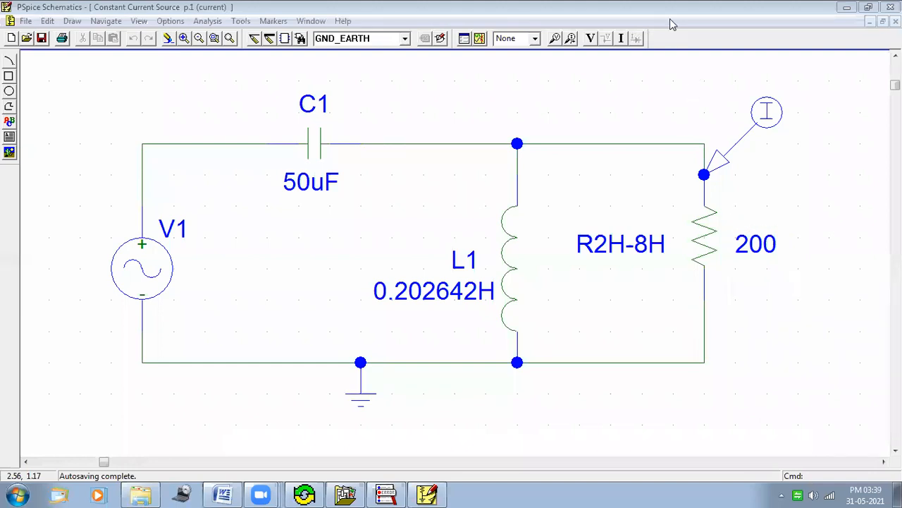
double_click(767, 246)
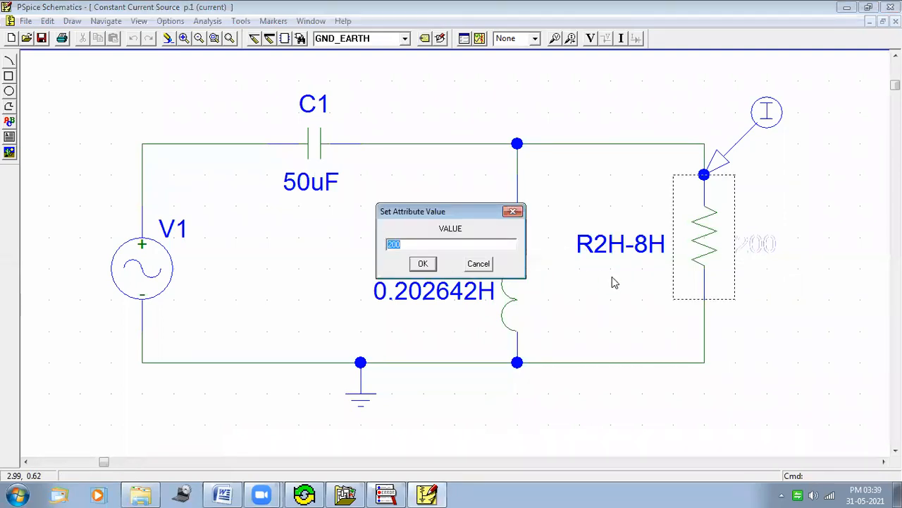
text(300)
click(423, 264)
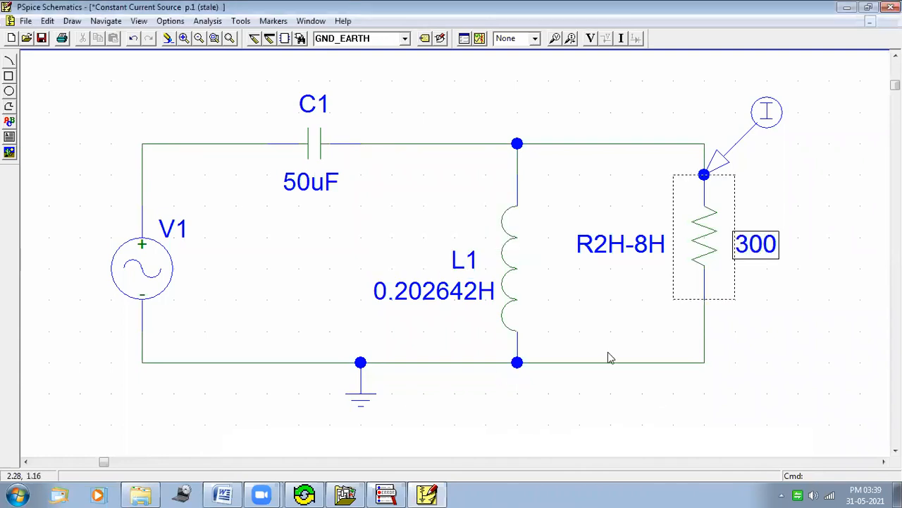
click(643, 152)
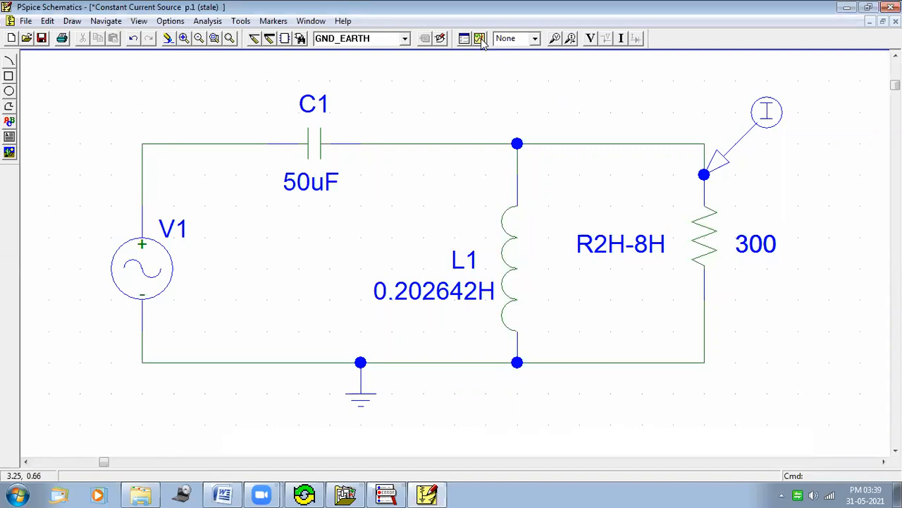
click(479, 39)
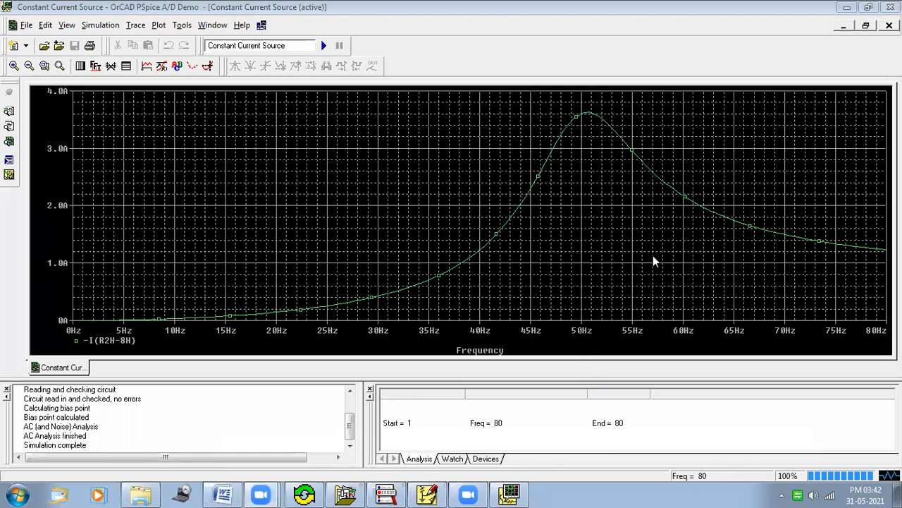
Step: Enable the probe cursor, snap it to the maximum of the current trace and reposition the cursor readout box
click(208, 64)
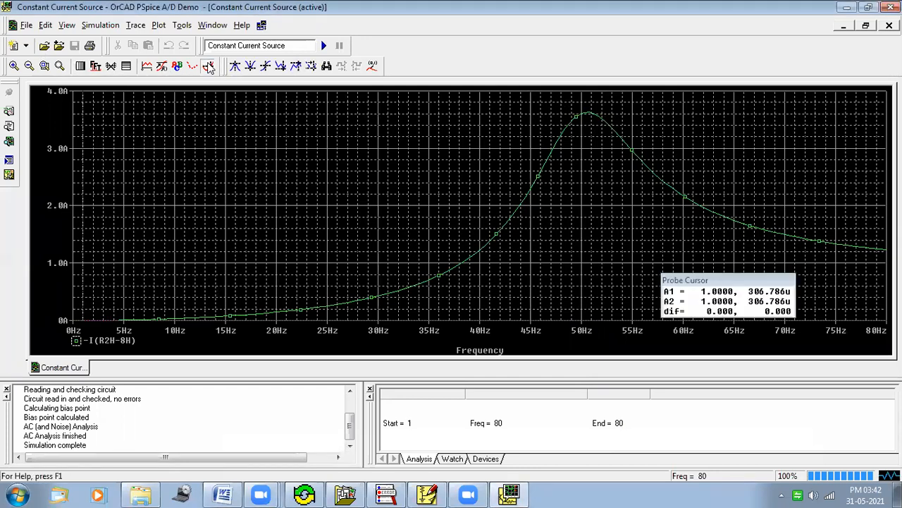
click(296, 66)
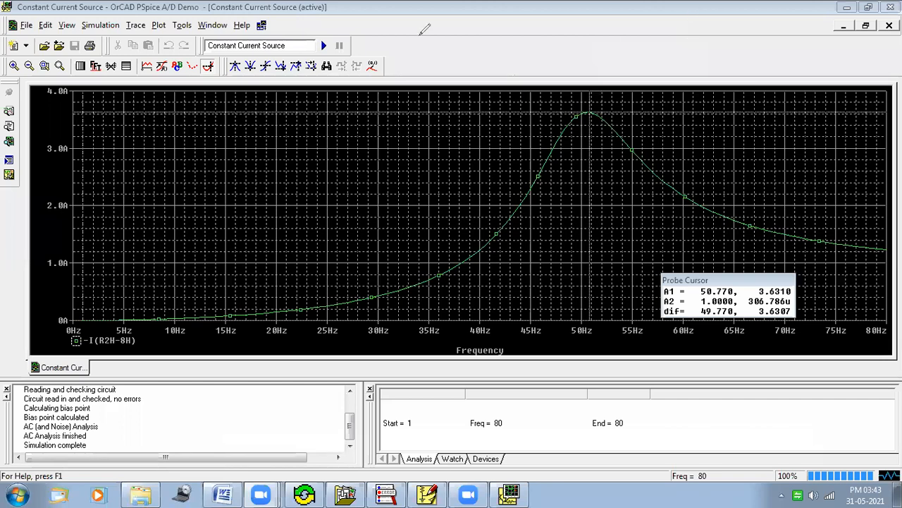
mouse_move(201, 60)
mouse_down()
mouse_move(217, 54)
mouse_move(219, 85)
mouse_move(192, 69)
mouse_move(204, 51)
mouse_move(225, 74)
mouse_move(205, 54)
mouse_up()
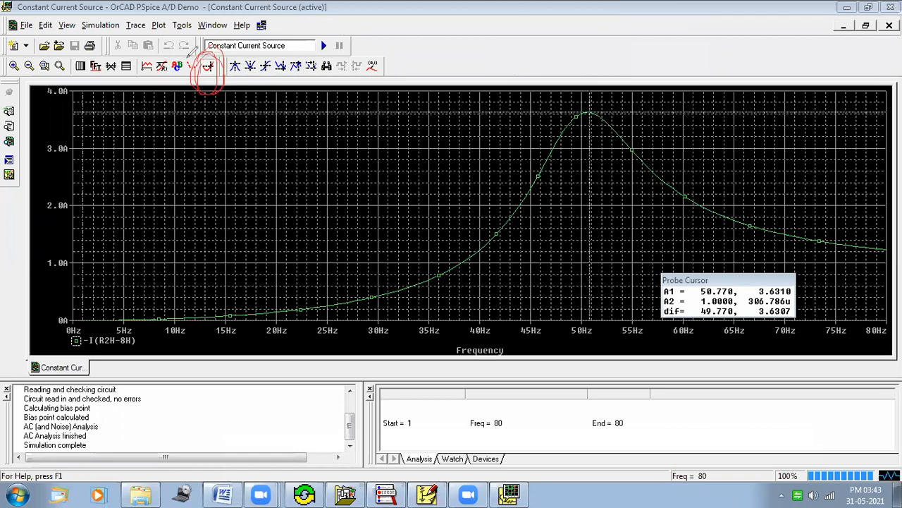
mouse_move(227, 74)
mouse_down()
mouse_move(217, 52)
mouse_move(222, 92)
mouse_move(220, 55)
mouse_move(206, 60)
mouse_up()
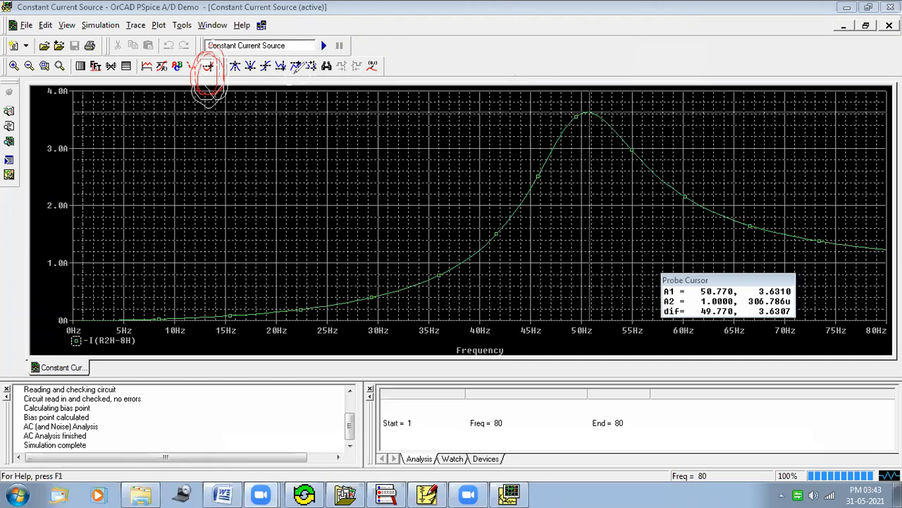
mouse_move(290, 69)
mouse_down()
mouse_move(306, 66)
mouse_move(284, 62)
mouse_move(303, 80)
mouse_up()
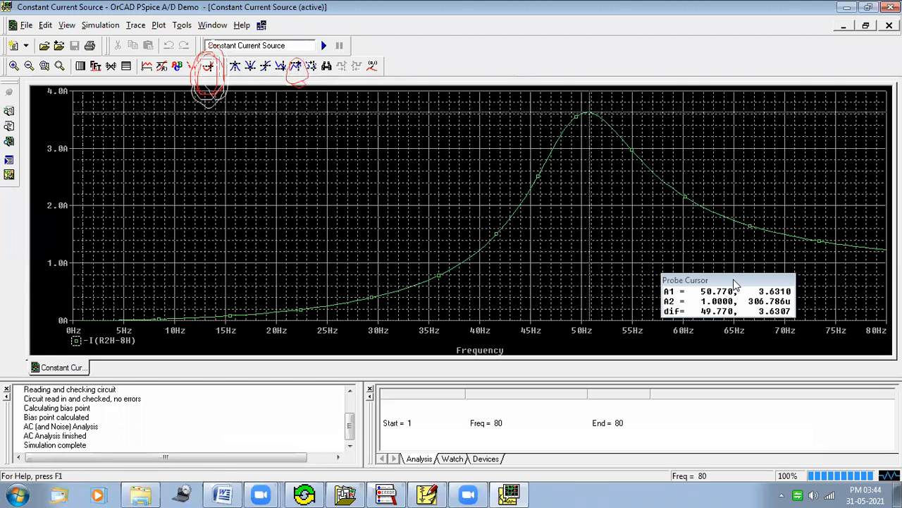
drag(734, 284, 703, 272)
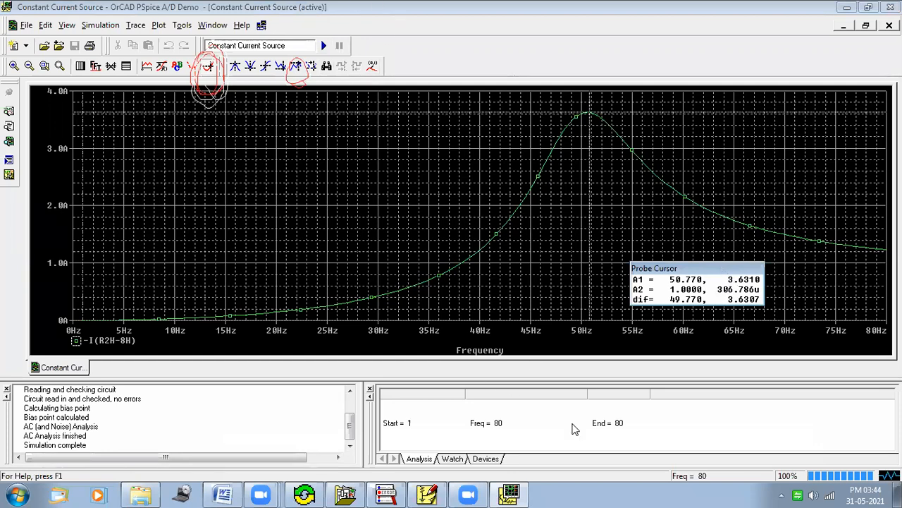
mouse_move(669, 287)
mouse_down()
mouse_move(707, 286)
mouse_move(738, 270)
mouse_move(765, 275)
mouse_up()
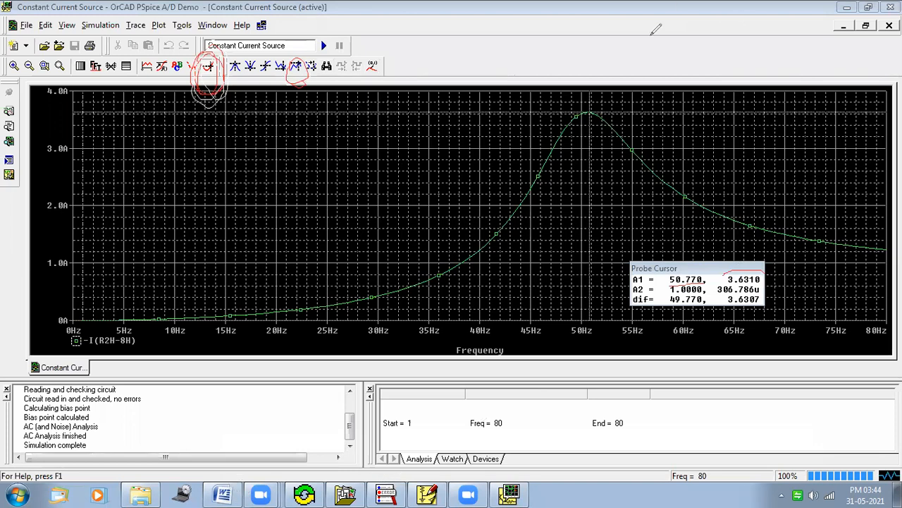
Step: Record 3.6310 as the load current and 300 as the load resistance in the data table's third row
click(223, 493)
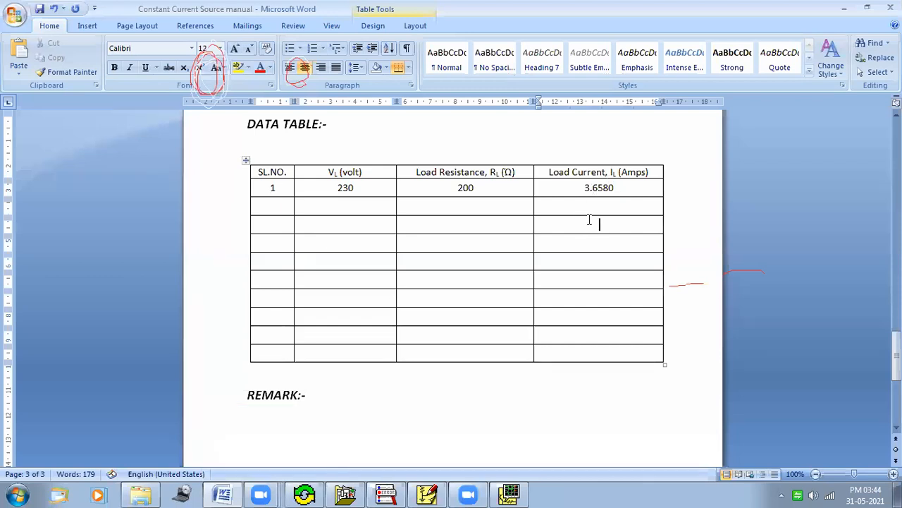
click(589, 220)
text(3)
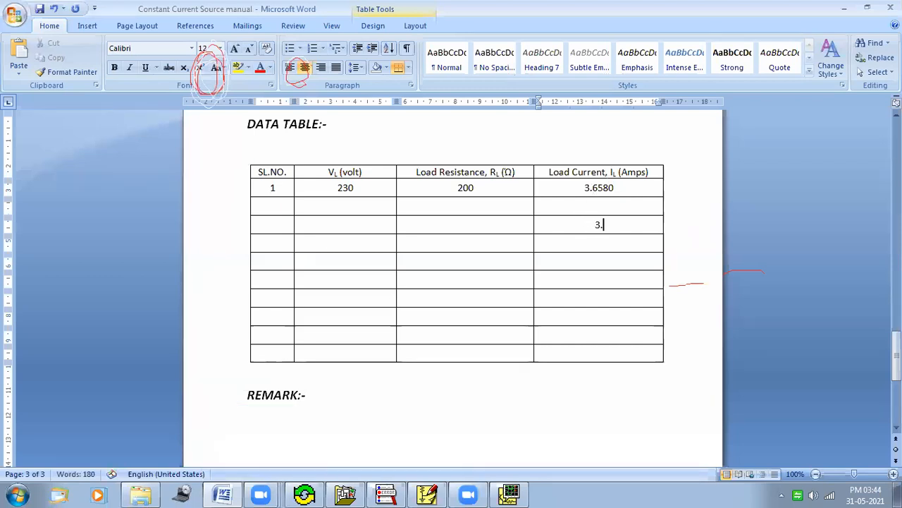
text(.6)
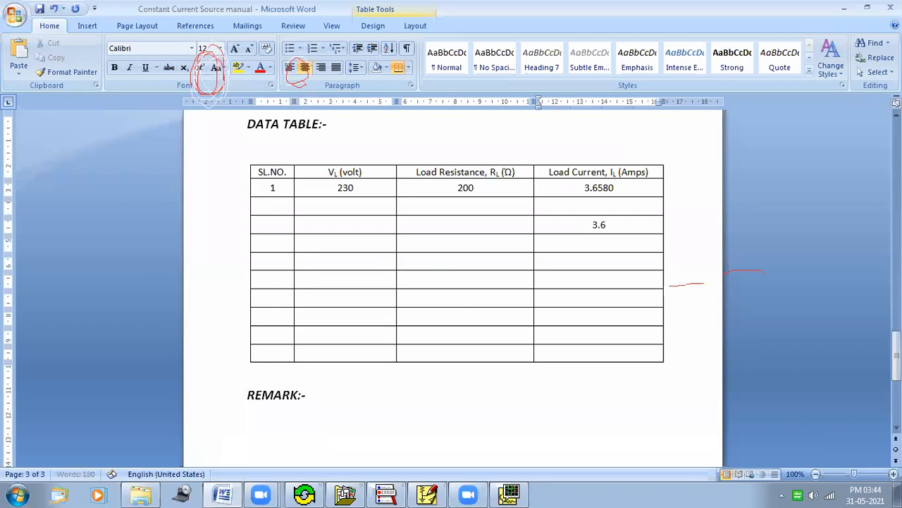
text(310)
click(360, 227)
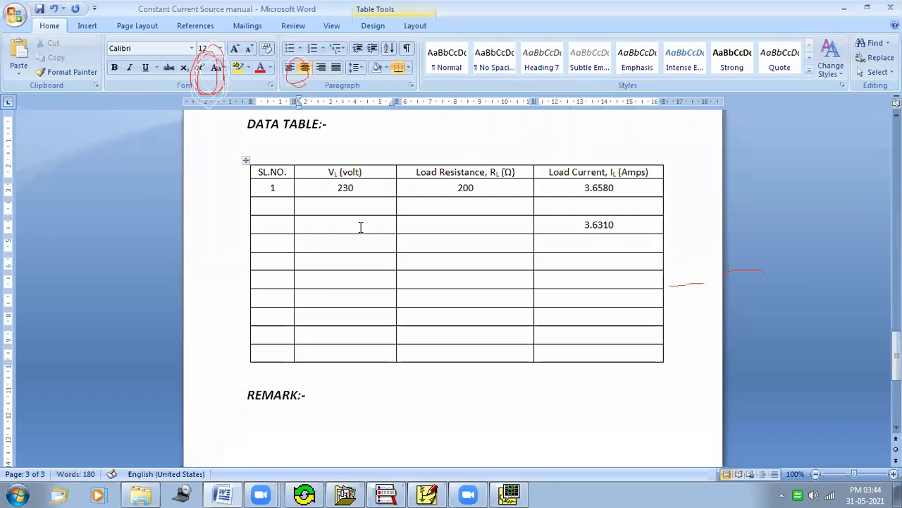
click(475, 225)
text(300)
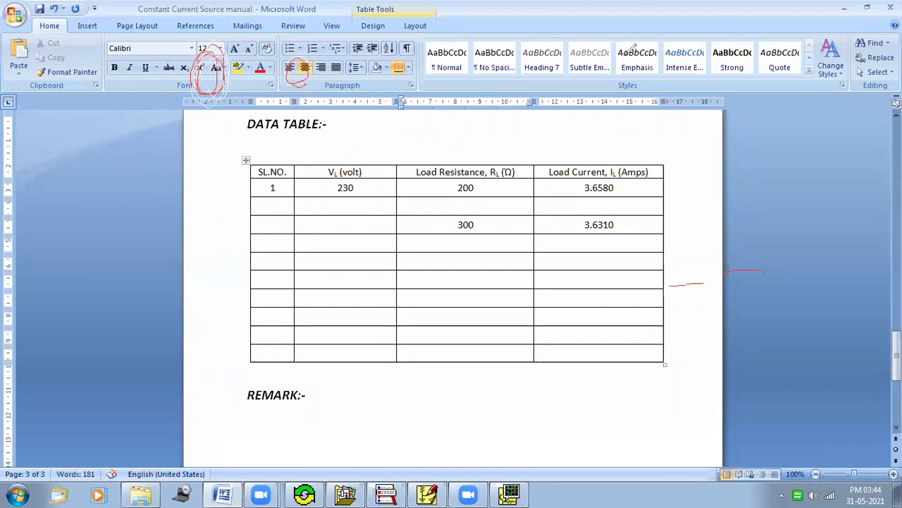
Step: Return to the schematic, set the load resistor's value to 400 and rerun the simulation
click(626, 55)
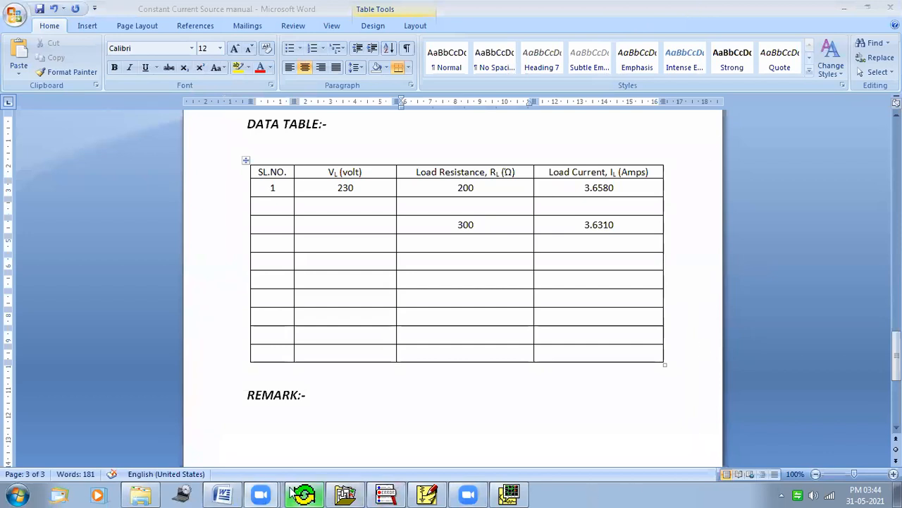
click(868, 7)
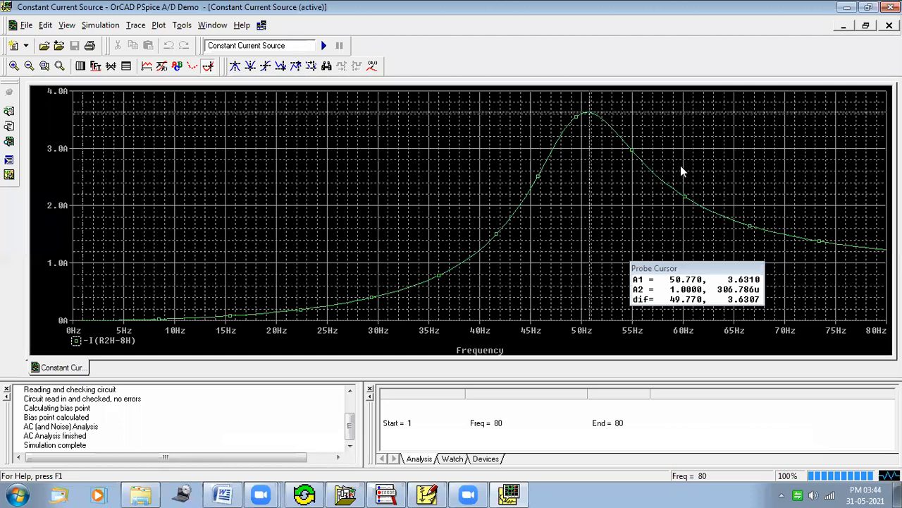
click(891, 7)
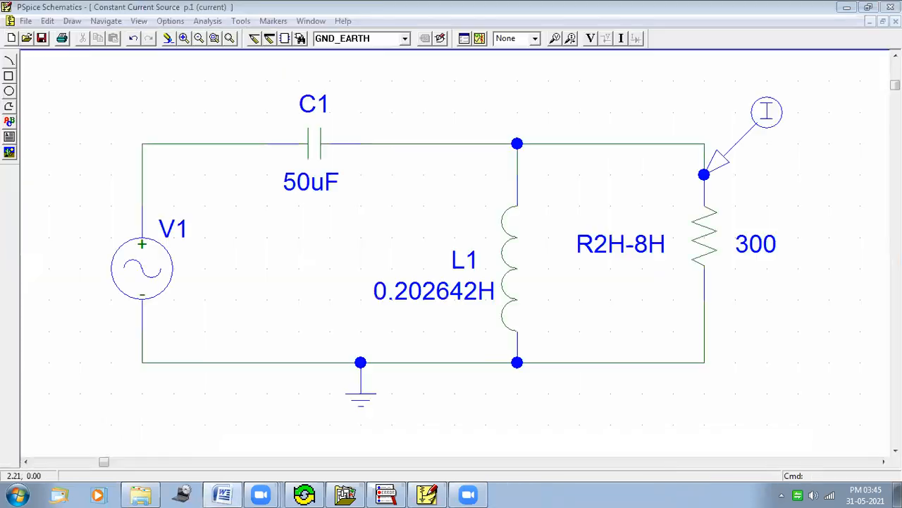
double_click(759, 244)
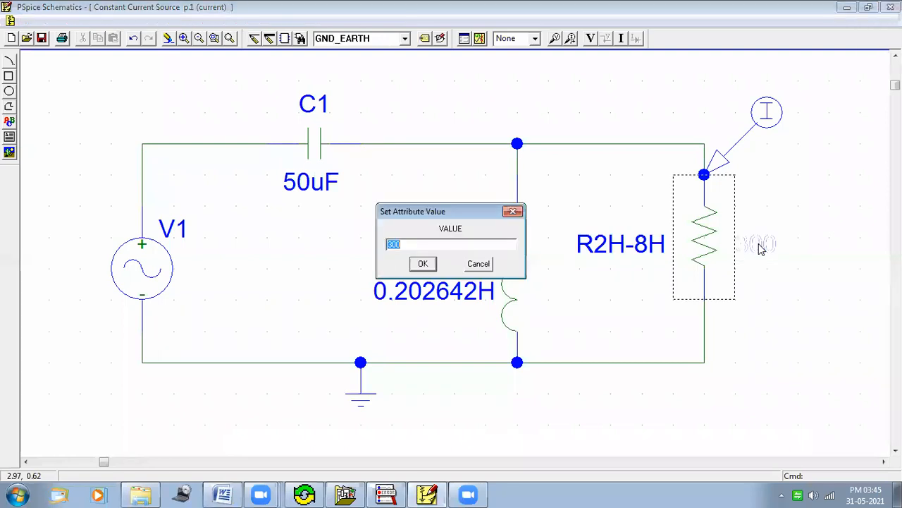
text(4)
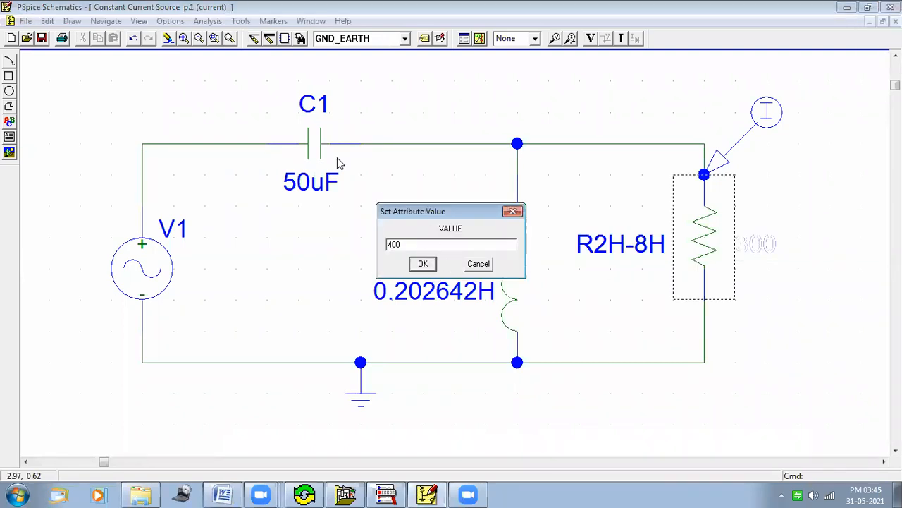
click(423, 263)
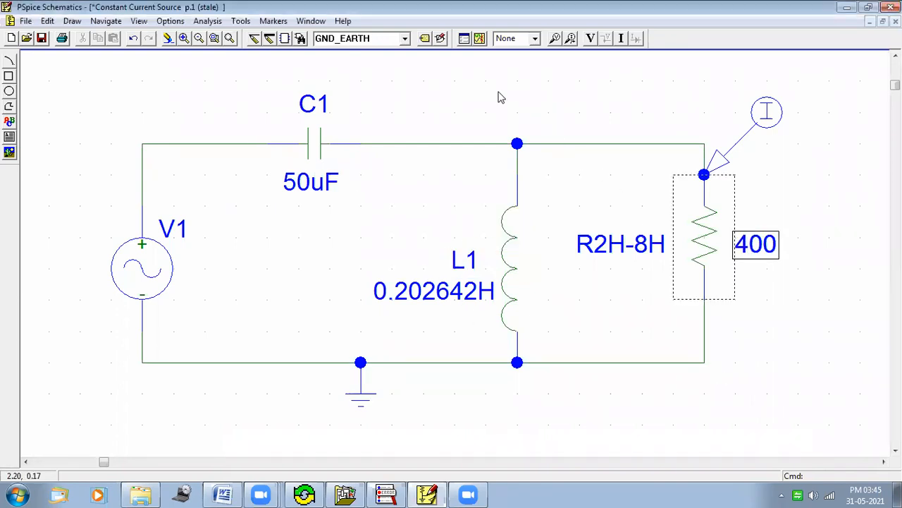
click(479, 38)
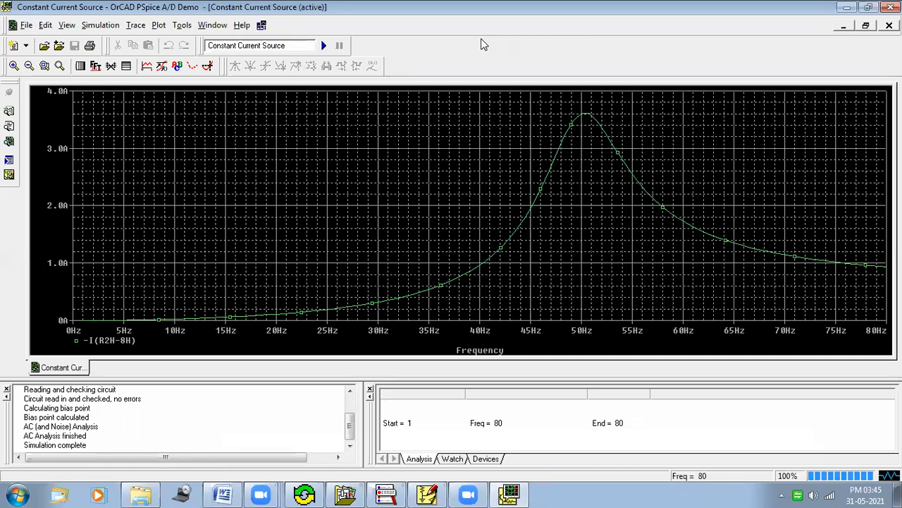
Step: Enable the probe cursor and snap it to the maximum of the load current trace
click(207, 65)
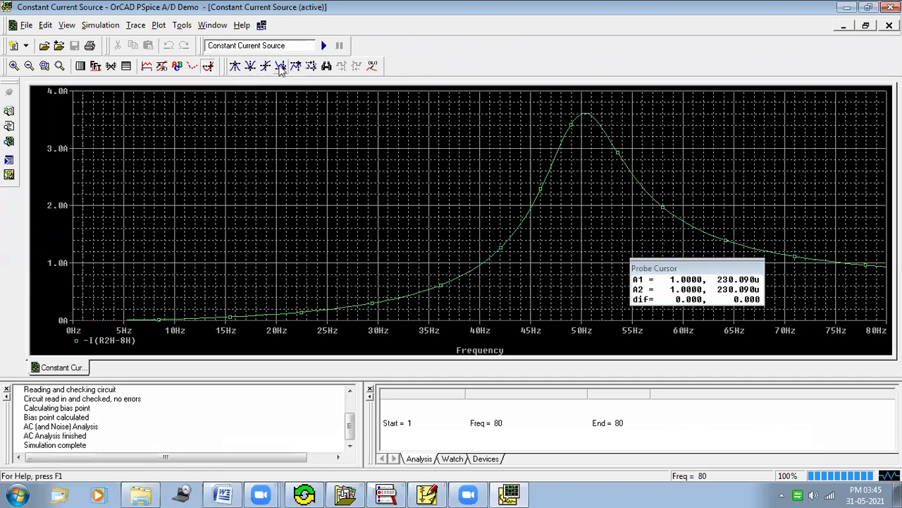
click(296, 65)
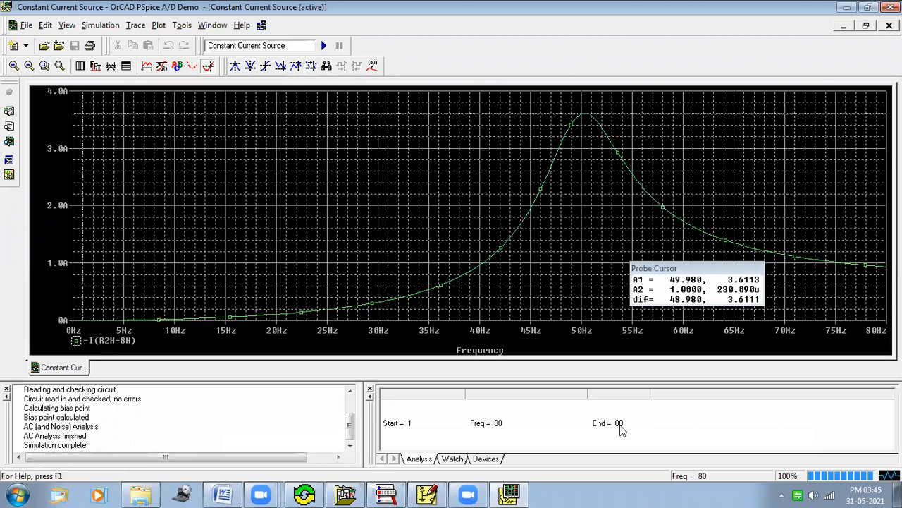
mouse_move(744, 267)
mouse_down()
mouse_move(720, 279)
mouse_move(766, 268)
mouse_move(725, 292)
mouse_up()
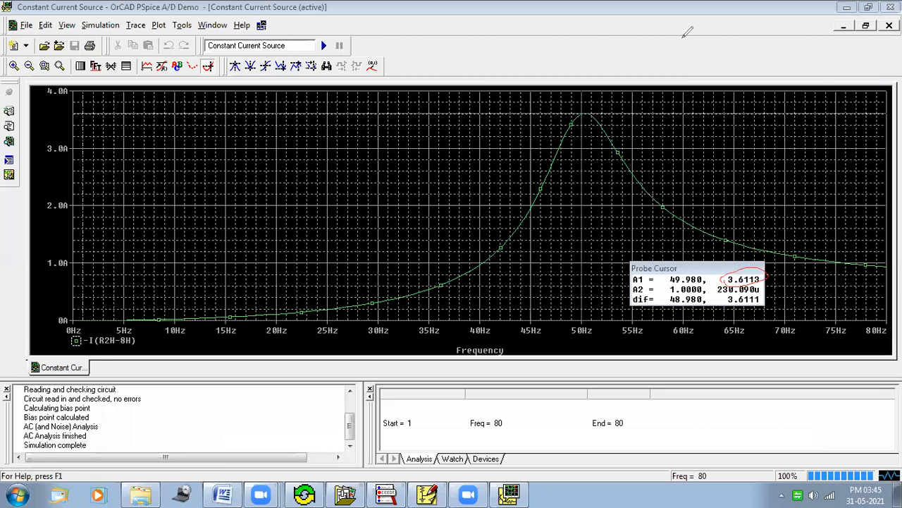
click(610, 34)
click(659, 34)
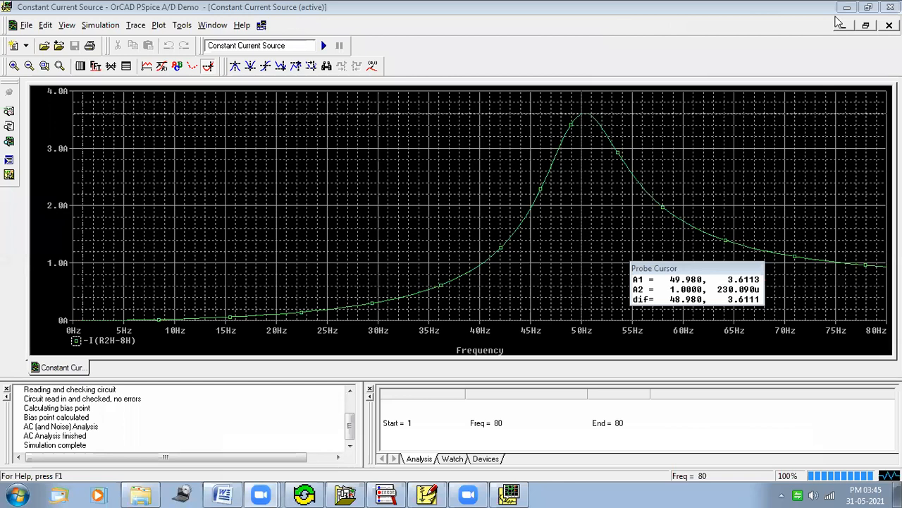
Step: Record 3.6113 as the load current in the data table's fifth row
click(509, 494)
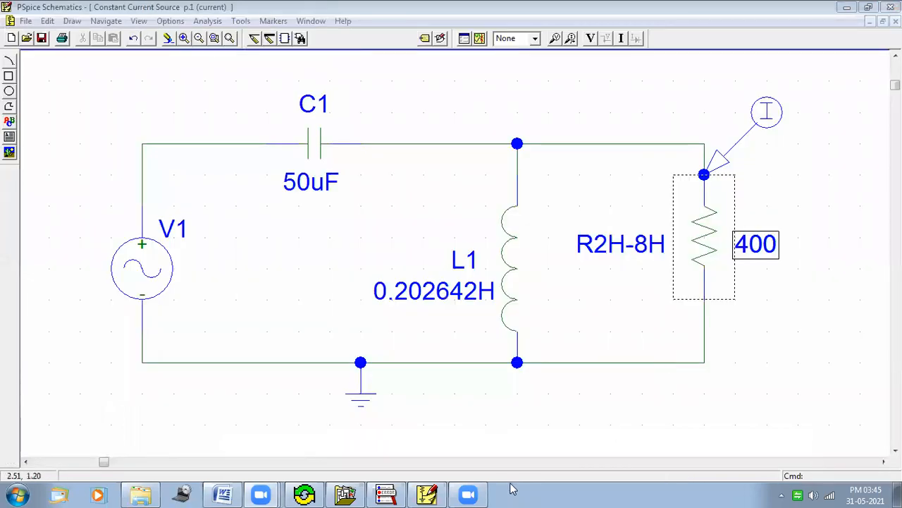
click(233, 493)
click(599, 262)
text(3.)
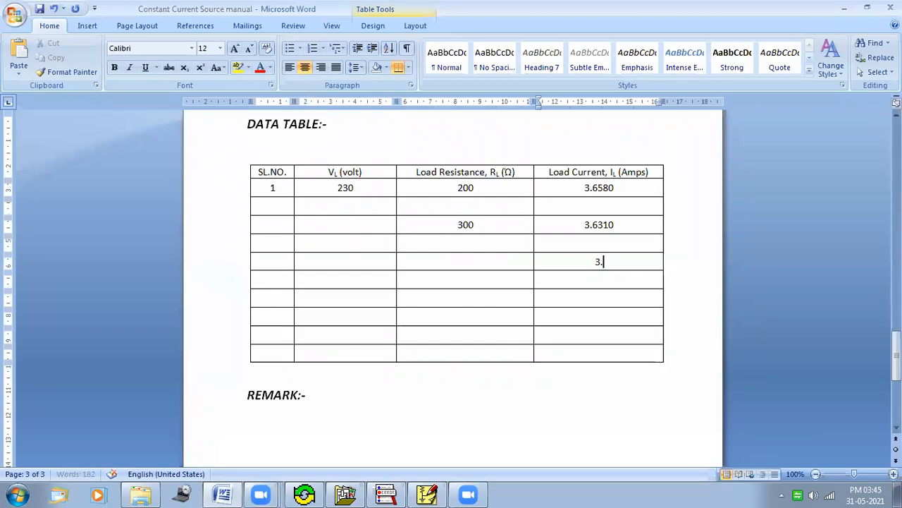
text(6113)
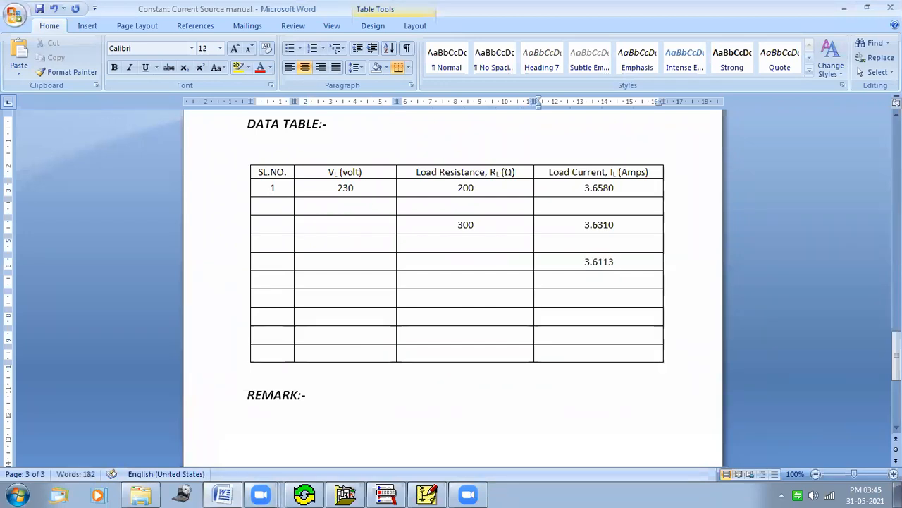
Step: Fill the load resistance column with 400, 500, 600, 700 and 800 in the fifth through ninth rows
click(507, 261)
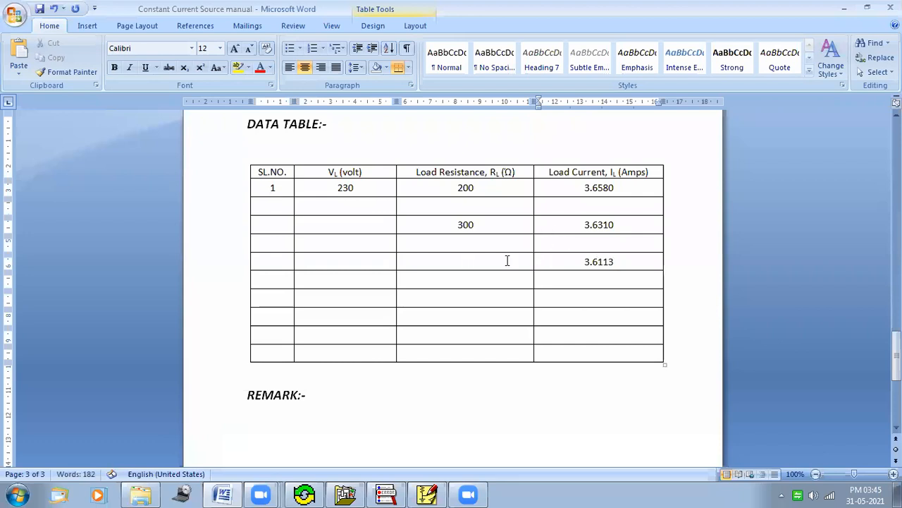
text(400)
click(481, 297)
text(500)
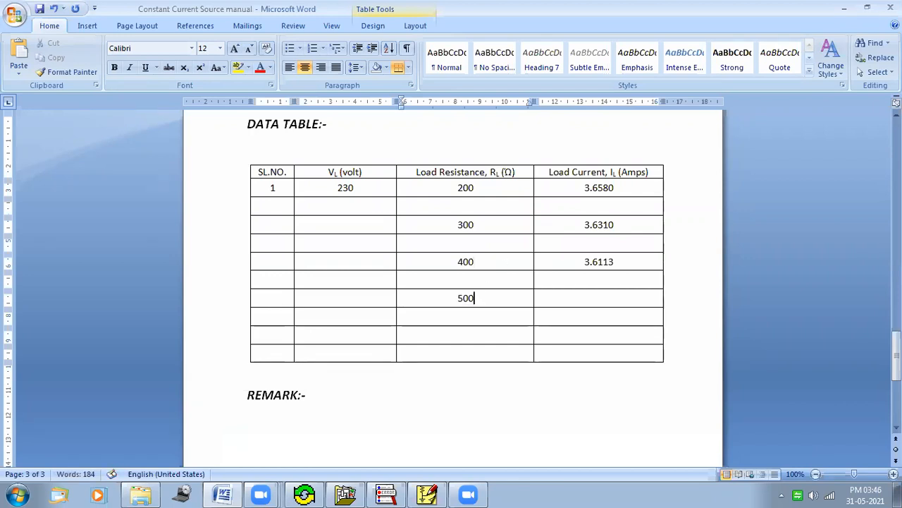
click(473, 335)
text(600)
drag(484, 337, 457, 334)
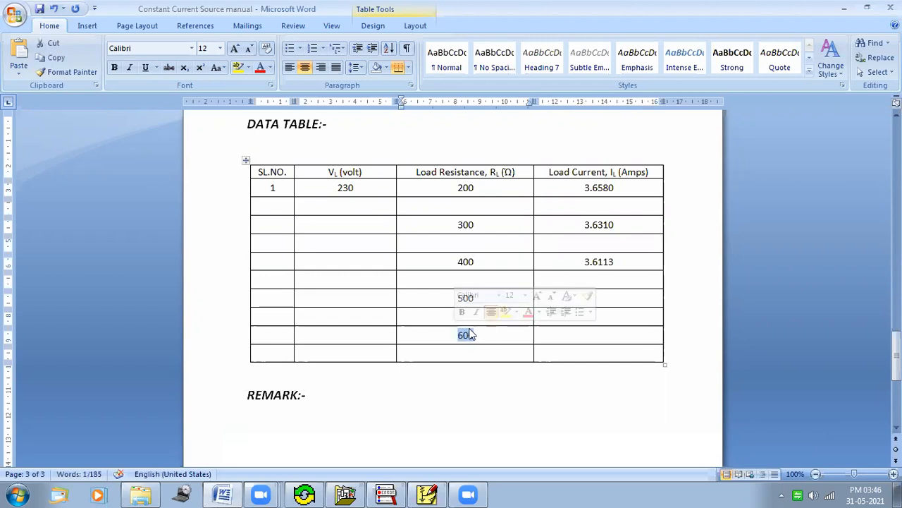
key(Delete)
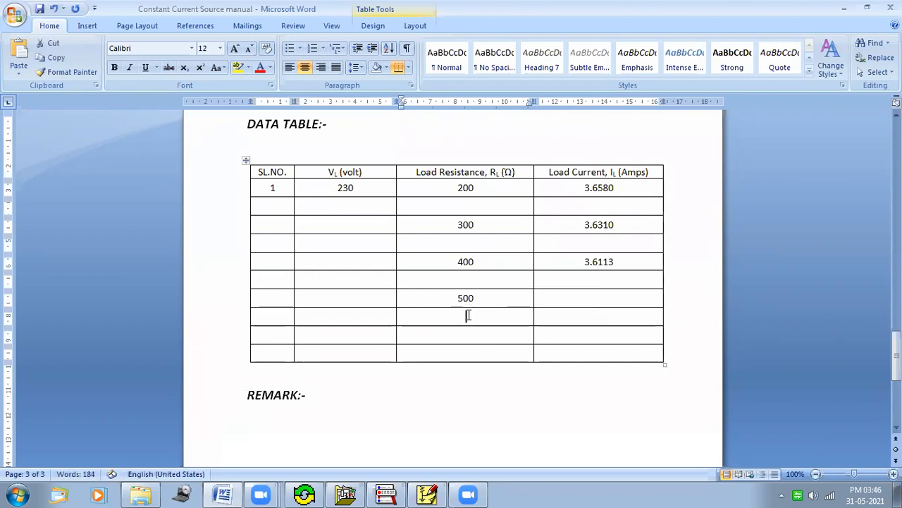
text(600)
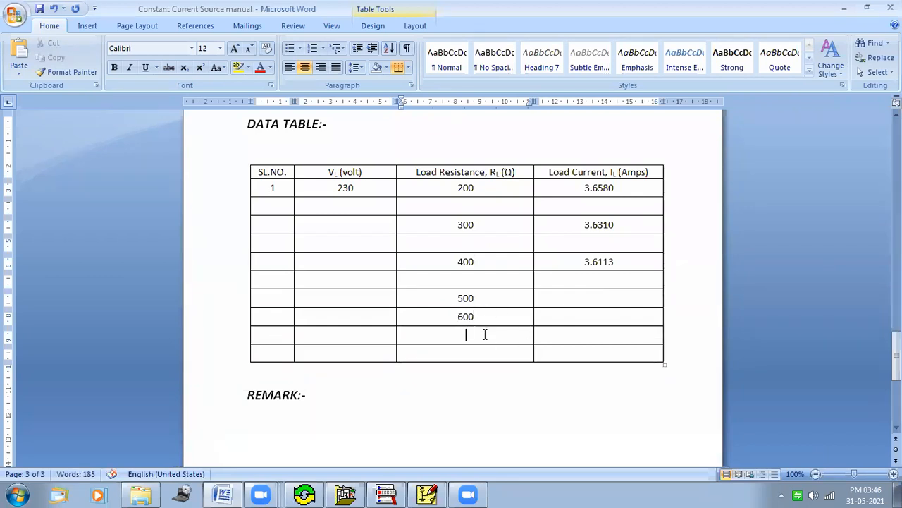
text(700)
text(800)
Step: Return to the schematic, set the load resistor's value to 500 and rerun the simulation
click(603, 423)
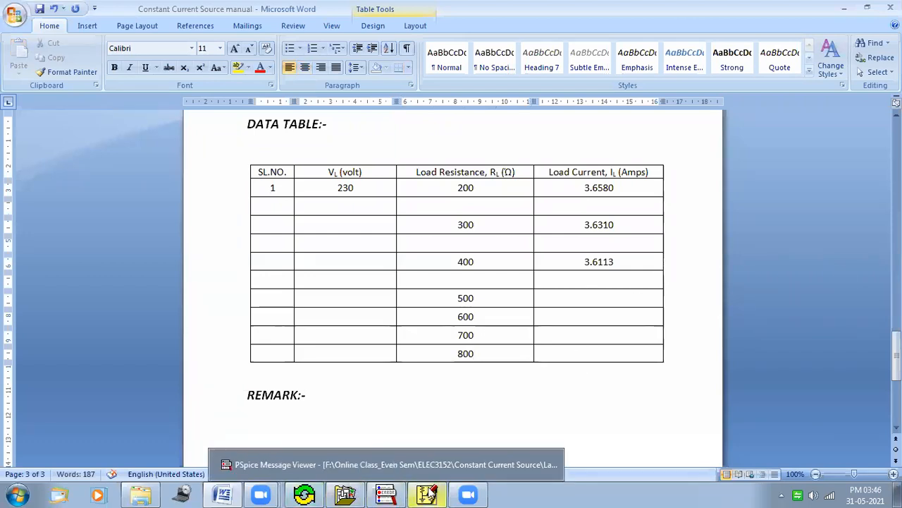
click(429, 494)
double_click(747, 248)
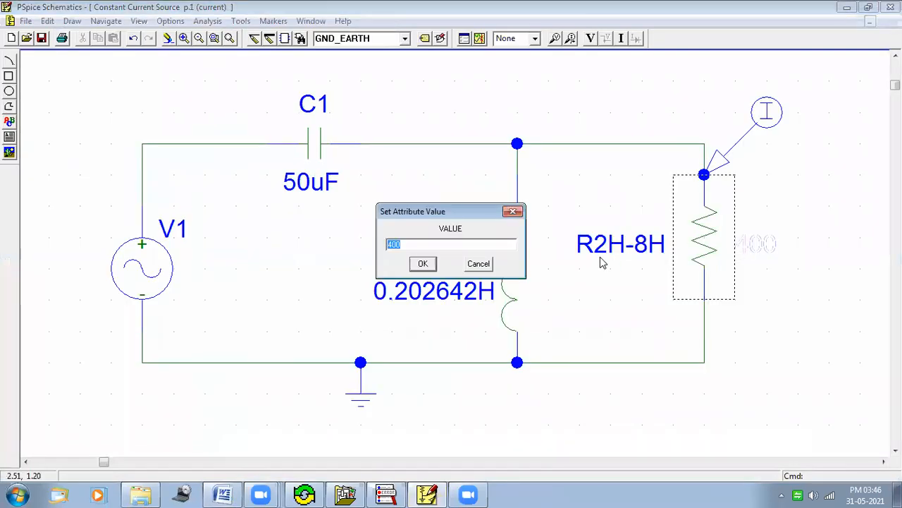
text(500)
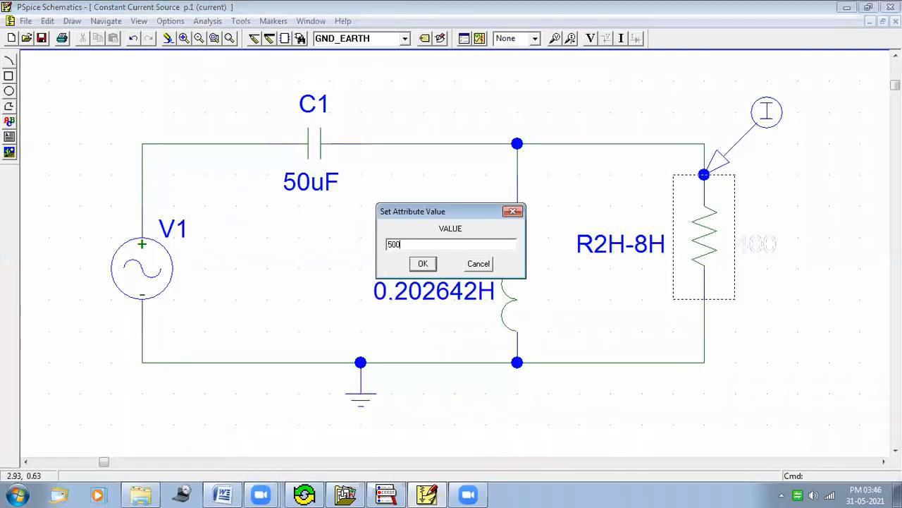
click(423, 264)
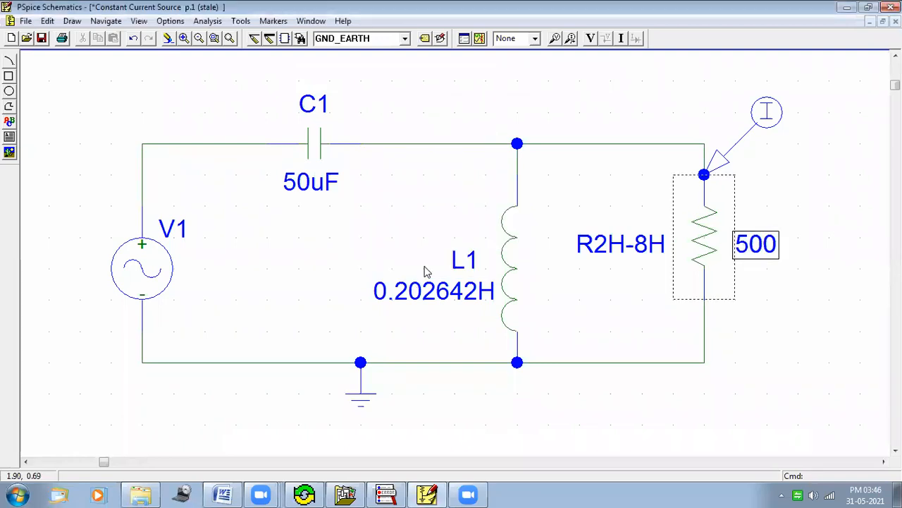
click(481, 38)
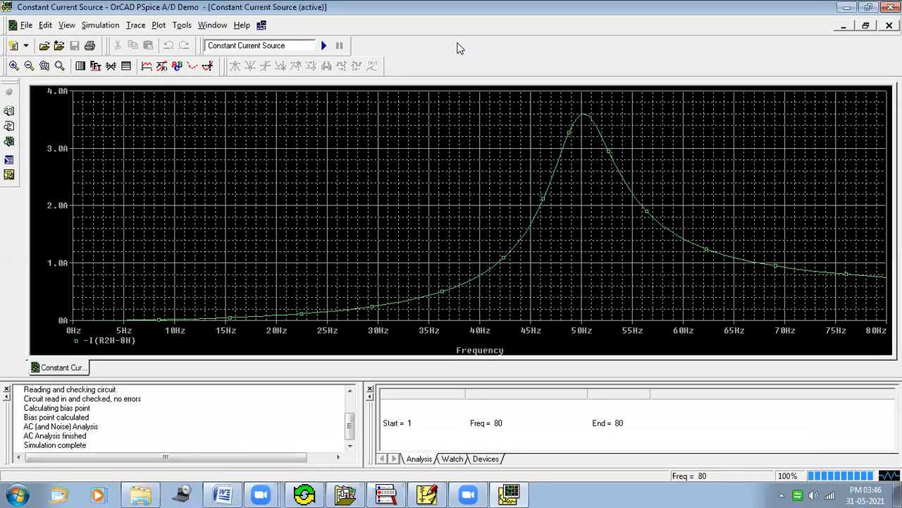
Step: Place the probe cursor at the maximum of the load current trace and close the probe window
click(208, 66)
click(296, 68)
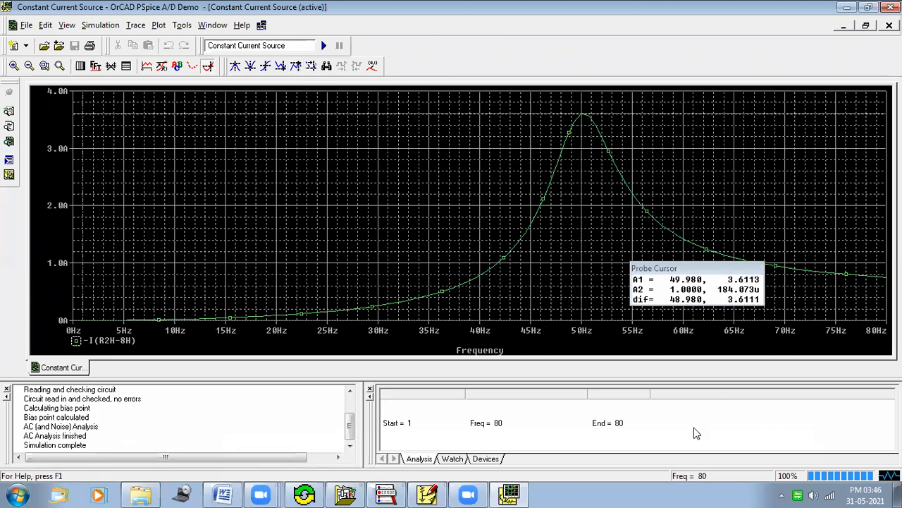
mouse_move(730, 277)
mouse_down()
mouse_move(769, 267)
mouse_move(747, 283)
mouse_move(723, 281)
mouse_up()
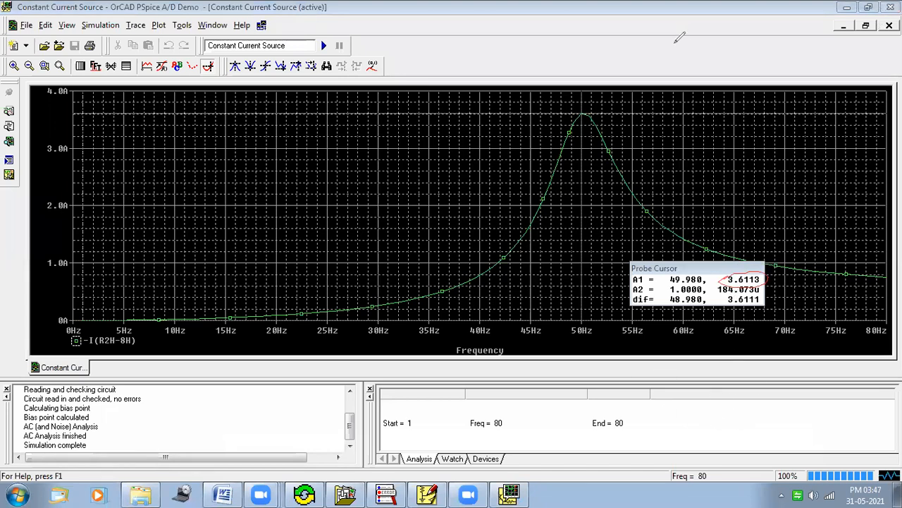
click(645, 36)
click(692, 17)
click(890, 7)
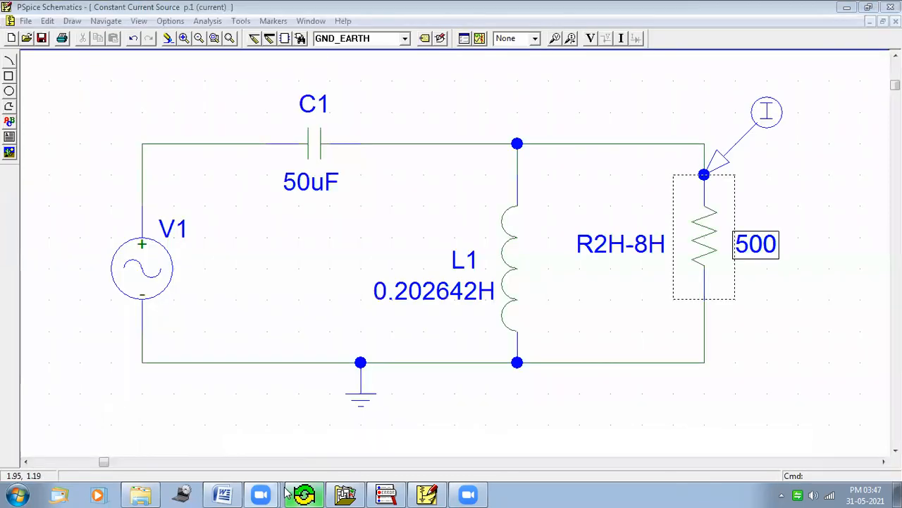
Step: Record 3.6113 as the load current in the 500 Ω row of the data table
click(222, 494)
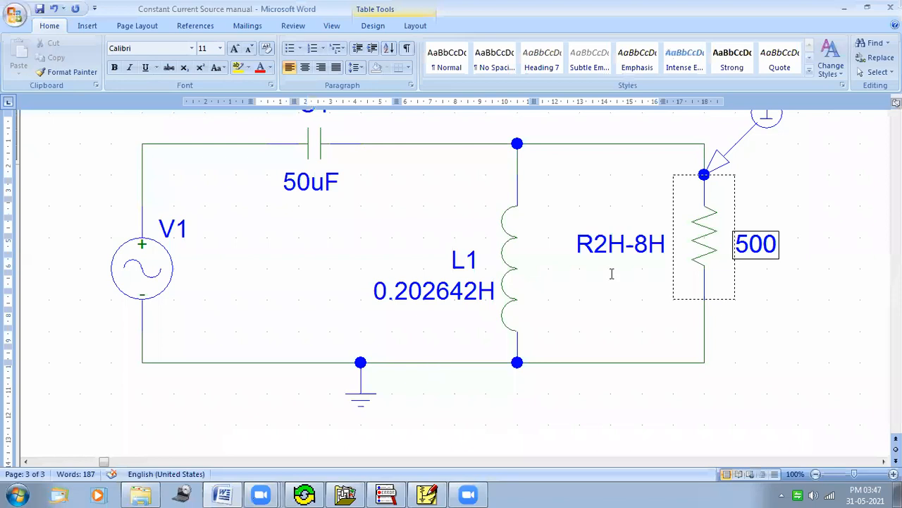
scroll(607, 275, down, 5)
click(597, 300)
text(3.6)
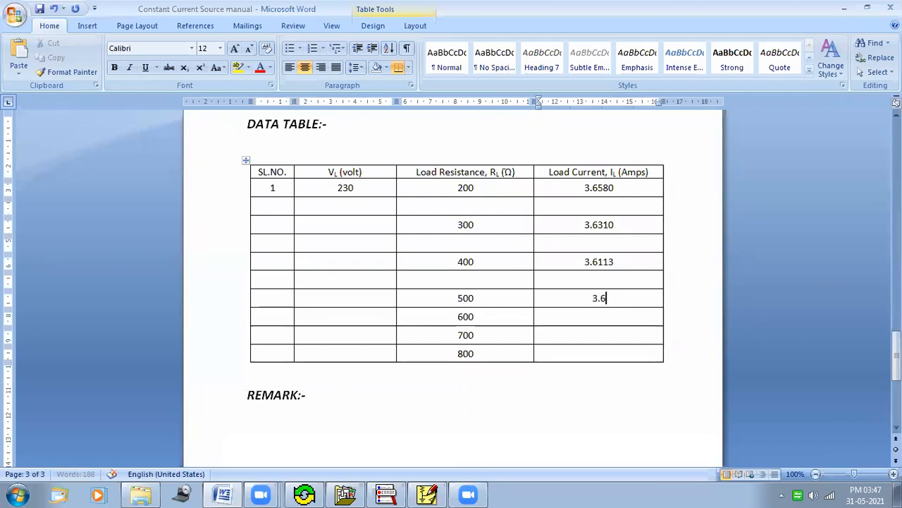
text(113)
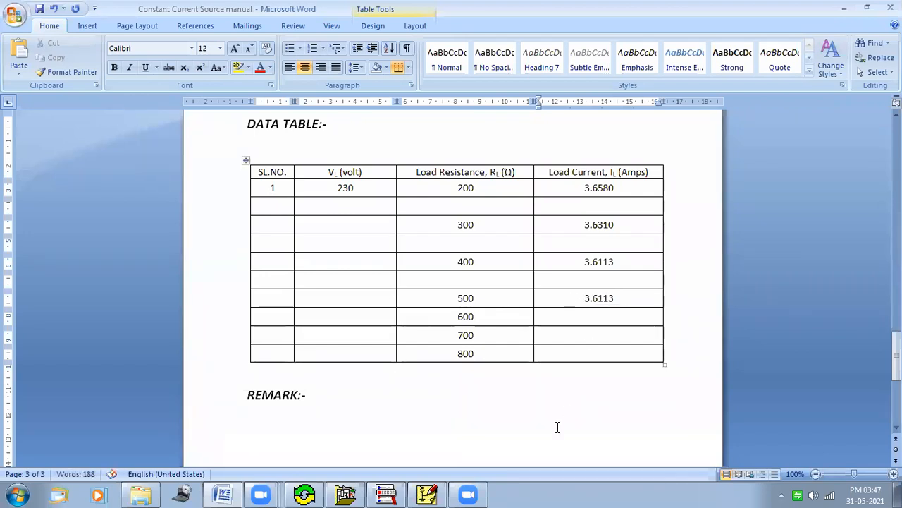
Step: Return to the schematic, set the load resistor's value to 800 and rerun the simulation
click(423, 494)
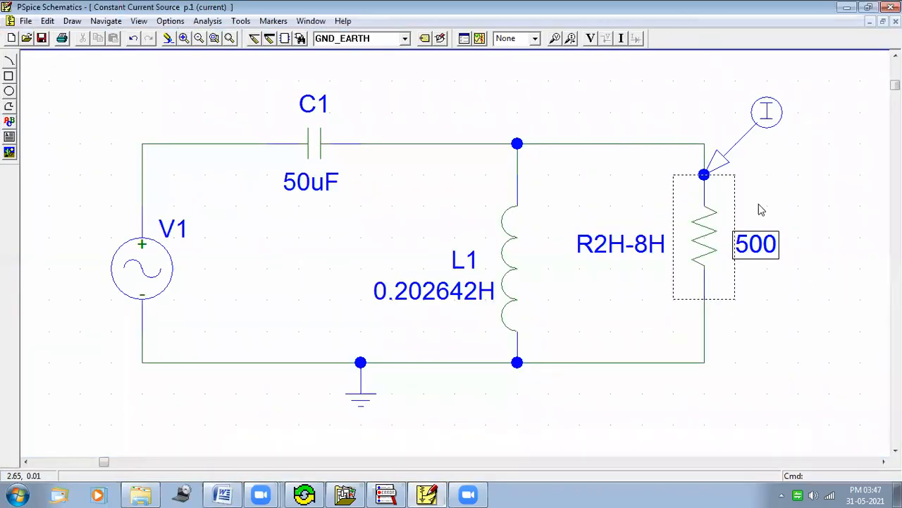
double_click(766, 251)
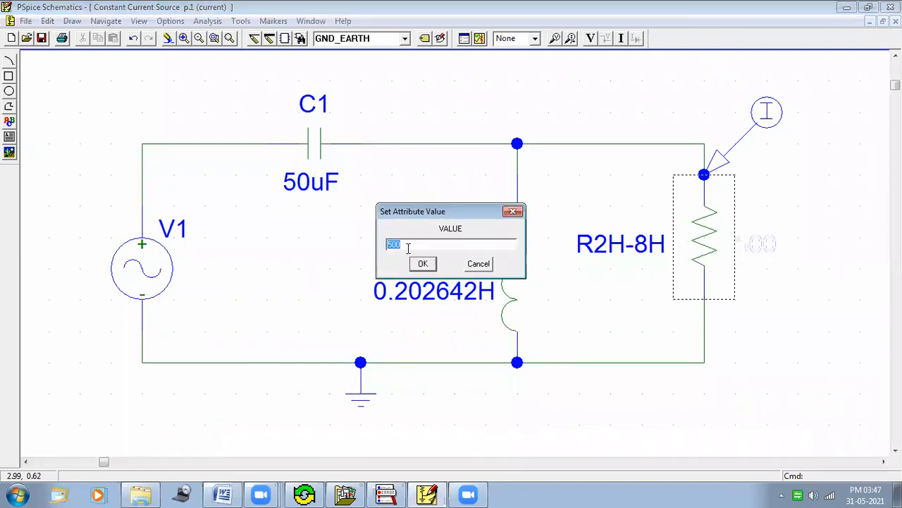
drag(403, 244, 379, 243)
text(8)
click(423, 264)
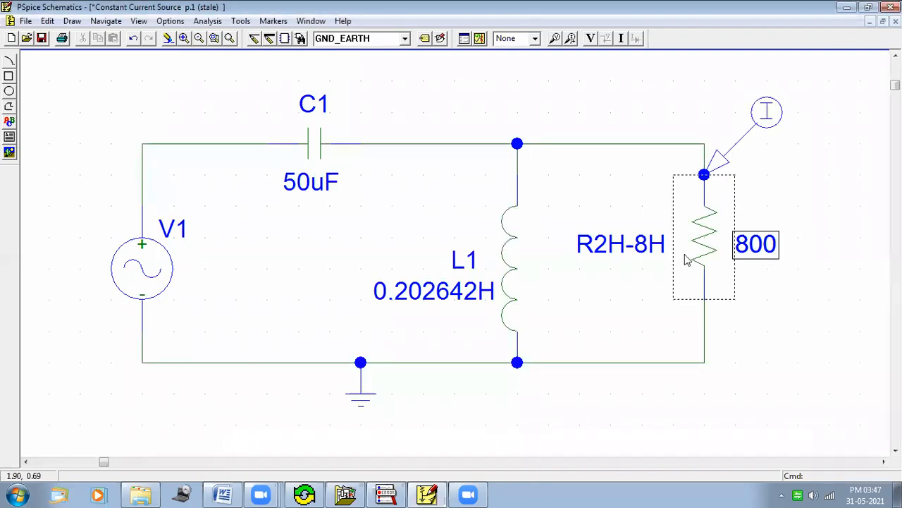
click(480, 38)
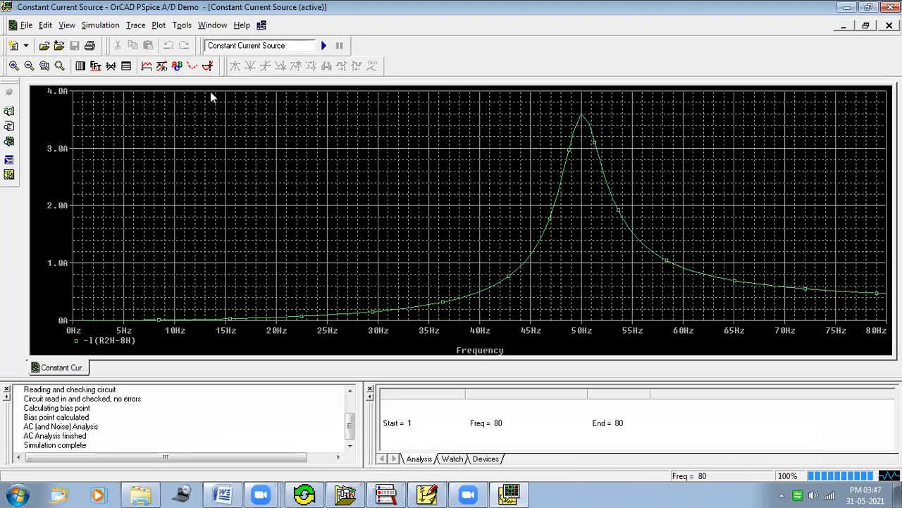
Step: Place the probe cursor at the maximum of the load current trace and close the probe window
click(210, 67)
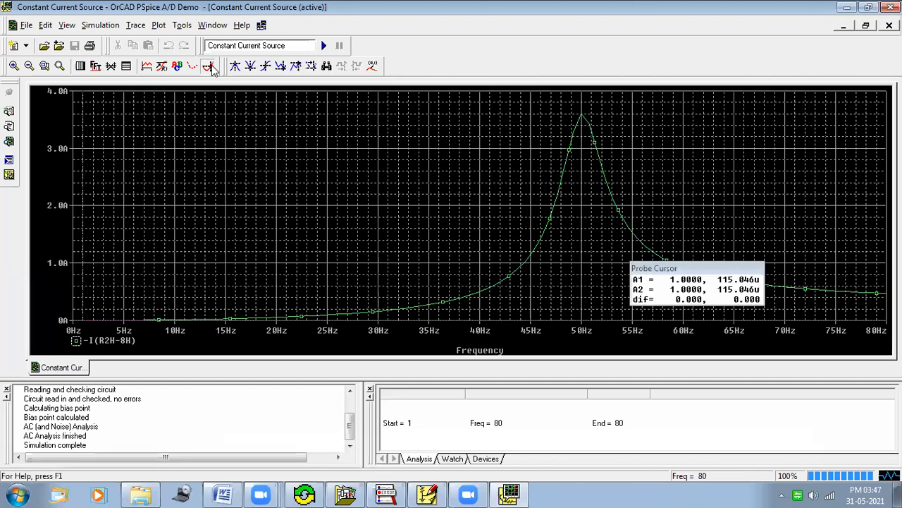
click(295, 70)
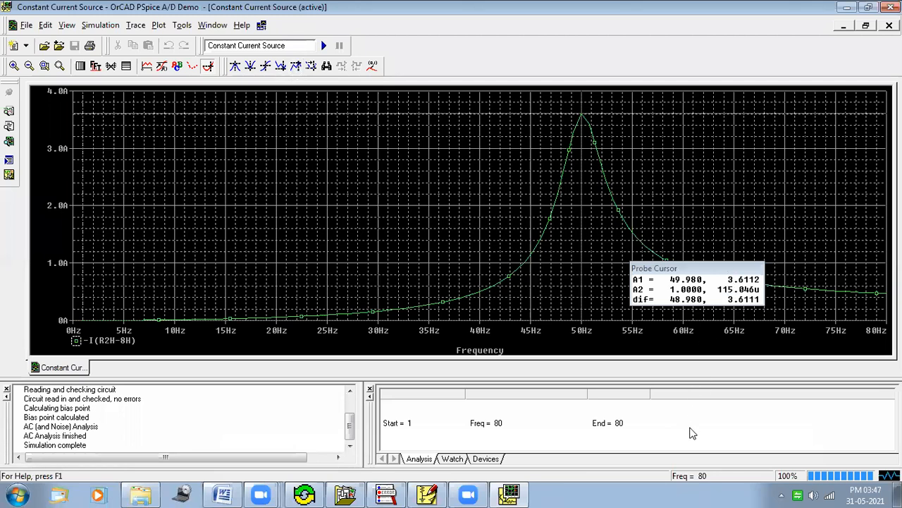
mouse_move(720, 273)
mouse_down()
mouse_move(764, 270)
mouse_move(753, 290)
mouse_move(723, 289)
mouse_move(733, 266)
mouse_up()
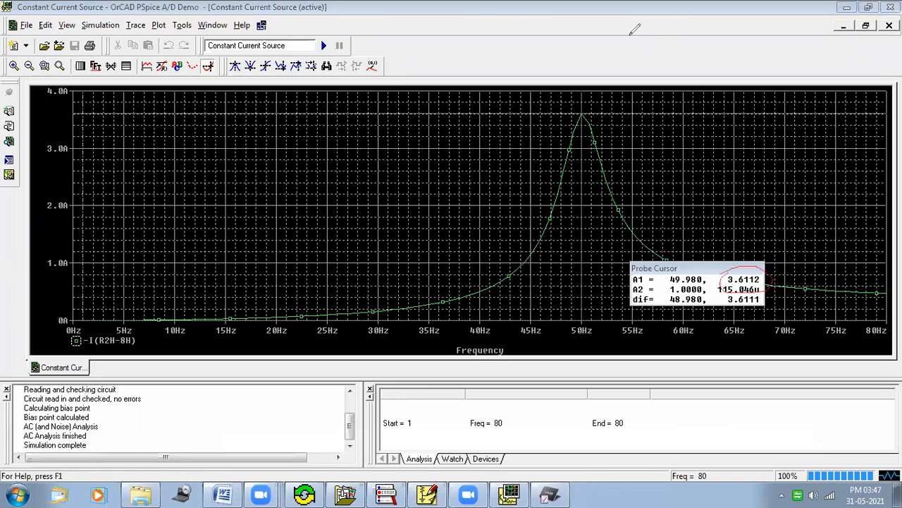
click(653, 35)
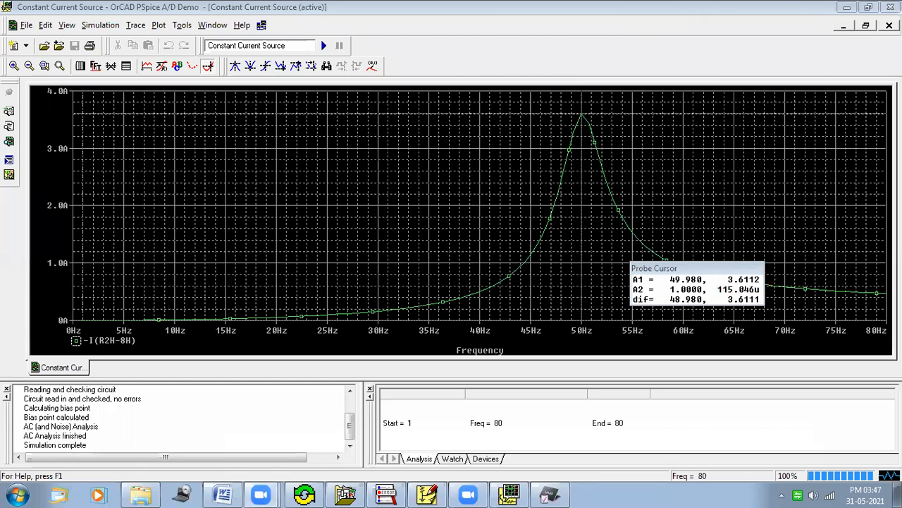
click(891, 7)
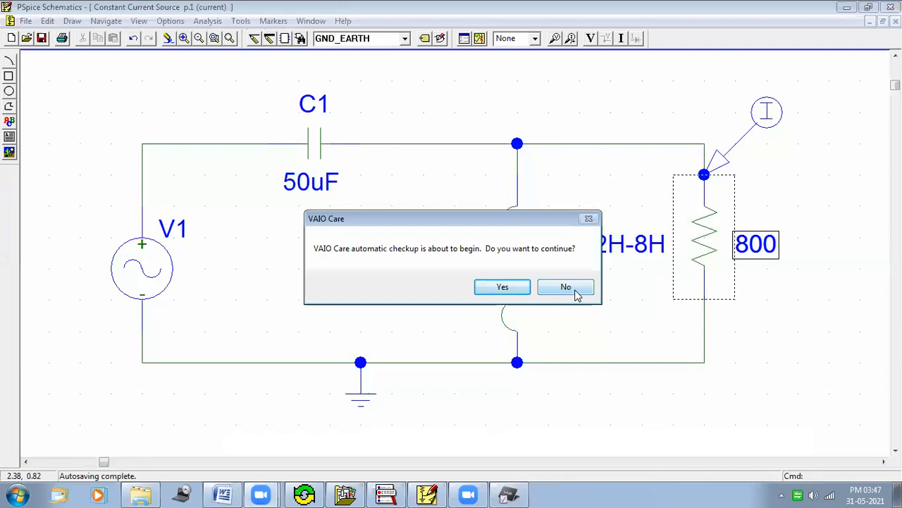
Step: Decline the VAIO Care checkup and record 3.6112 as the load current in the 800 Ω row
click(576, 291)
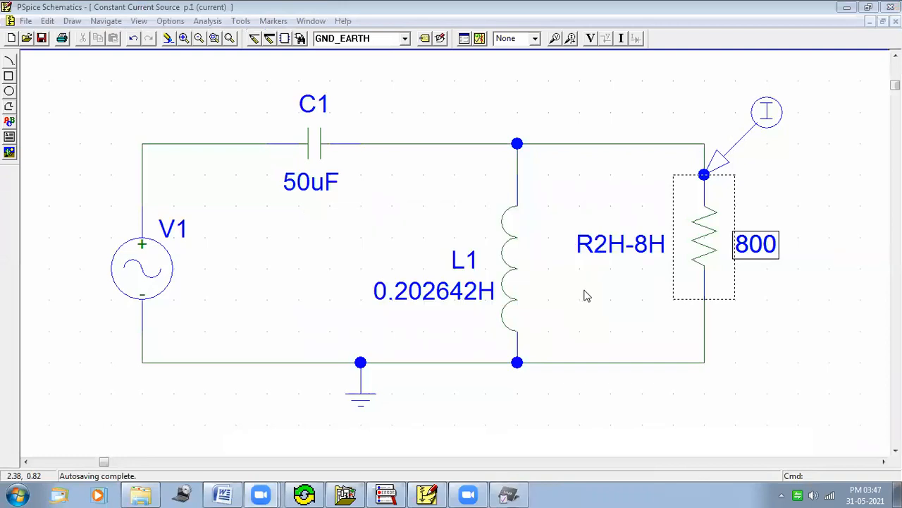
click(222, 494)
click(589, 354)
text(3)
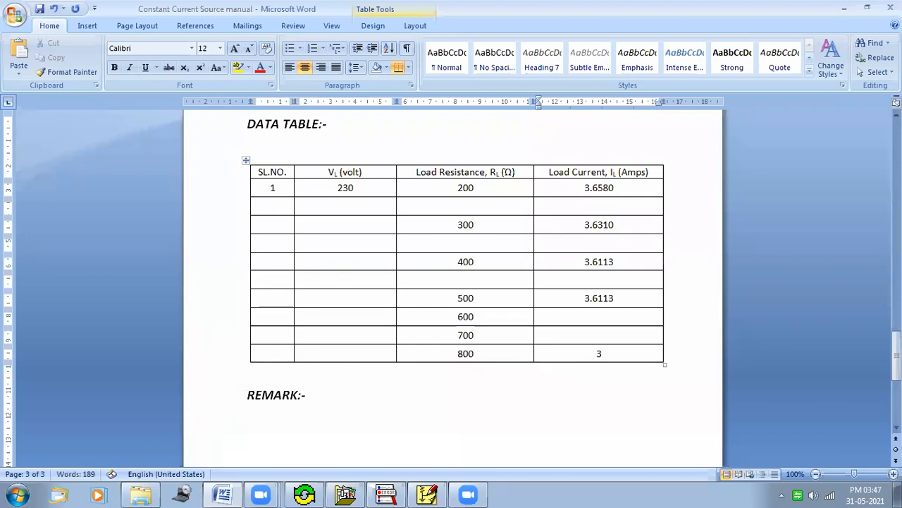
text(.6112)
click(660, 488)
mouse_move(571, 223)
mouse_down()
mouse_move(585, 165)
mouse_move(628, 191)
mouse_move(629, 235)
mouse_up()
mouse_move(613, 370)
mouse_down()
mouse_move(561, 302)
mouse_move(569, 205)
mouse_up()
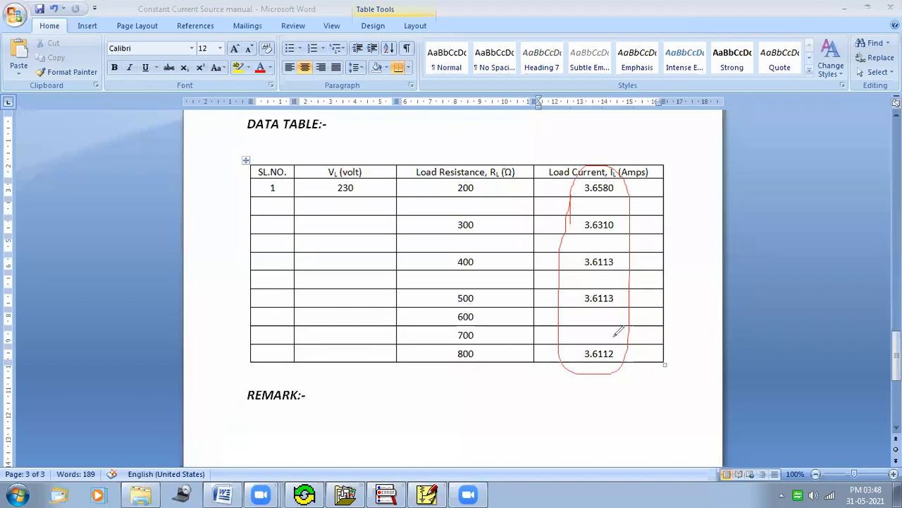
drag(625, 224, 667, 213)
key(e)
click(545, 374)
drag(546, 417, 626, 419)
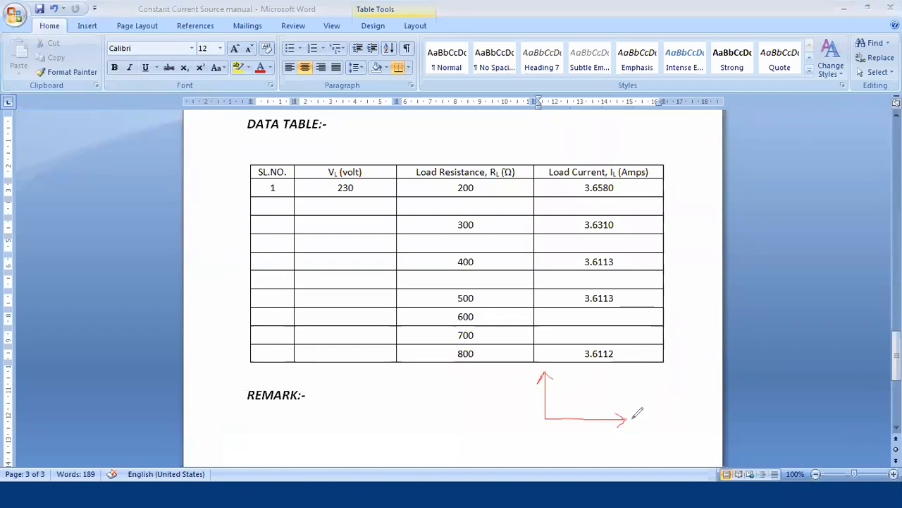
mouse_move(632, 412)
mouse_down()
mouse_move(634, 403)
mouse_move(644, 423)
mouse_up()
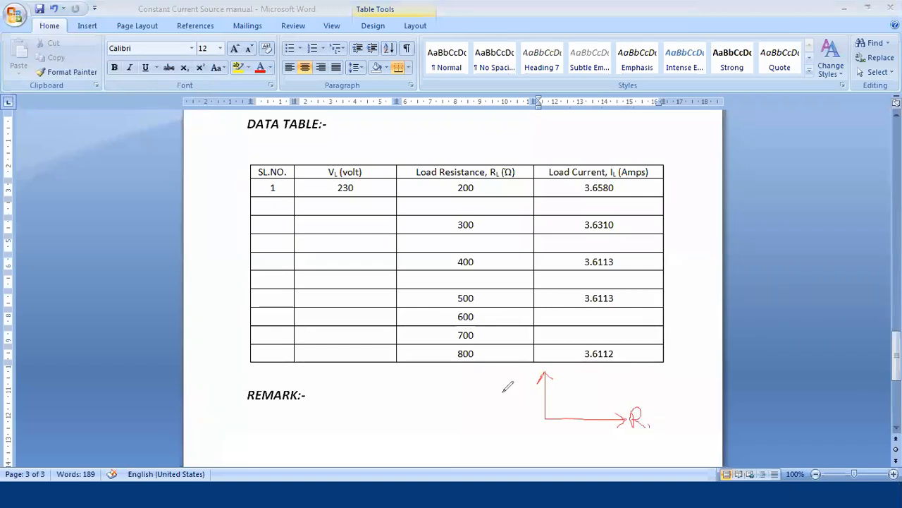
drag(508, 387, 507, 400)
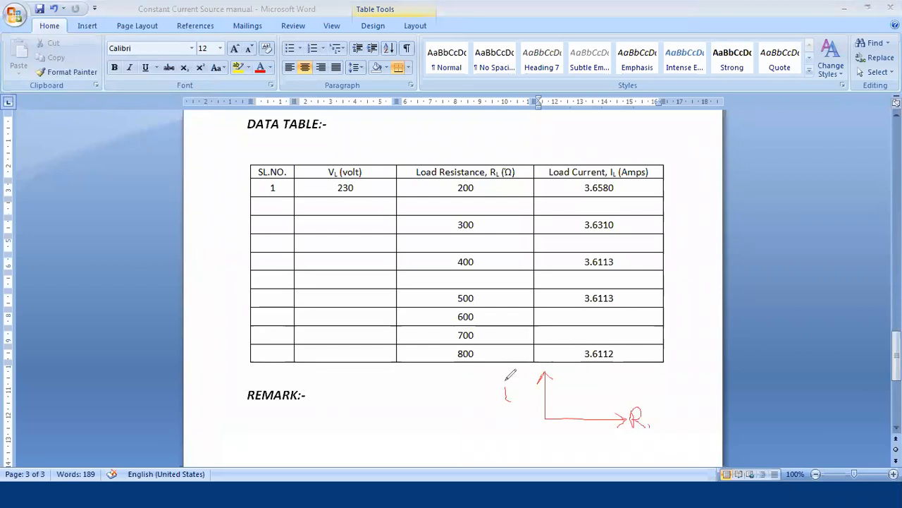
click(503, 380)
drag(514, 393, 524, 403)
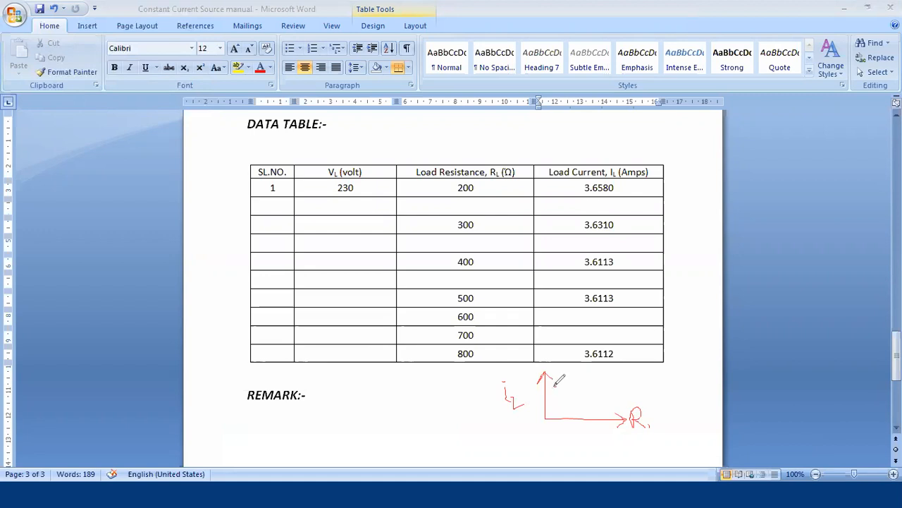
click(554, 385)
click(562, 382)
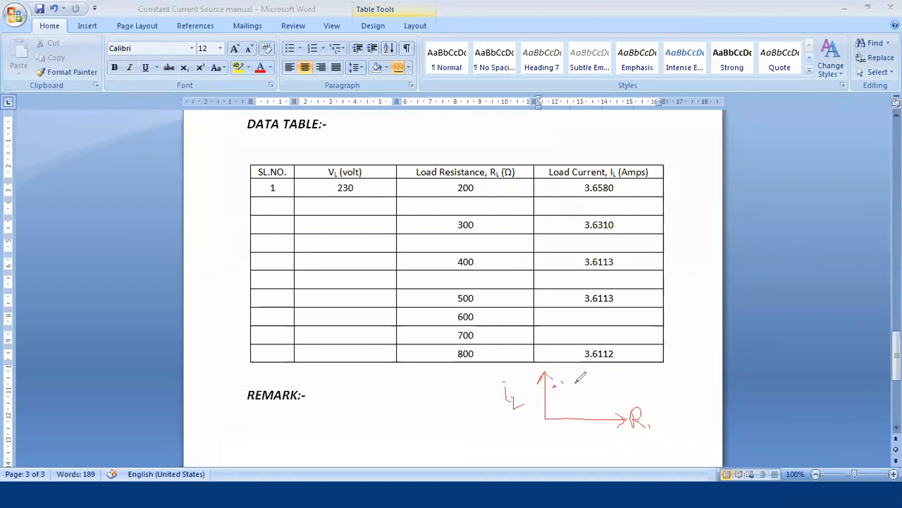
click(575, 385)
click(589, 385)
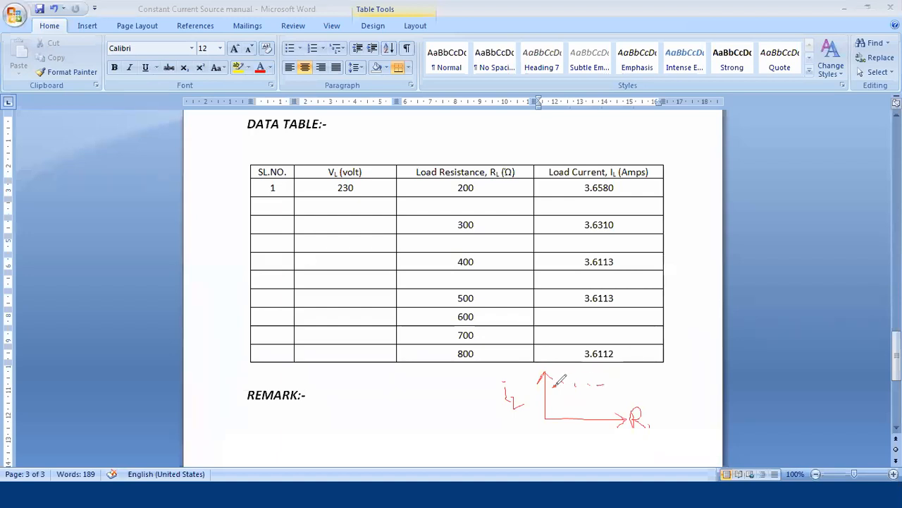
drag(557, 385, 626, 386)
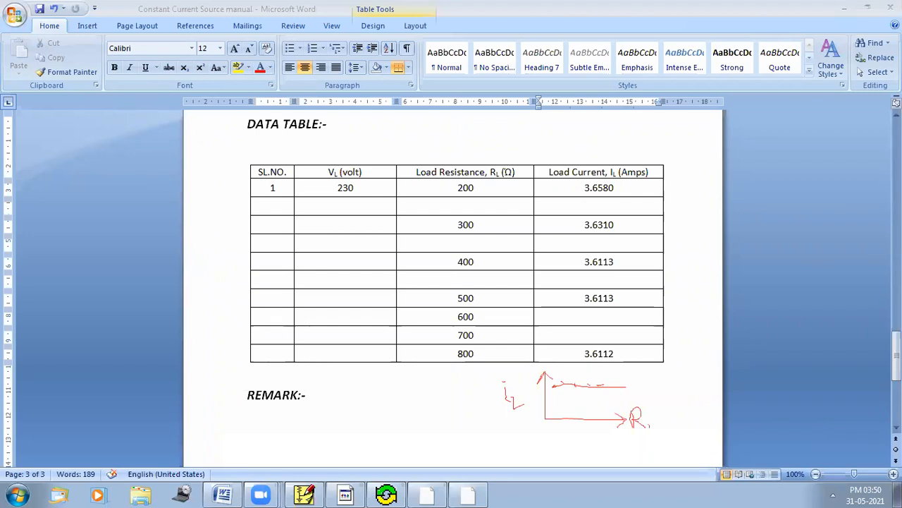
Step: Close both open schematics and exit PSpice Schematics
drag(648, 426, 661, 434)
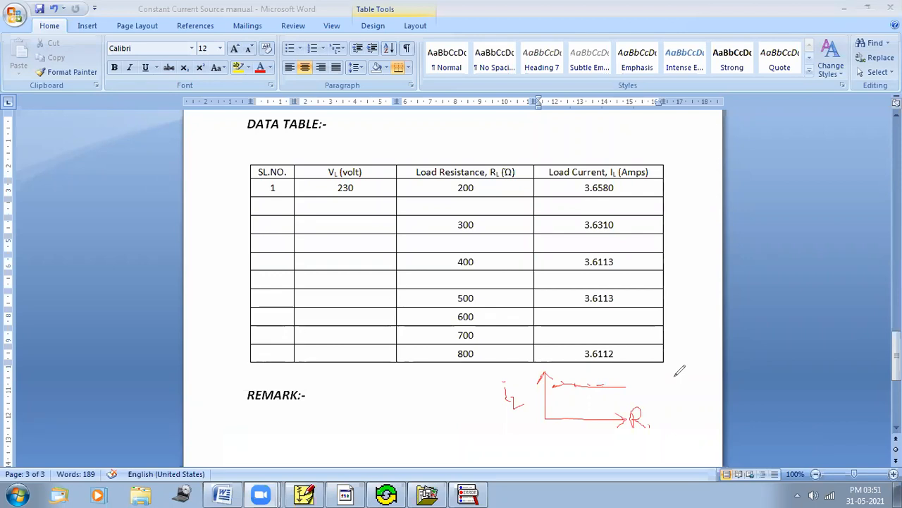
key(alt+Tab)
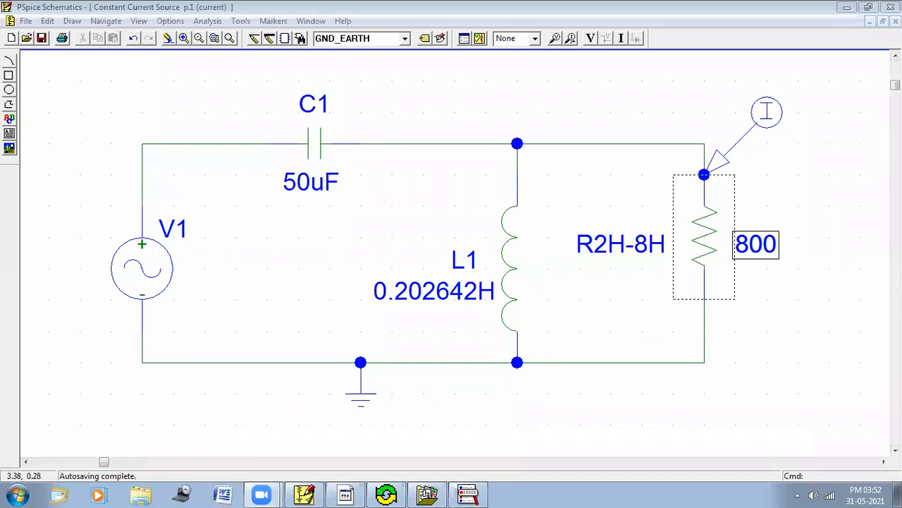
click(896, 22)
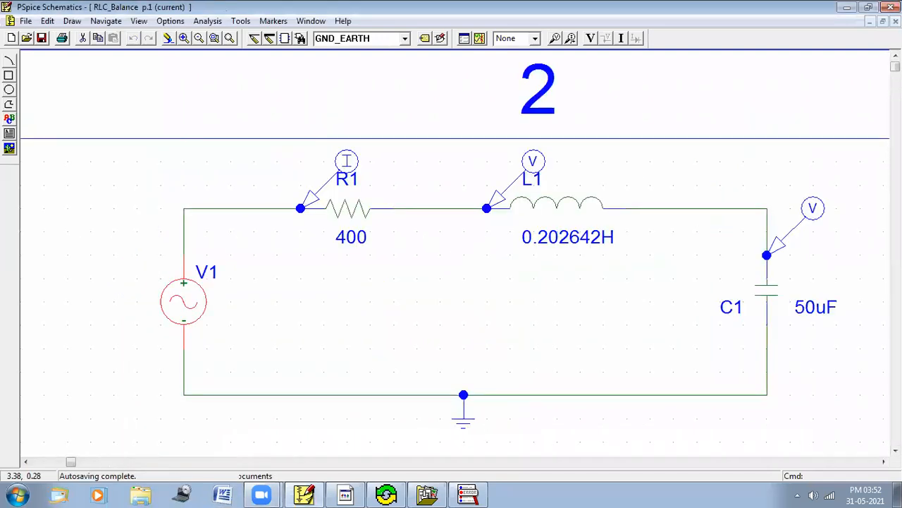
click(896, 21)
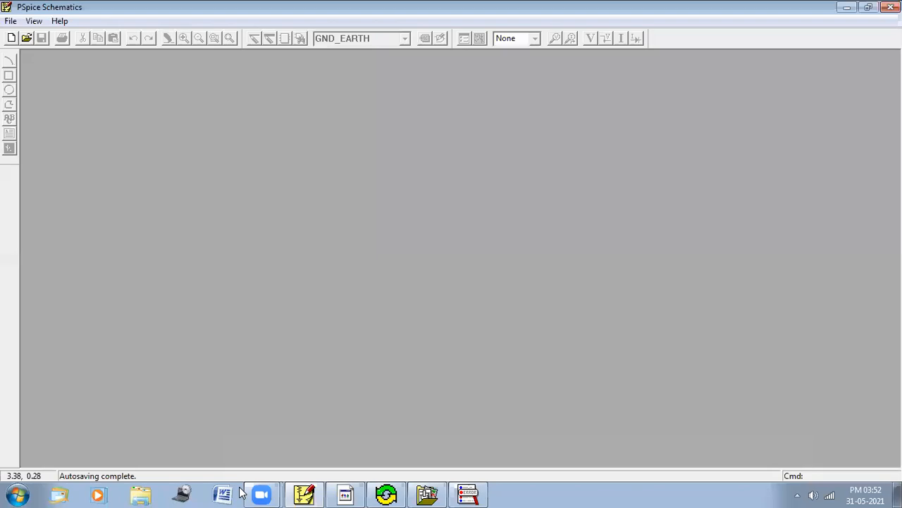
click(892, 7)
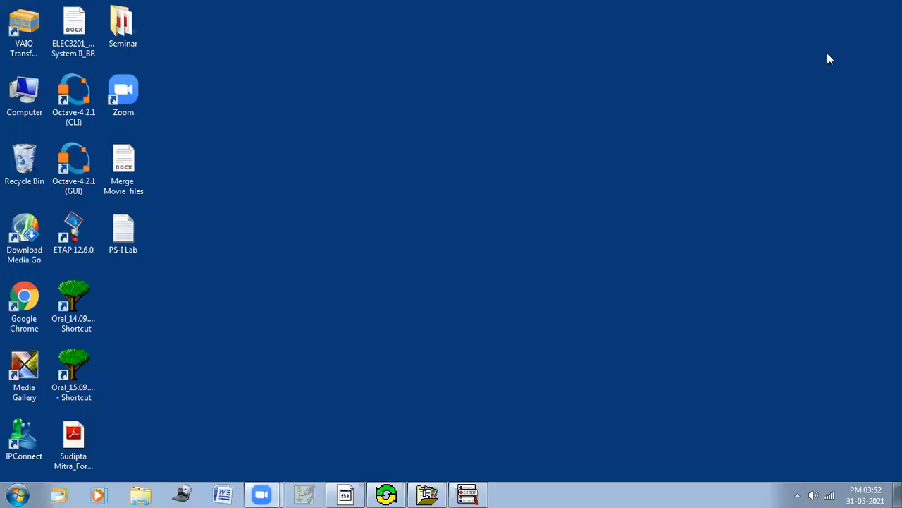
Step: Launch Schematics from the PSpice Student program group to open a new blank schematic
click(17, 493)
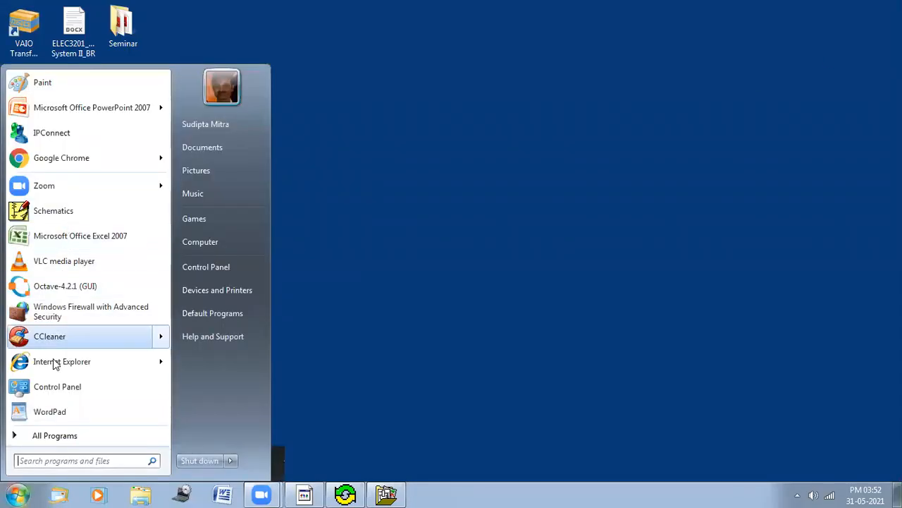
click(44, 438)
click(44, 437)
drag(164, 270, 161, 394)
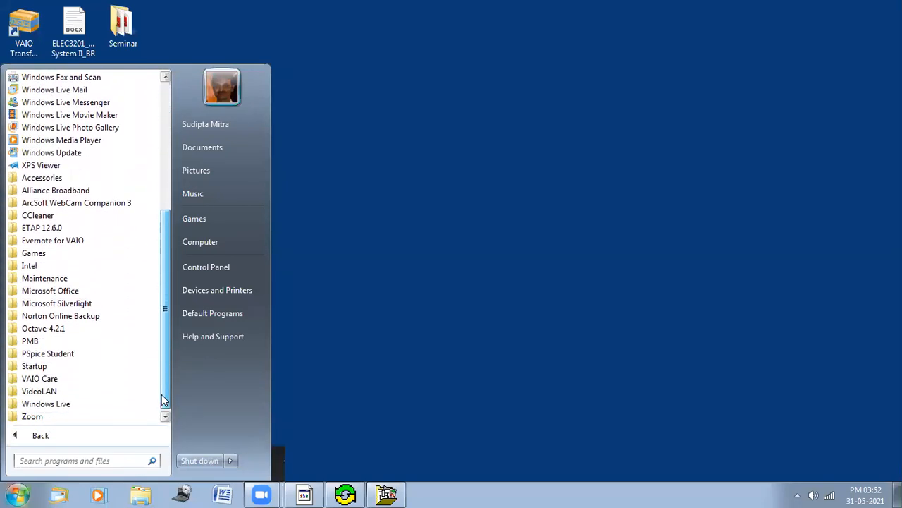
click(39, 354)
drag(167, 325, 163, 362)
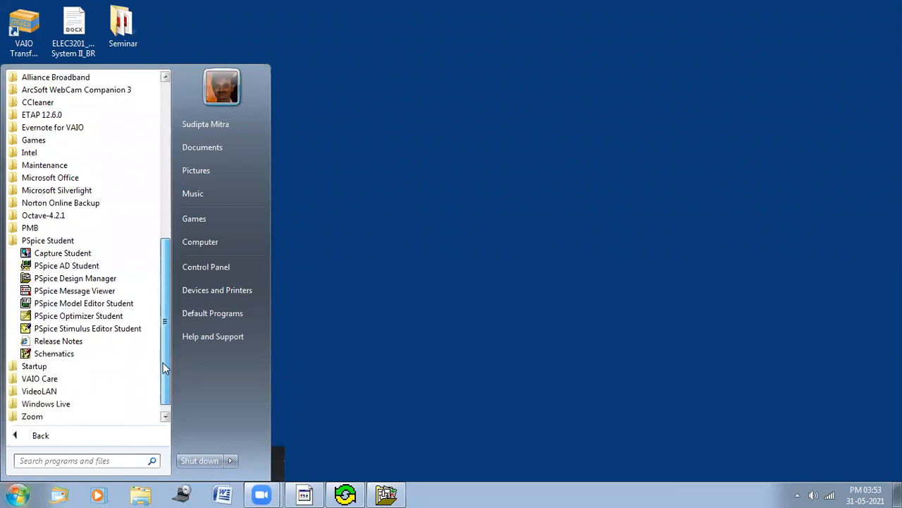
click(63, 356)
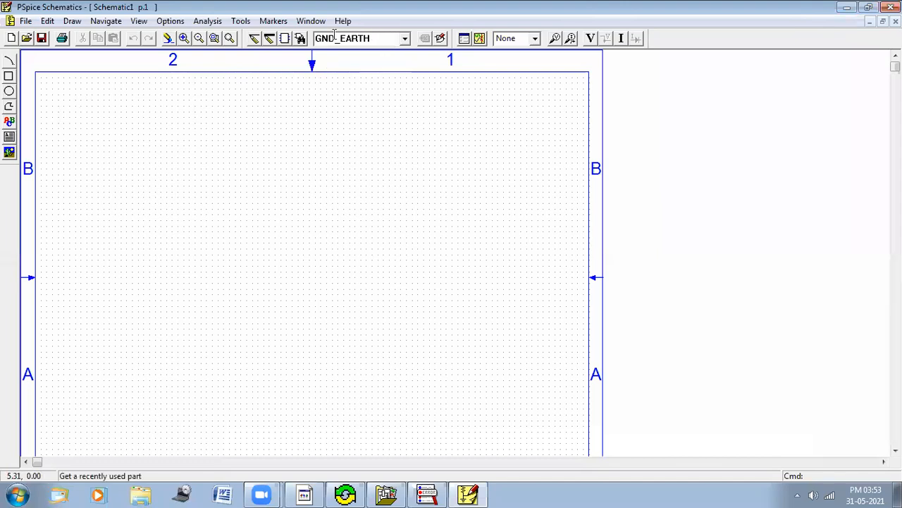
Step: Place a VSIN sine voltage source near the upper-left area of the sheet
click(379, 36)
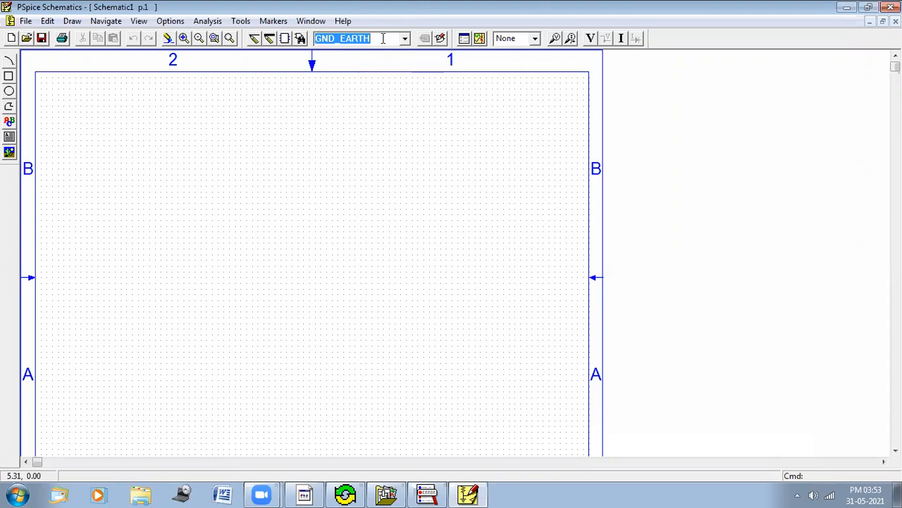
text(V)
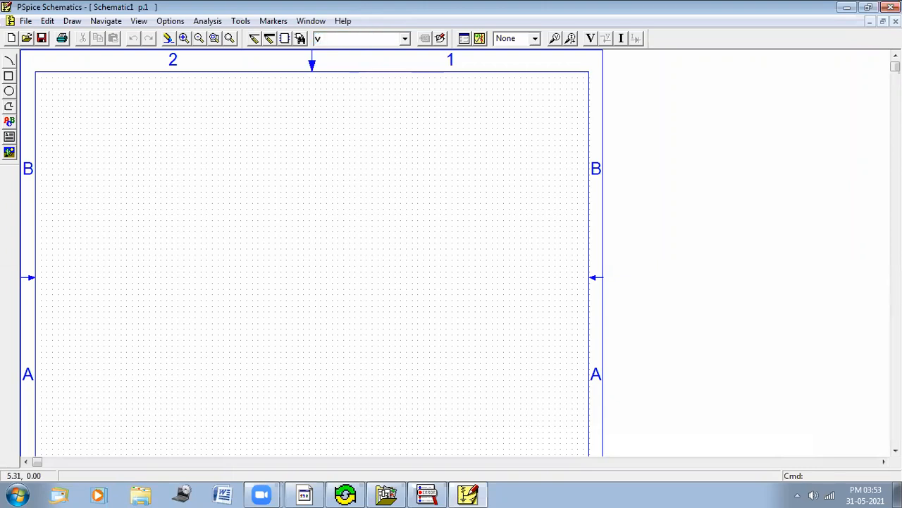
text(sin)
key(Return)
click(110, 130)
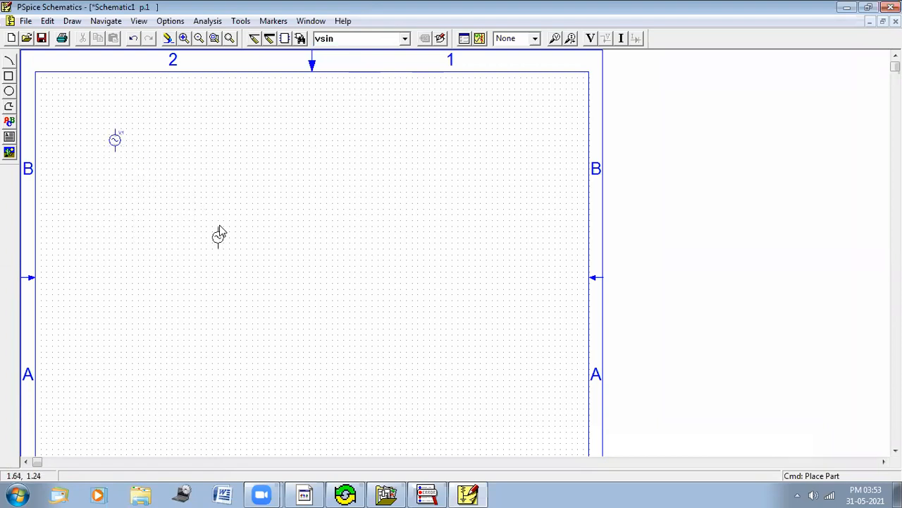
right_click(220, 231)
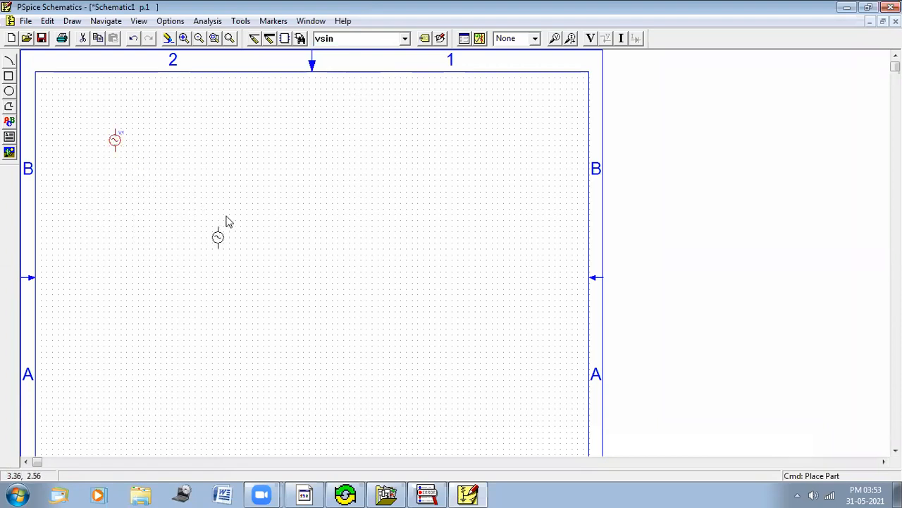
Step: Place a resistor part R to the upper right of the source
click(405, 41)
click(523, 96)
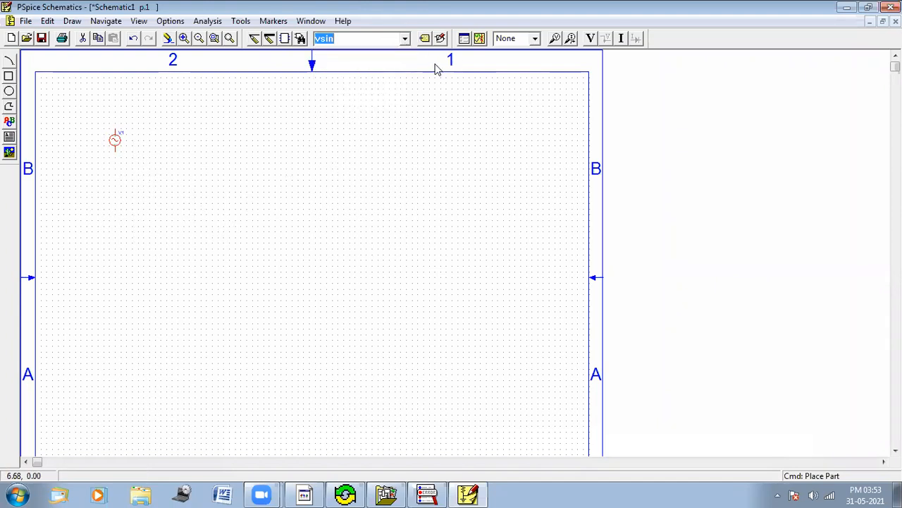
text(r)
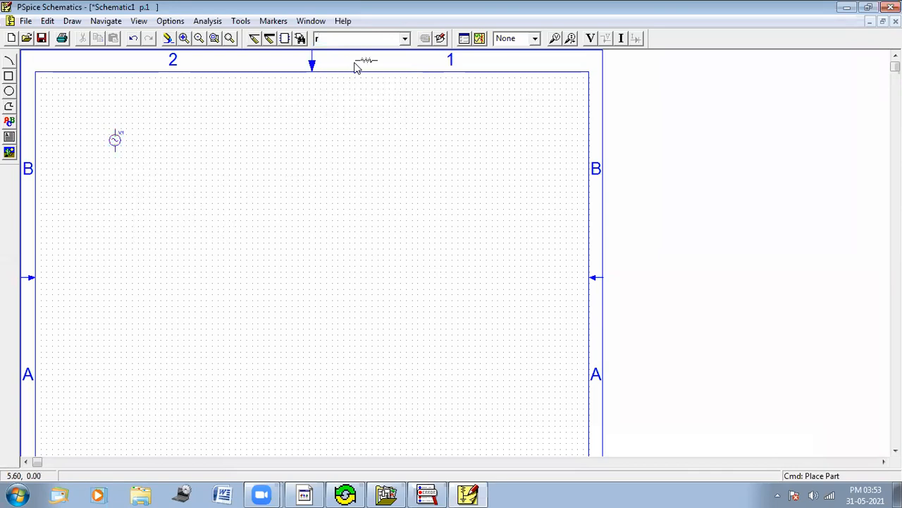
click(248, 87)
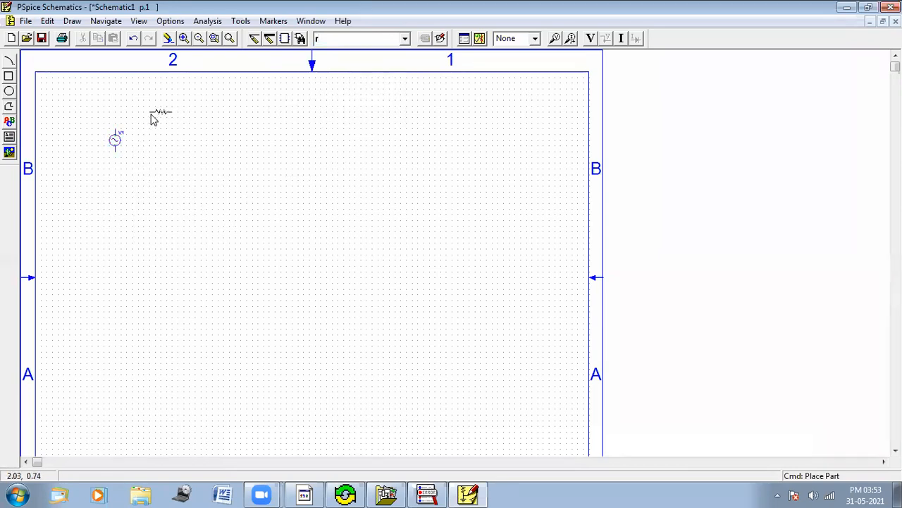
click(154, 118)
right_click(181, 155)
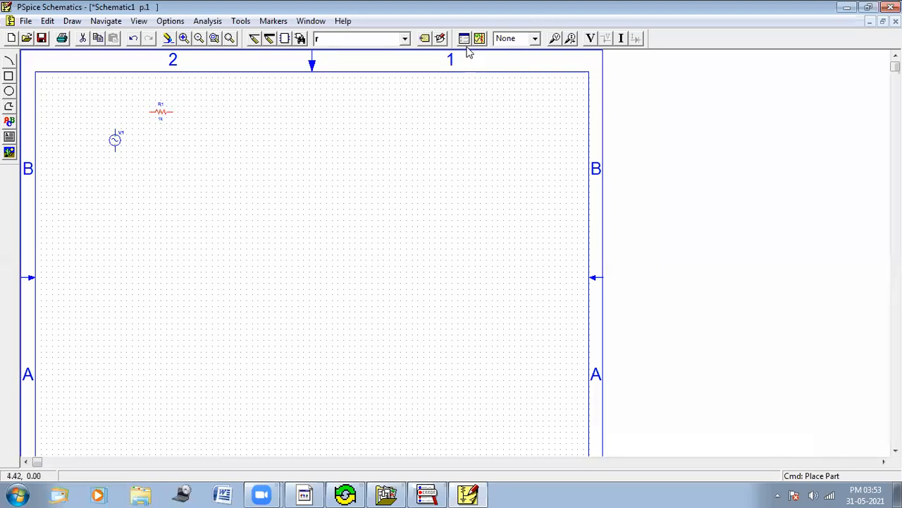
Step: Place an inductor part L to the right of the resistor
click(377, 41)
text(l)
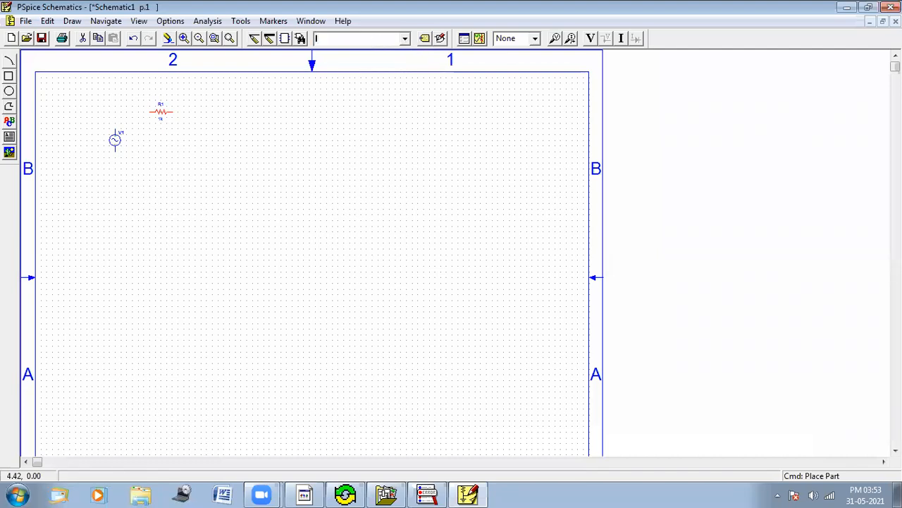
click(377, 43)
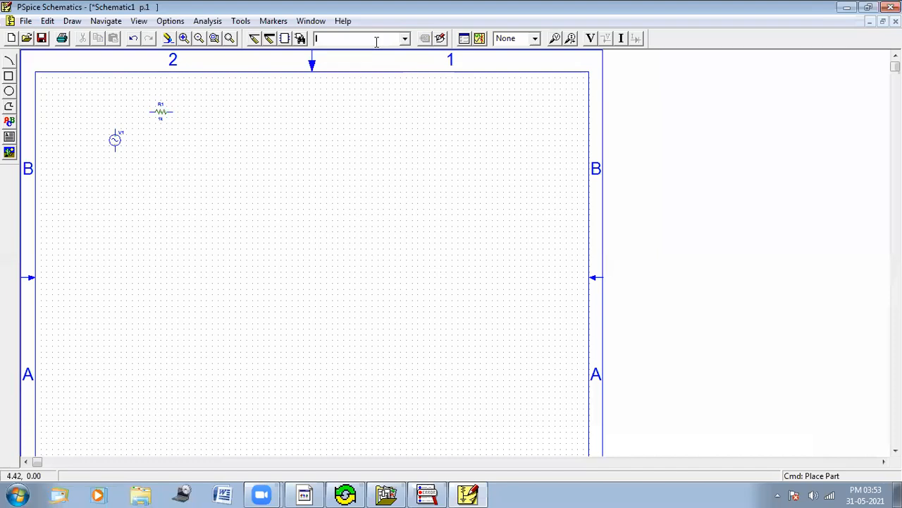
key(Return)
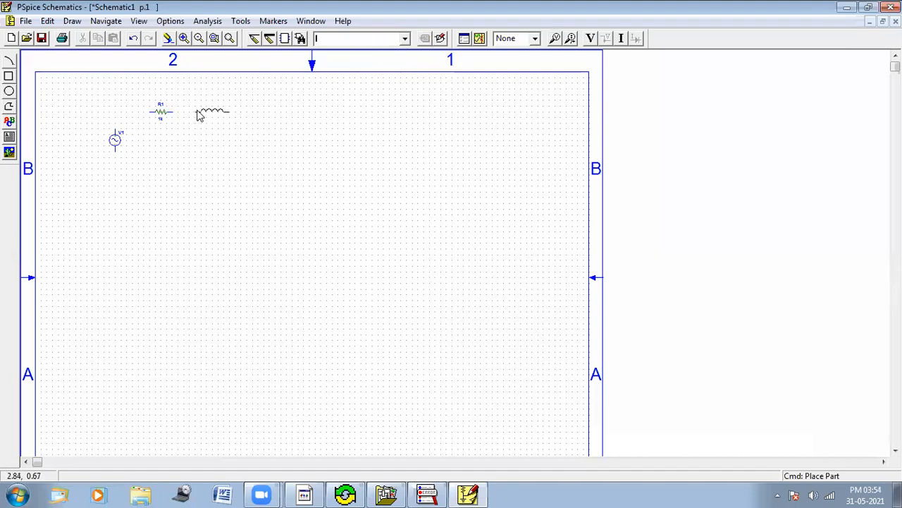
click(199, 115)
right_click(298, 174)
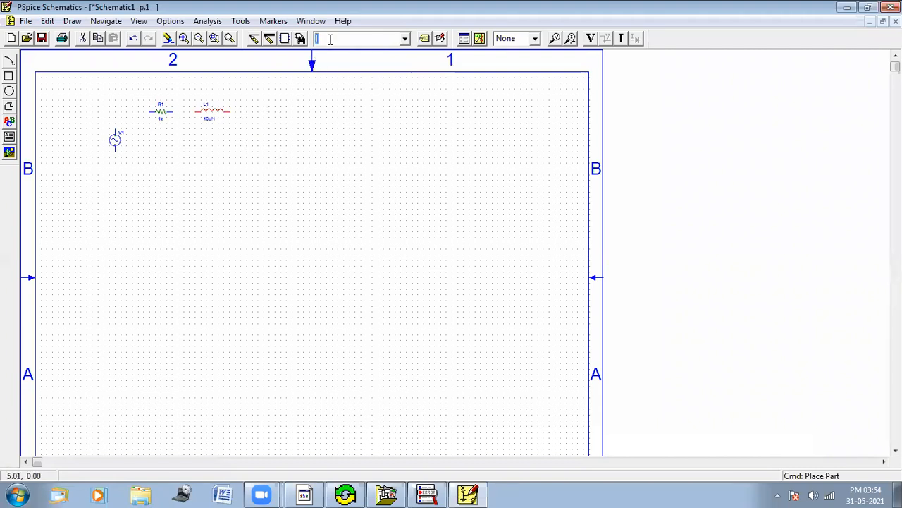
Step: Place a capacitor part C to the right of the inductor
text(c)
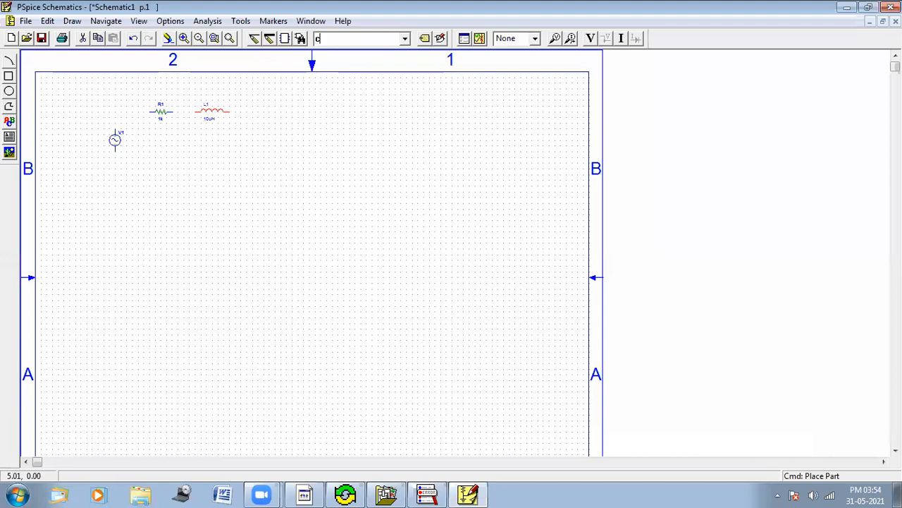
key(Return)
click(261, 114)
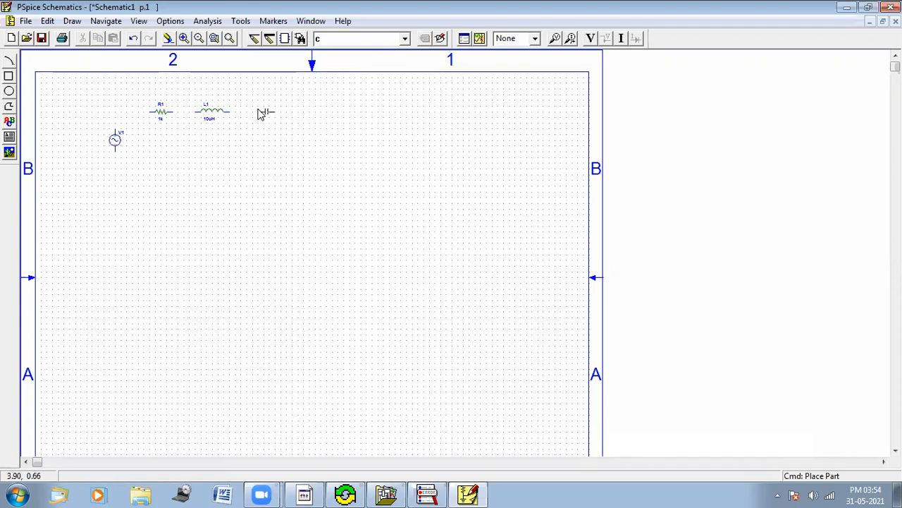
right_click(319, 134)
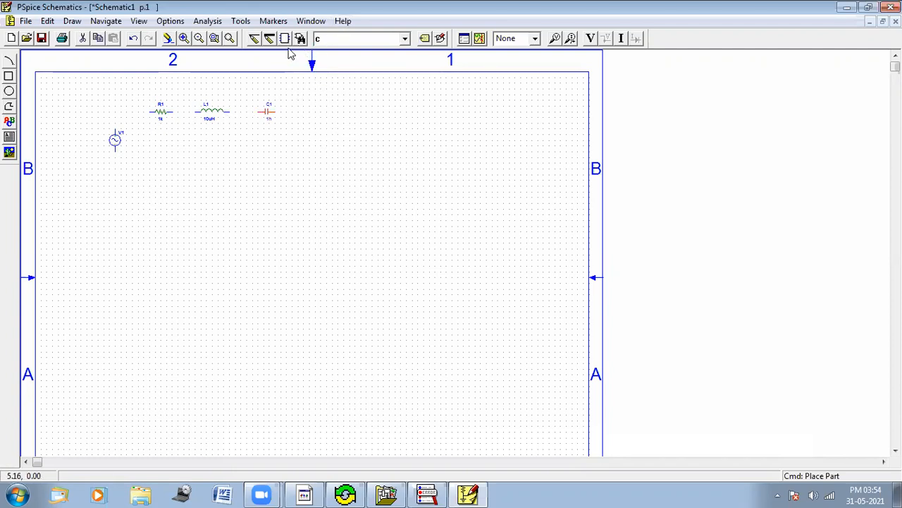
Step: Place a GND_EARTH ground symbol below the inductor
click(332, 39)
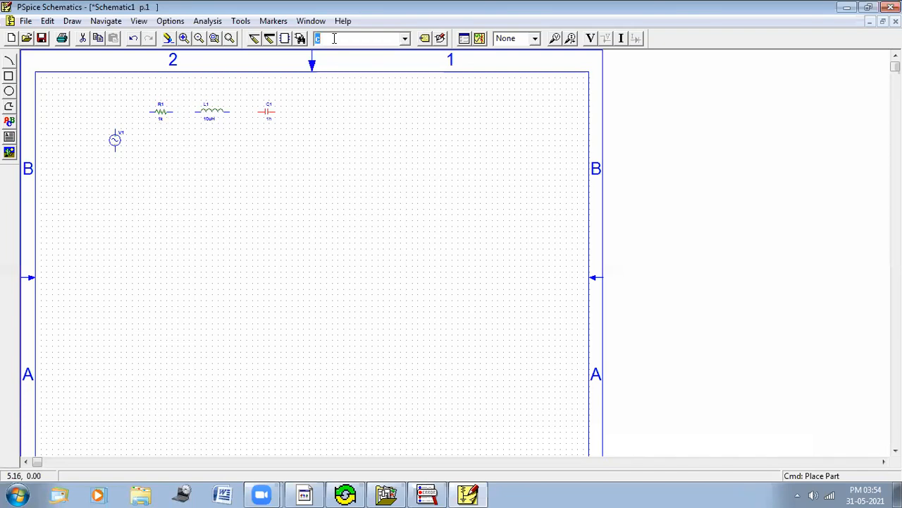
text(gnd)
click(405, 38)
click(384, 75)
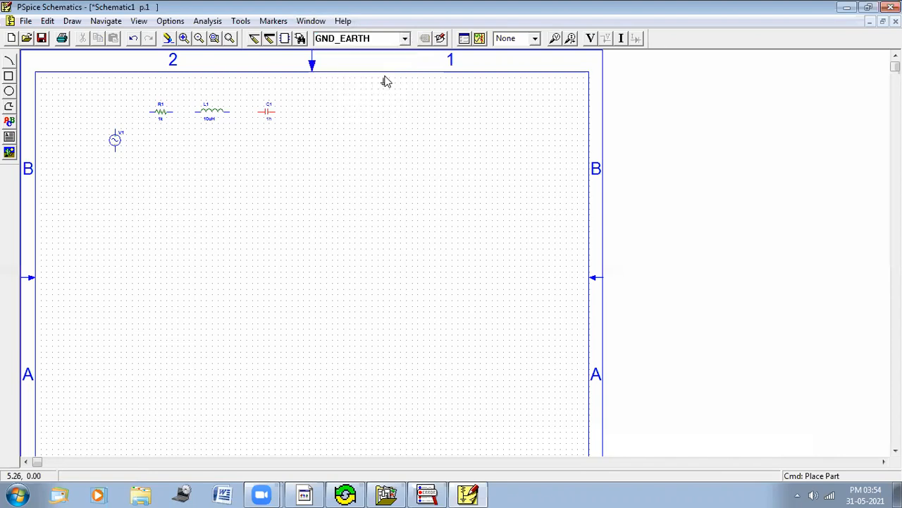
click(206, 172)
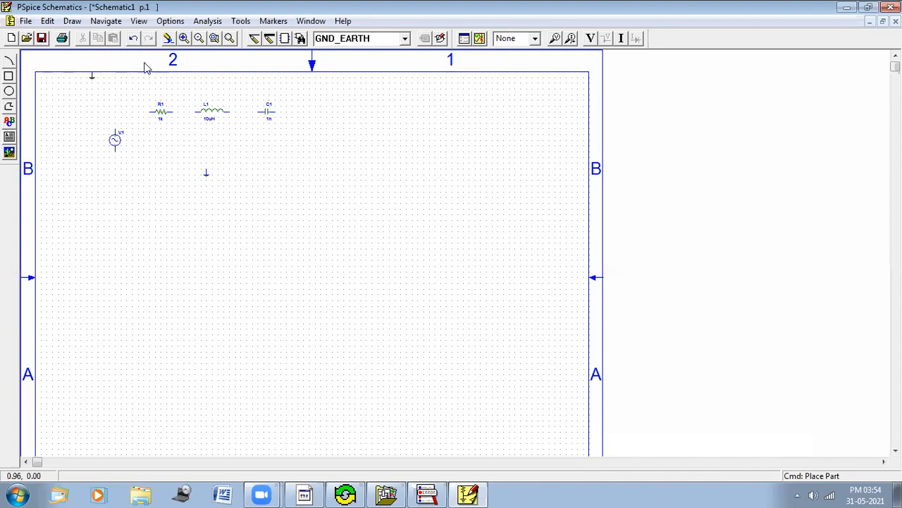
right_click(284, 179)
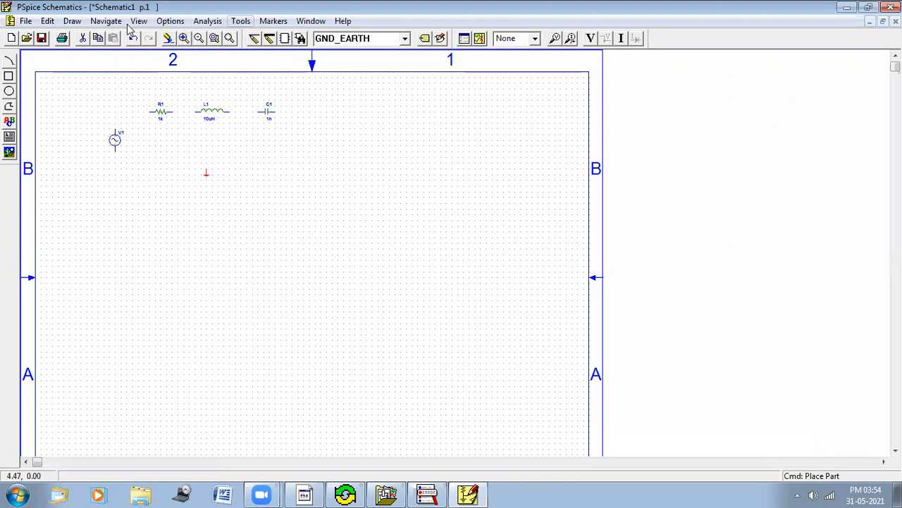
Step: Select all placed parts and move them slightly up and to the left
click(183, 38)
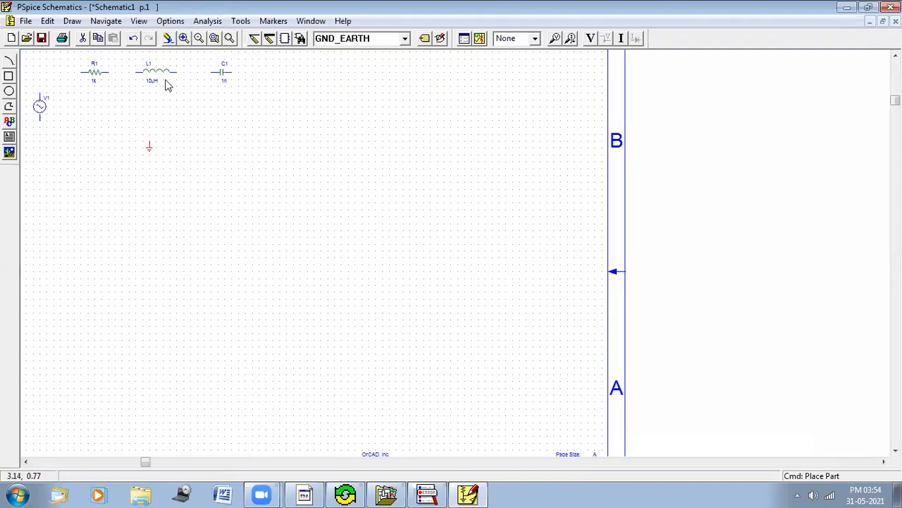
drag(275, 191, 31, 54)
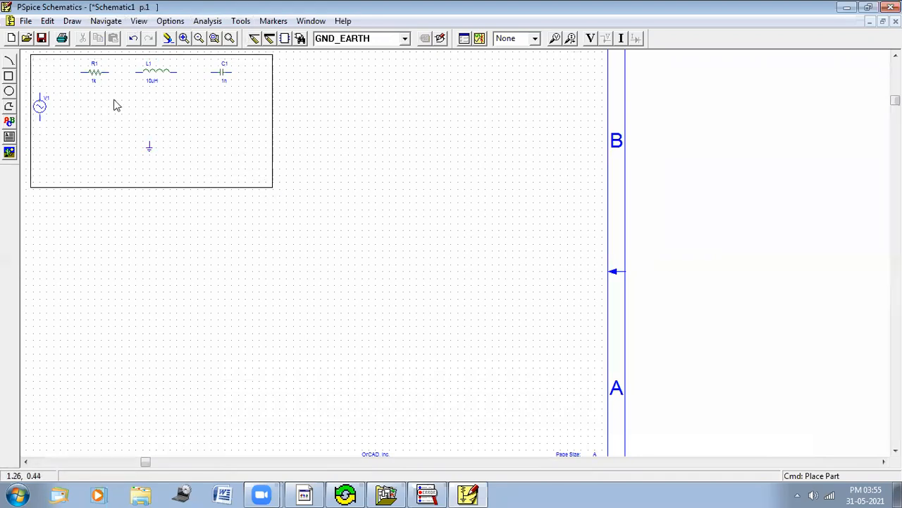
drag(114, 100, 106, 94)
click(407, 225)
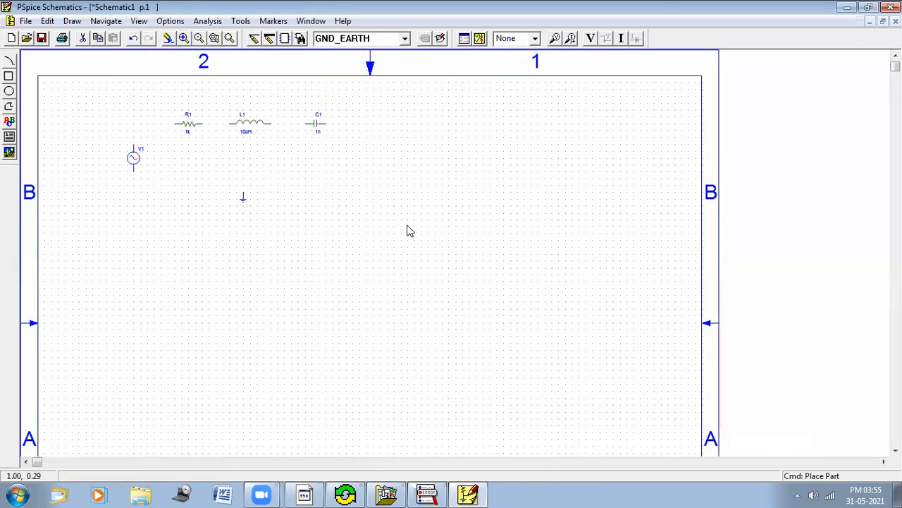
click(183, 39)
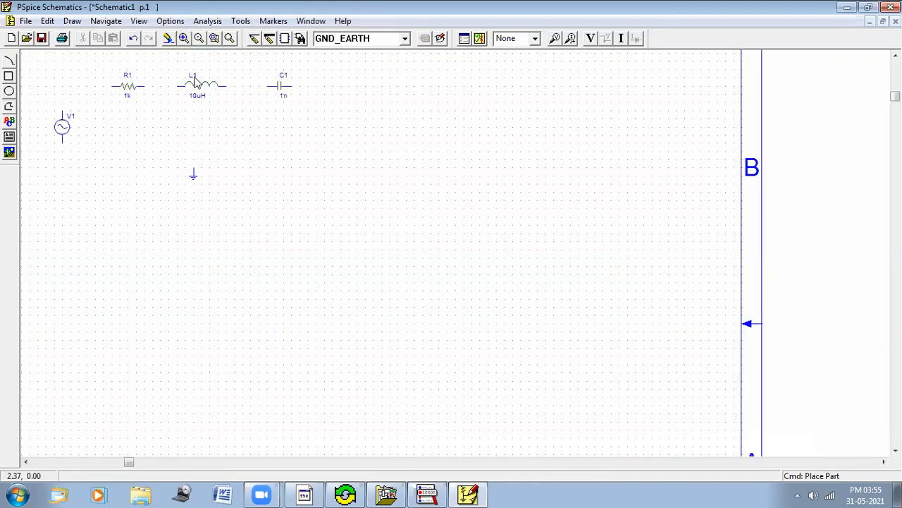
drag(342, 201, 98, 94)
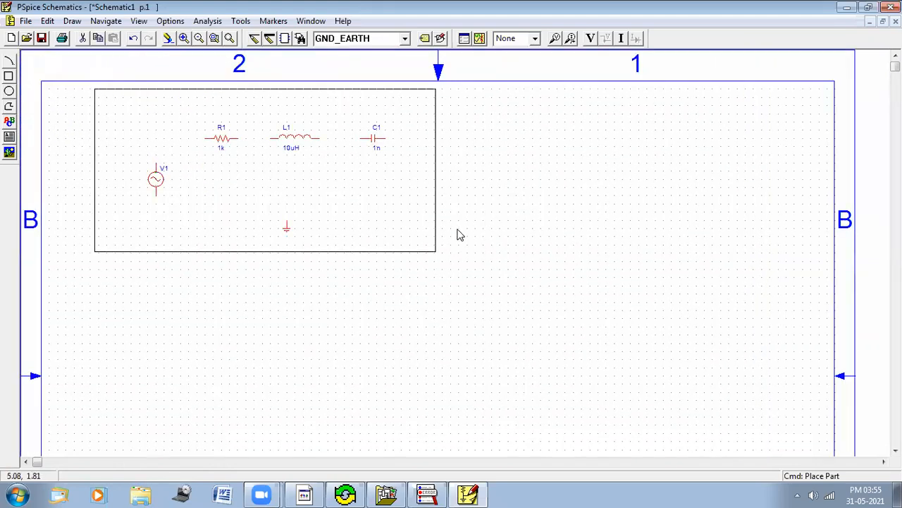
click(183, 38)
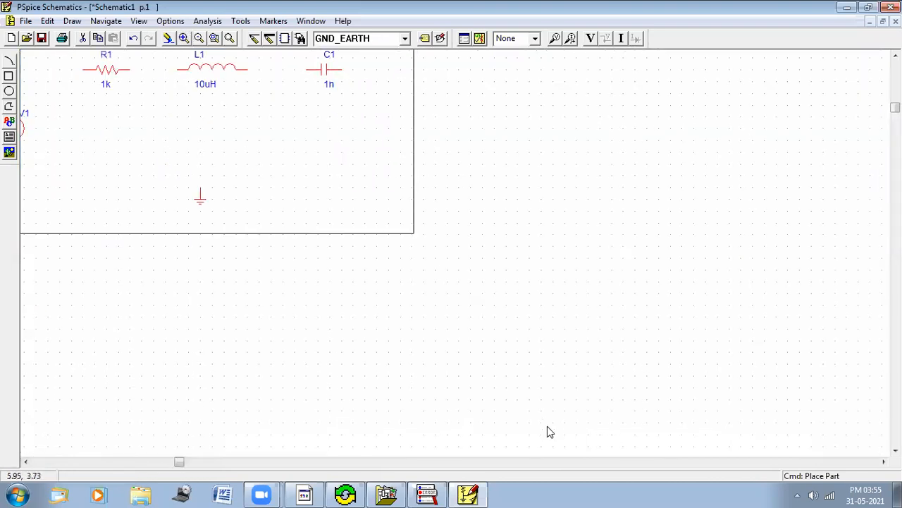
scroll(270, 353, up, 2)
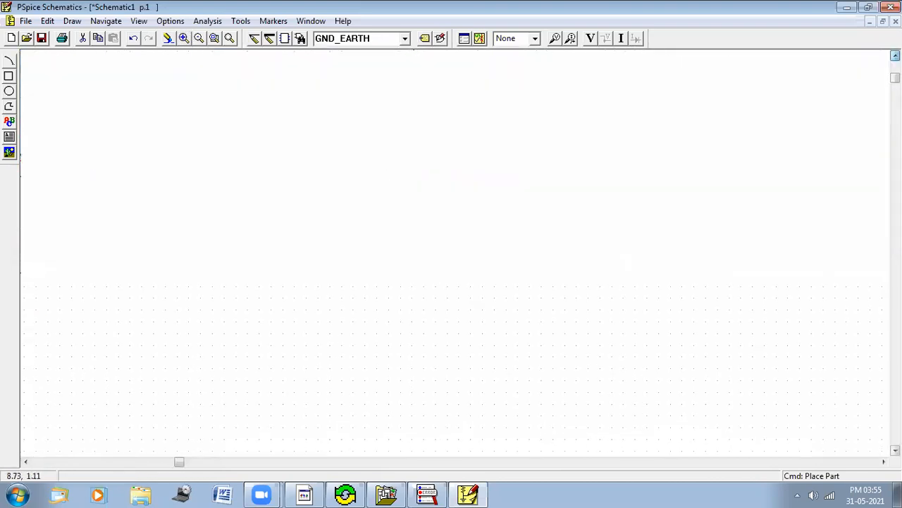
click(40, 462)
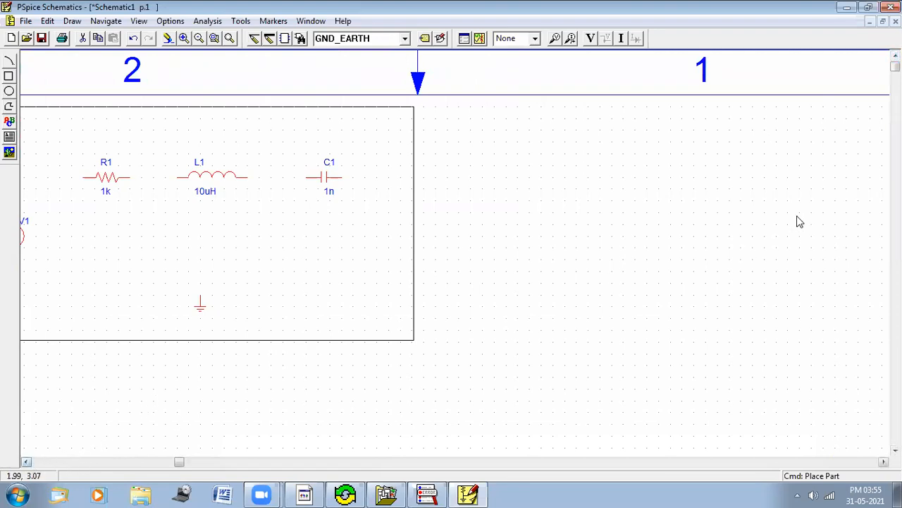
click(797, 216)
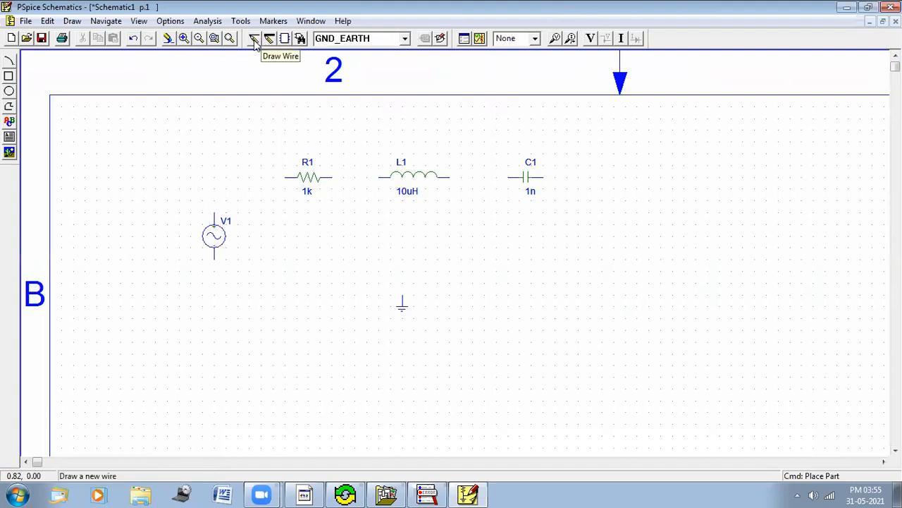
click(255, 44)
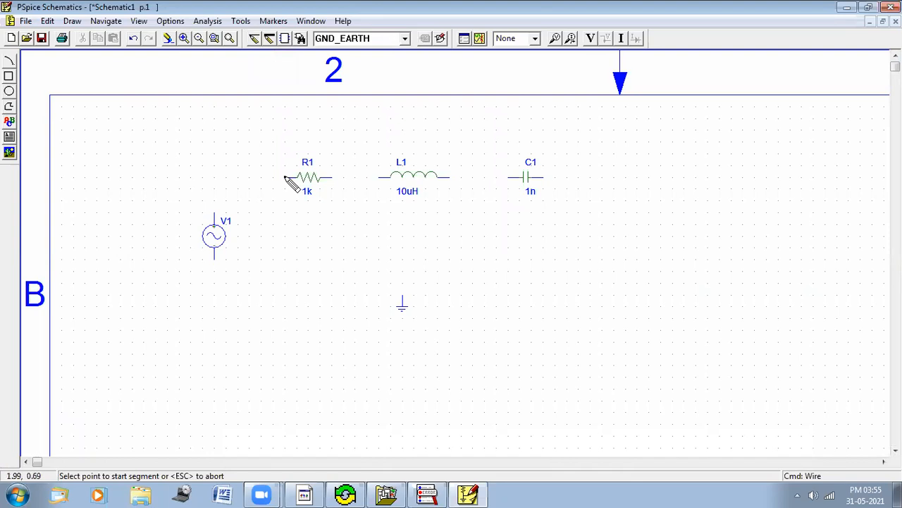
click(214, 211)
double_click(215, 213)
key(Escape)
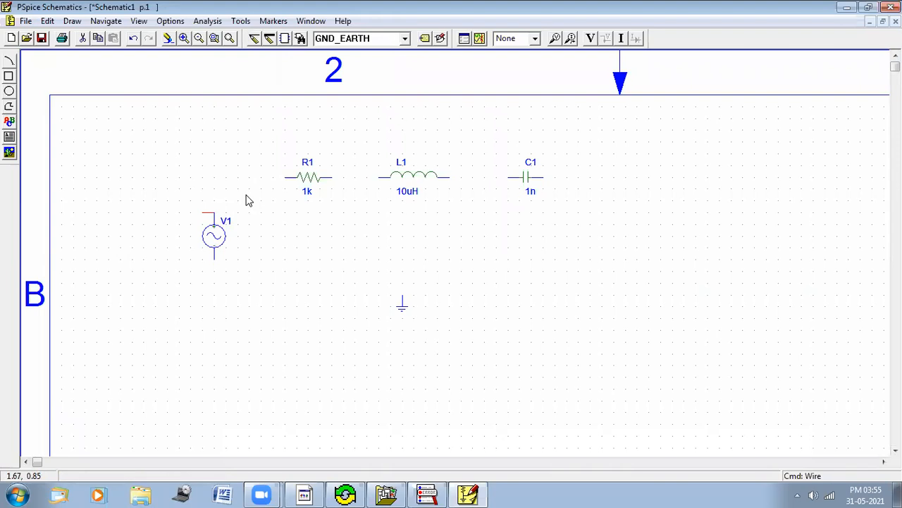
key(Delete)
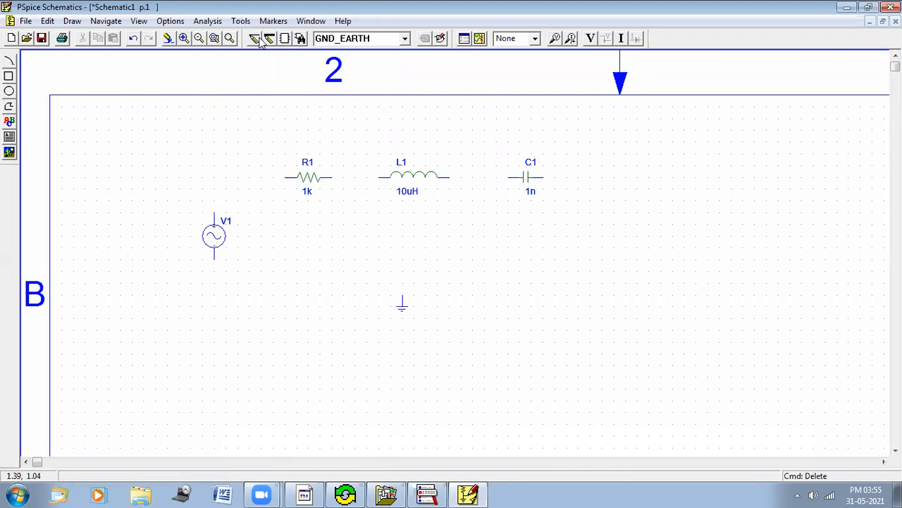
Step: Wire the source, resistor, inductor and capacitor in series, closing the loop from the source's lower terminal to the capacitor
click(255, 39)
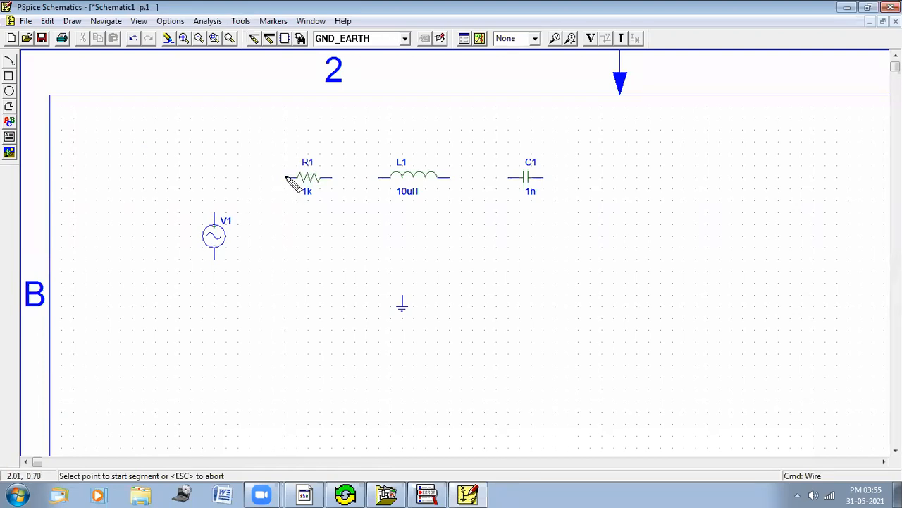
click(215, 213)
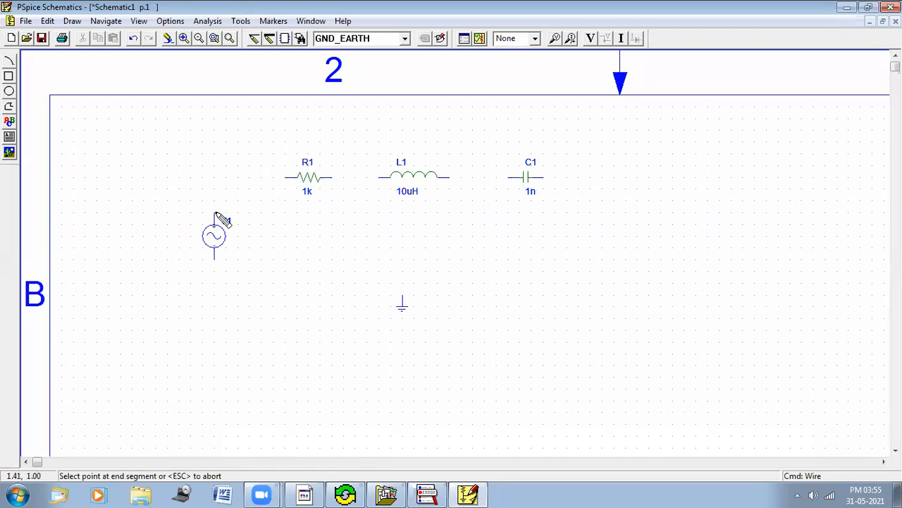
click(328, 179)
click(381, 181)
click(381, 181)
click(449, 177)
click(515, 178)
click(216, 261)
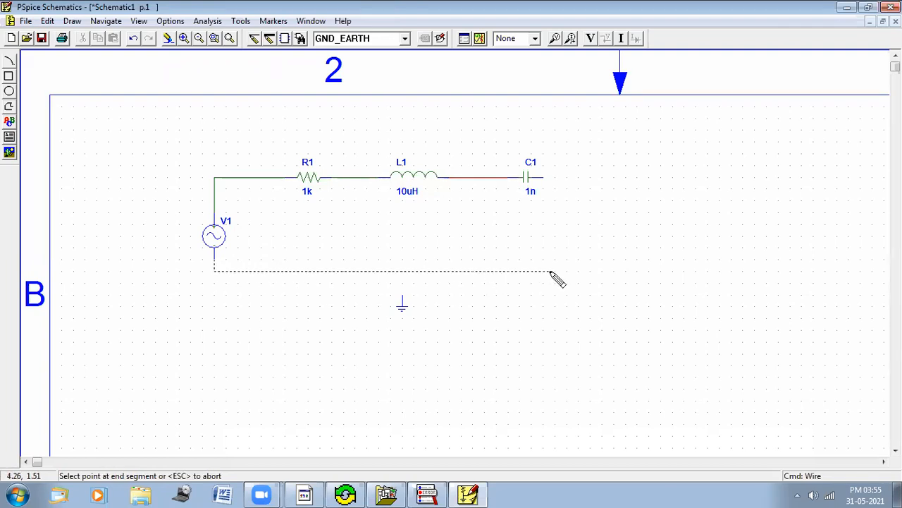
click(544, 178)
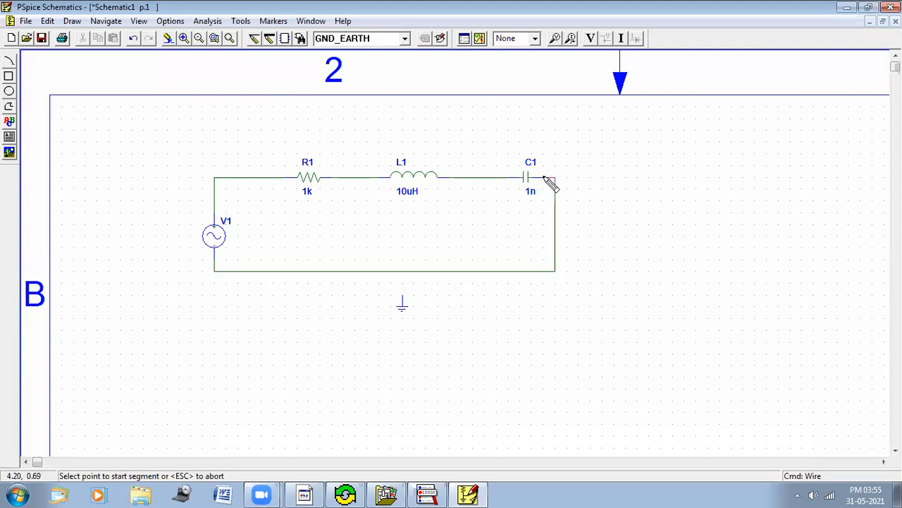
right_click(544, 177)
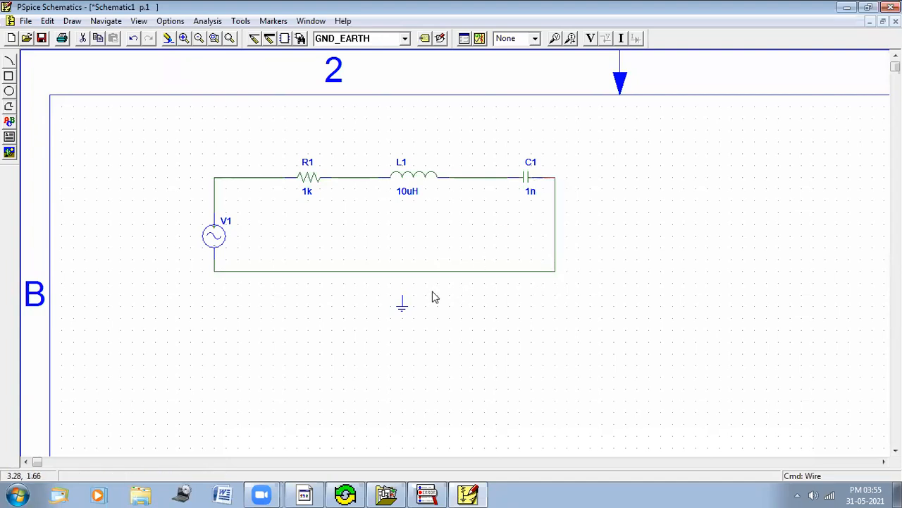
Step: Move the ground symbol up so it connects to the bottom wire of the loop
click(403, 304)
drag(403, 302, 389, 272)
click(451, 344)
Step: Open the sine source's attributes and set DC to 0, AC to 230 and VOFF to 0
double_click(215, 240)
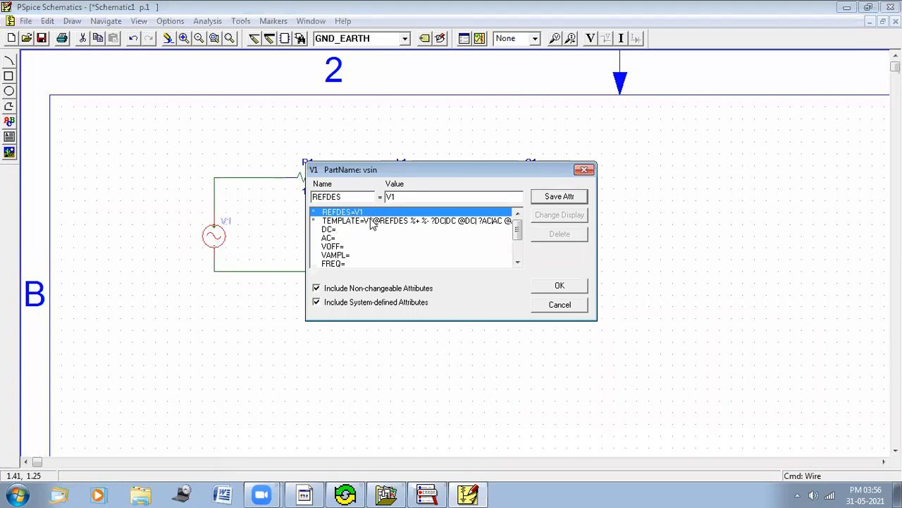
click(346, 231)
double_click(347, 232)
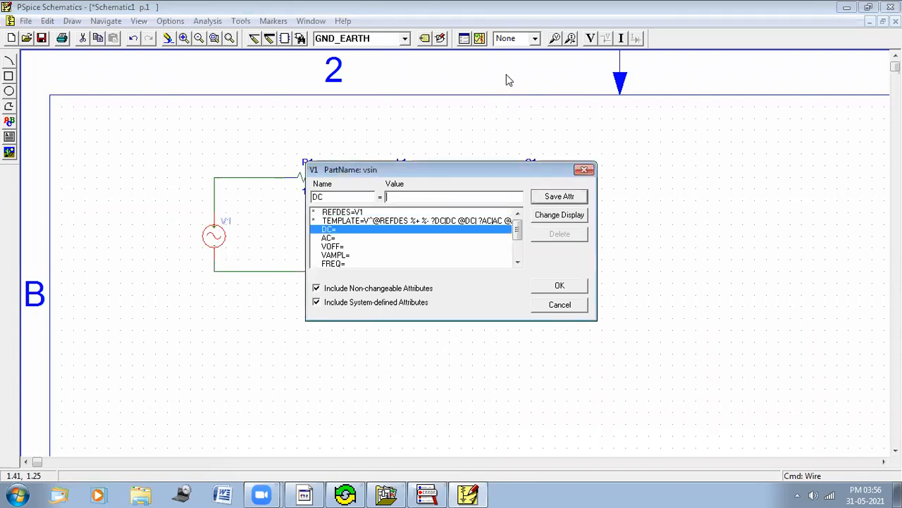
text(0)
click(557, 198)
click(343, 238)
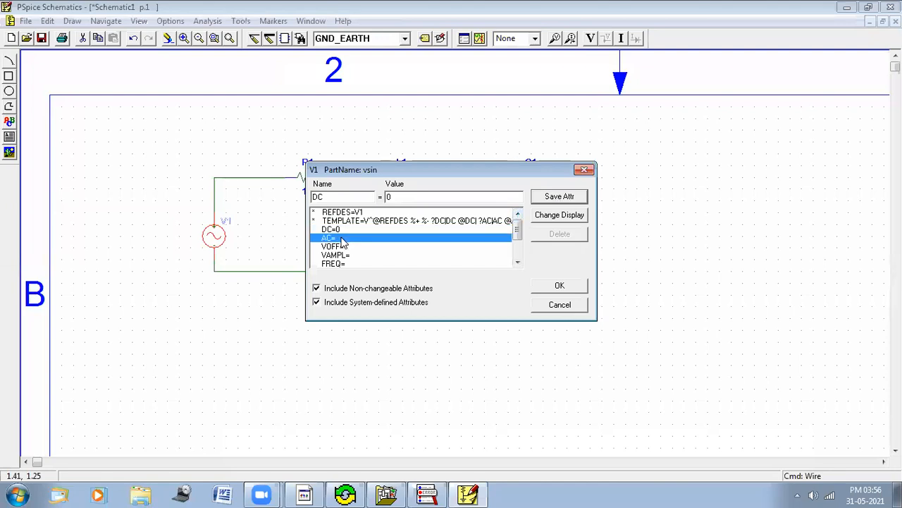
text(230)
click(342, 248)
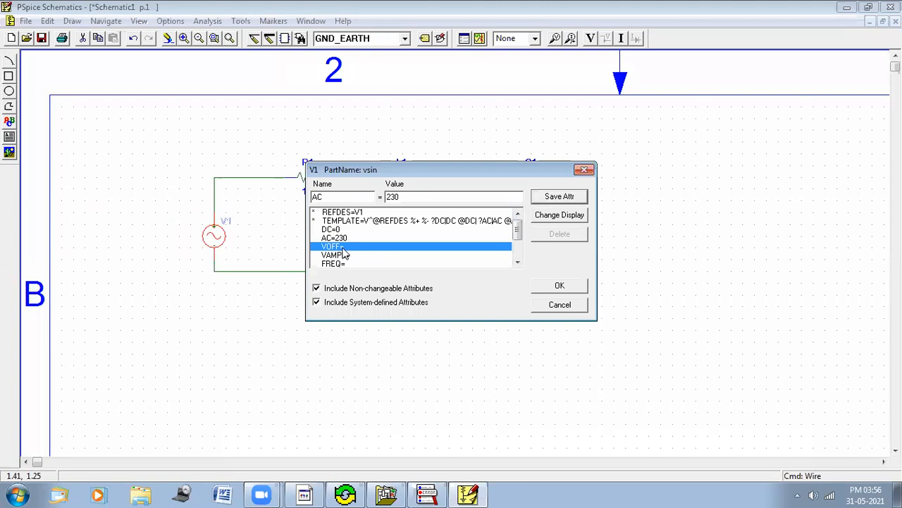
text(0)
click(559, 197)
Step: Set the sine source's VAMPL to 230 and FREQ to 50, then confirm the attributes
click(356, 257)
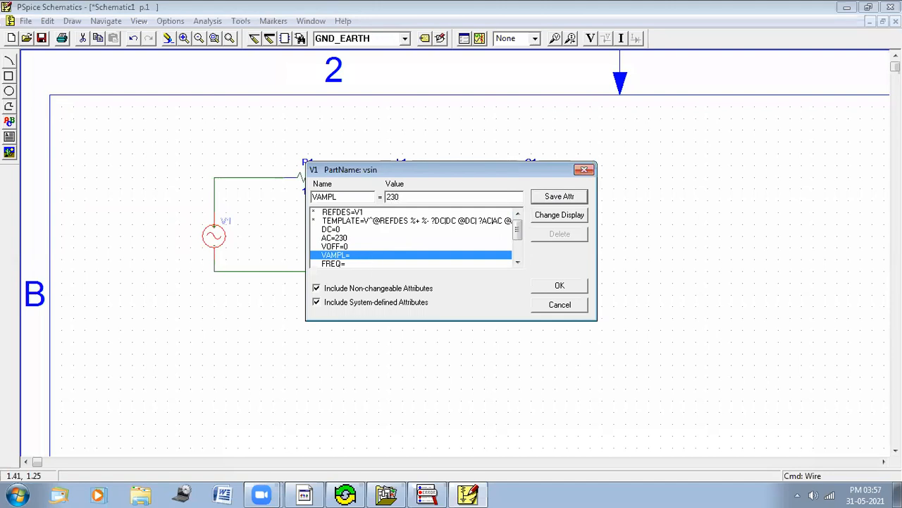
click(559, 197)
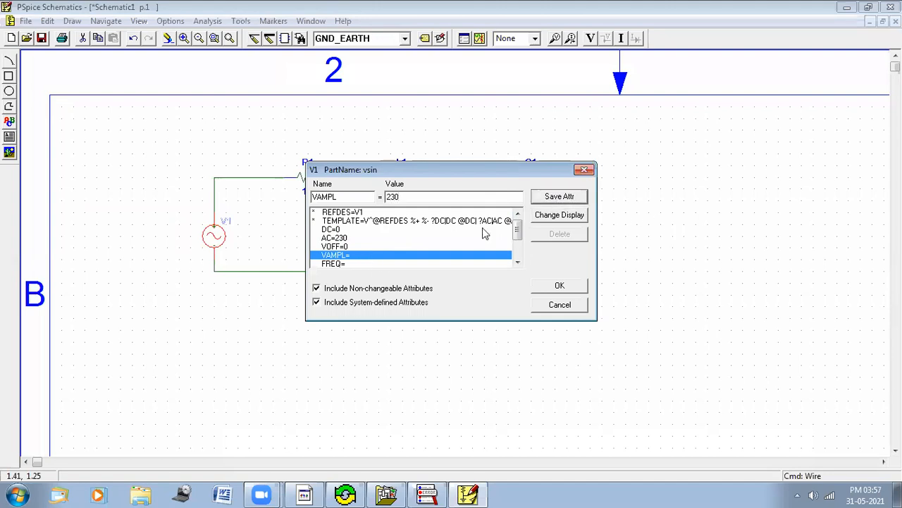
click(517, 262)
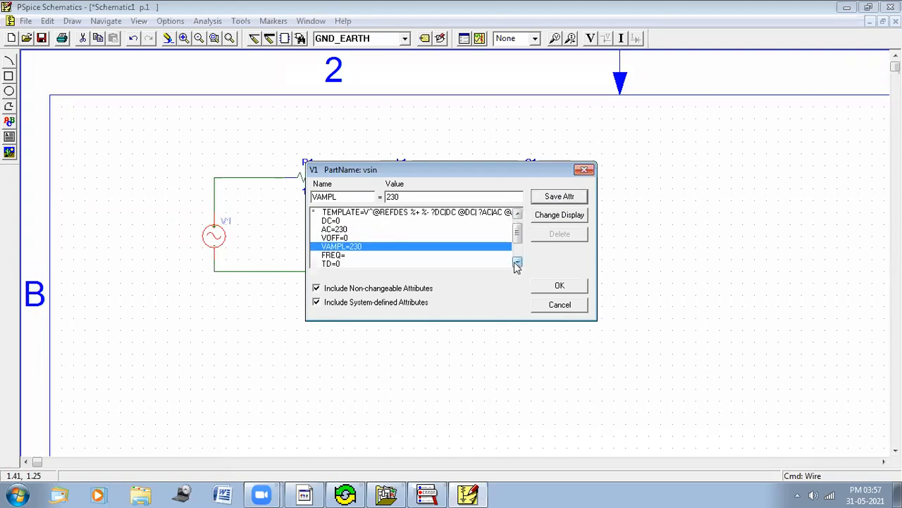
click(340, 256)
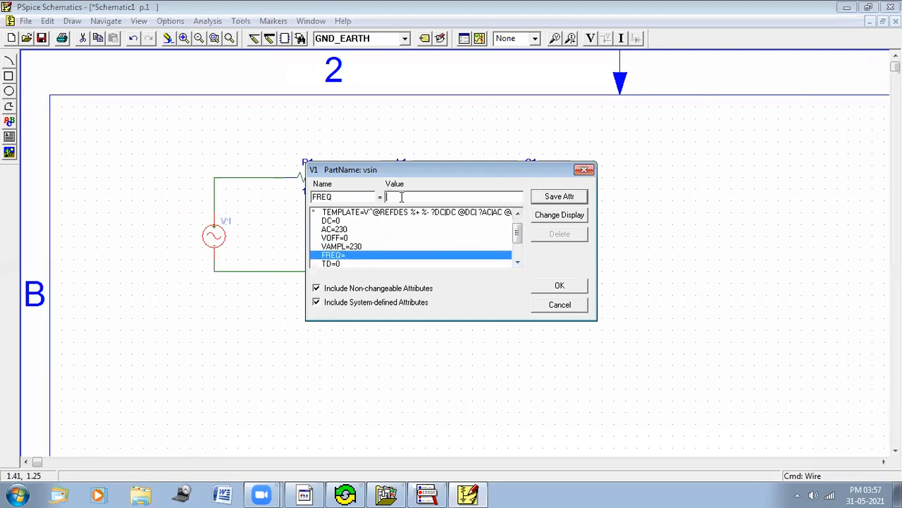
text(50)
click(573, 200)
click(518, 263)
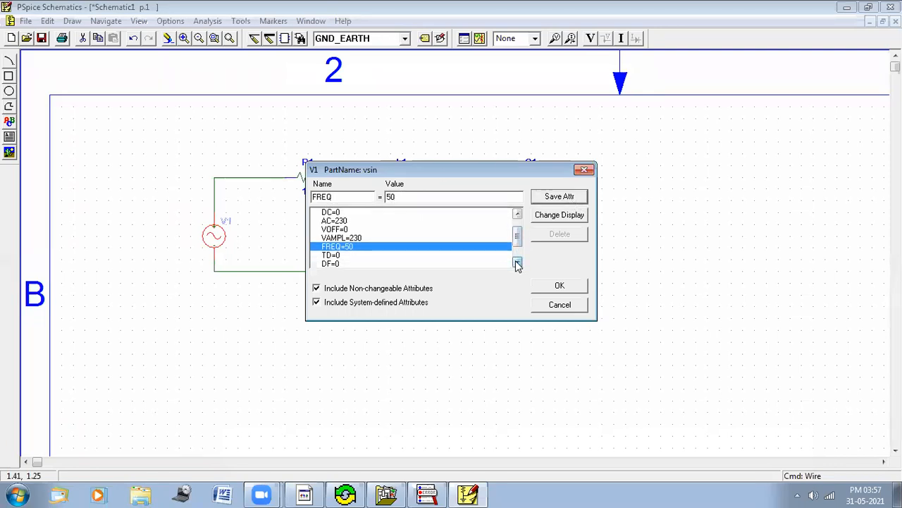
click(518, 262)
click(518, 262)
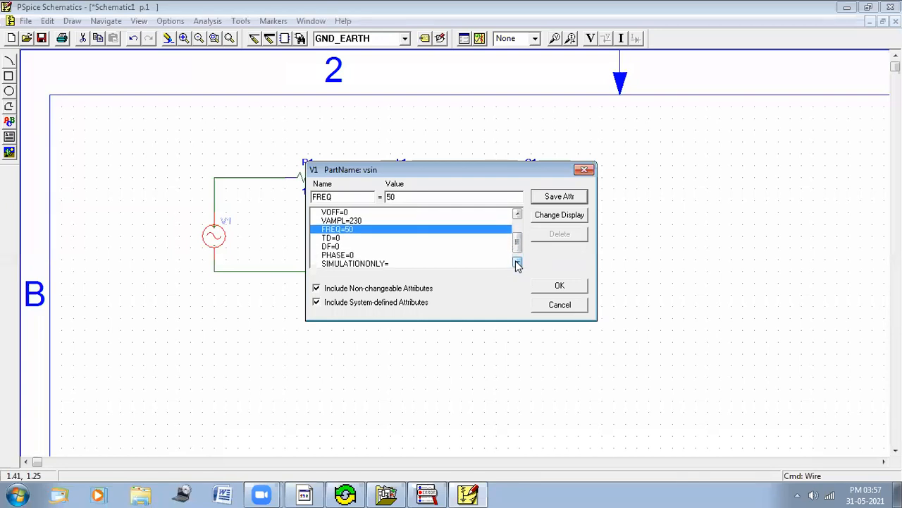
click(517, 263)
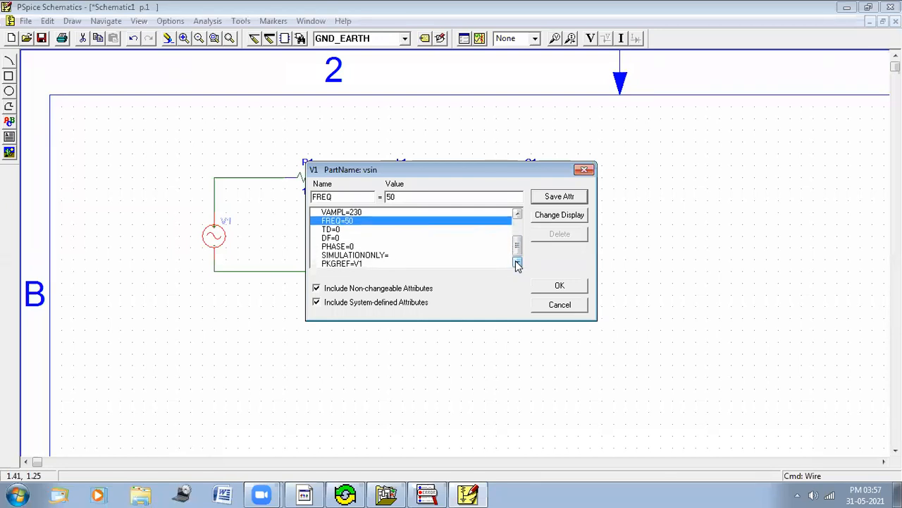
click(561, 285)
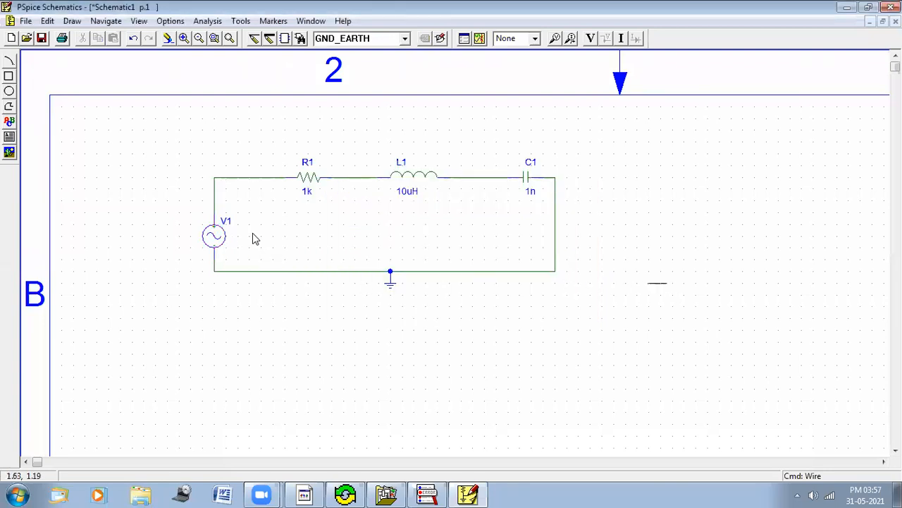
double_click(308, 196)
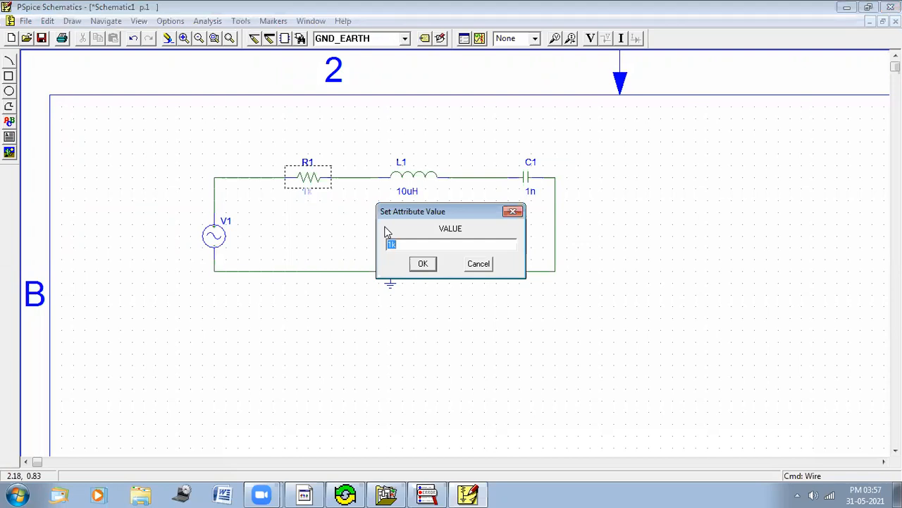
text(4)
click(483, 265)
Step: Open the sine source's attributes to review them and close the dialog
click(217, 243)
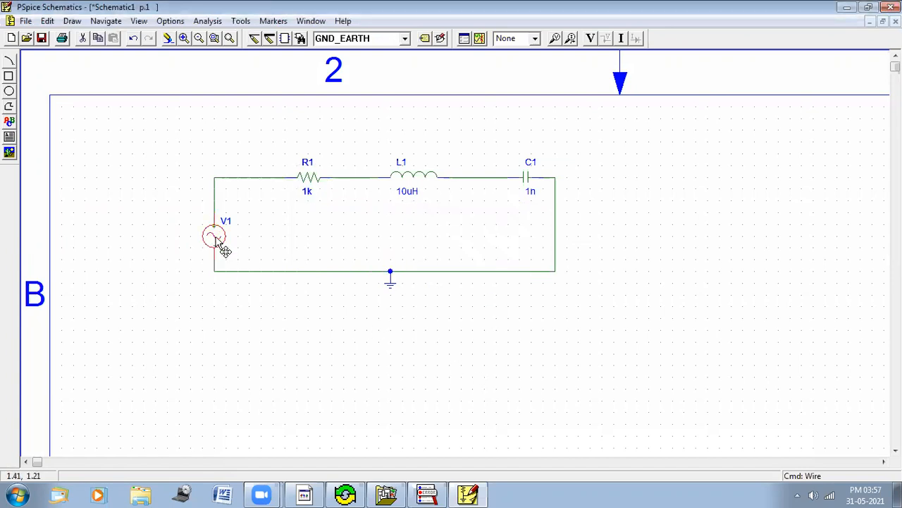
double_click(217, 240)
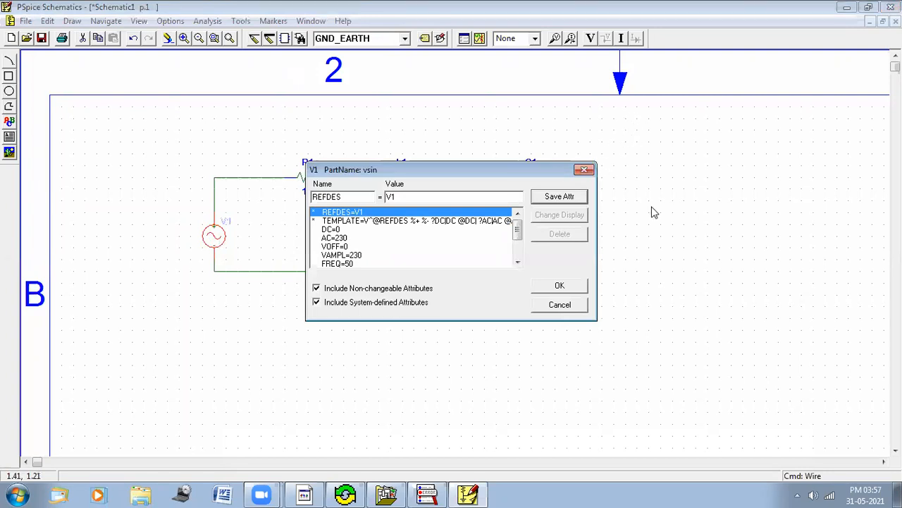
key(Escape)
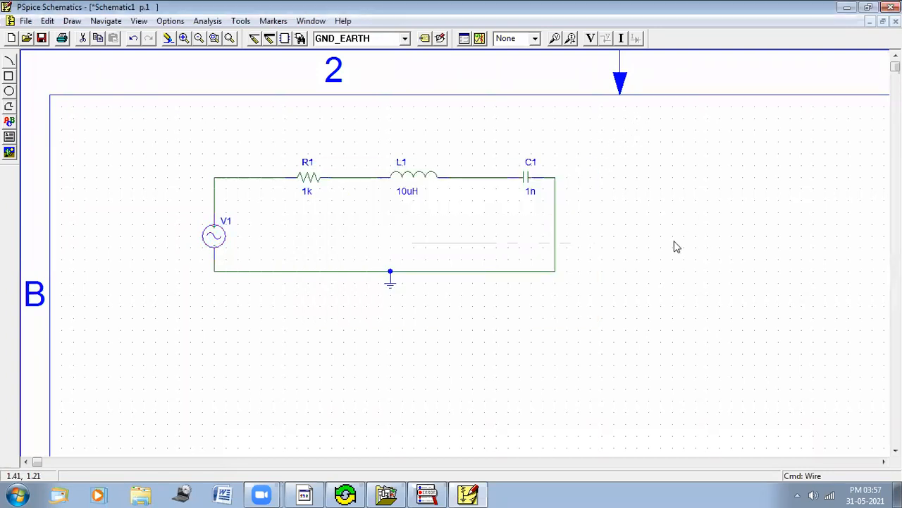
Step: Set the resistor's value to 400
click(306, 197)
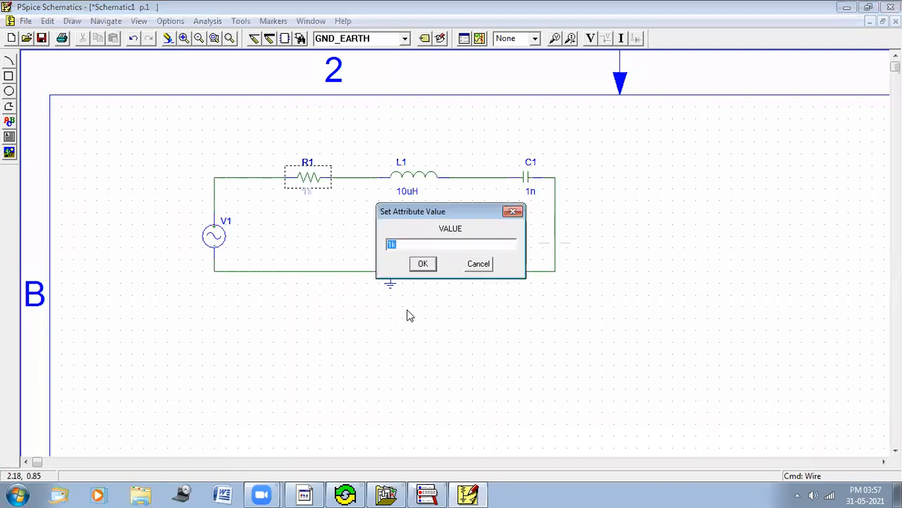
text(400)
key(Return)
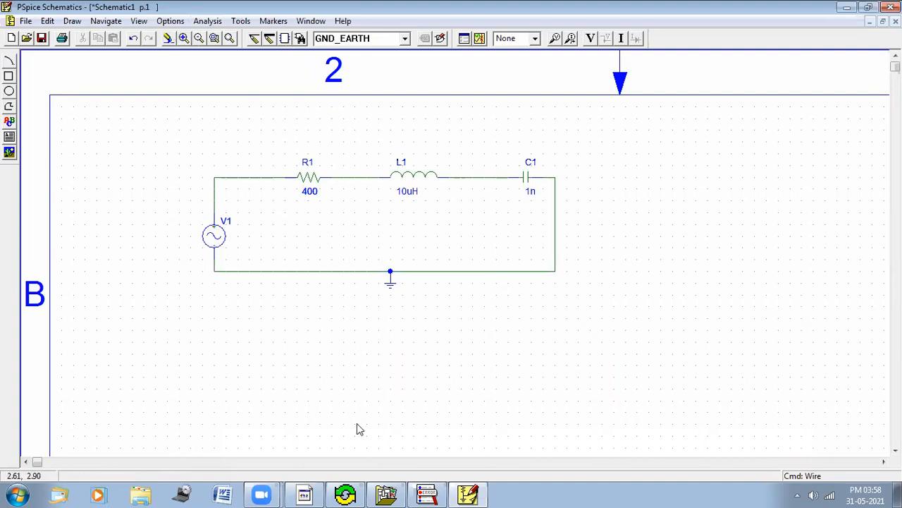
mouse_move(287, 151)
mouse_down()
mouse_move(310, 143)
mouse_move(327, 203)
mouse_move(291, 161)
mouse_move(297, 146)
mouse_up()
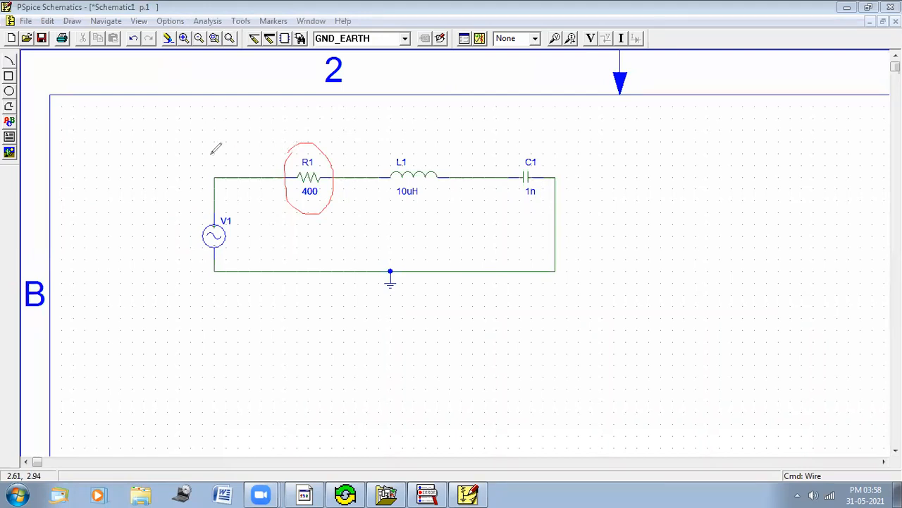
mouse_move(323, 159)
mouse_down()
mouse_move(343, 147)
mouse_move(337, 157)
mouse_up()
drag(393, 208, 436, 197)
mouse_move(389, 161)
mouse_down()
mouse_move(421, 157)
mouse_move(444, 178)
mouse_move(397, 206)
mouse_up()
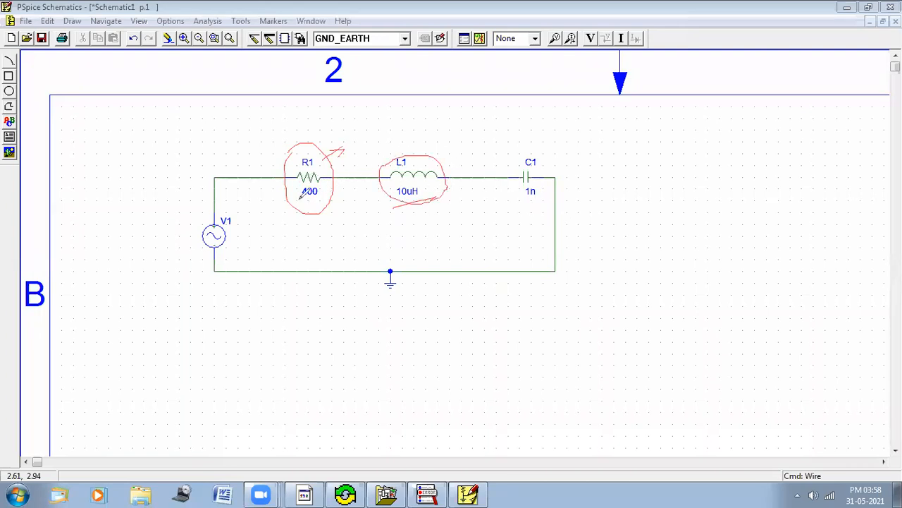
mouse_move(300, 200)
mouse_down()
mouse_move(320, 200)
mouse_move(320, 186)
mouse_move(296, 185)
mouse_move(300, 196)
mouse_up()
click(617, 46)
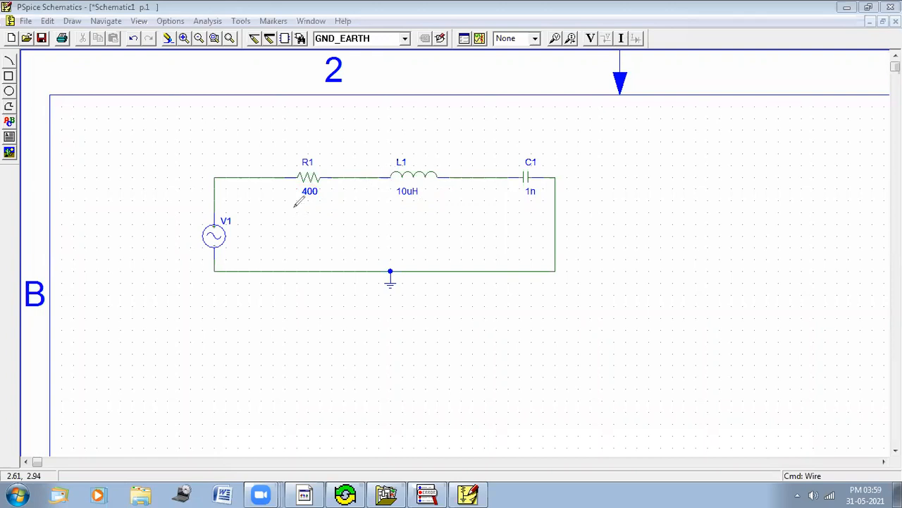
mouse_move(289, 154)
mouse_down()
mouse_move(326, 160)
mouse_move(311, 206)
mouse_move(289, 197)
mouse_move(289, 154)
mouse_up()
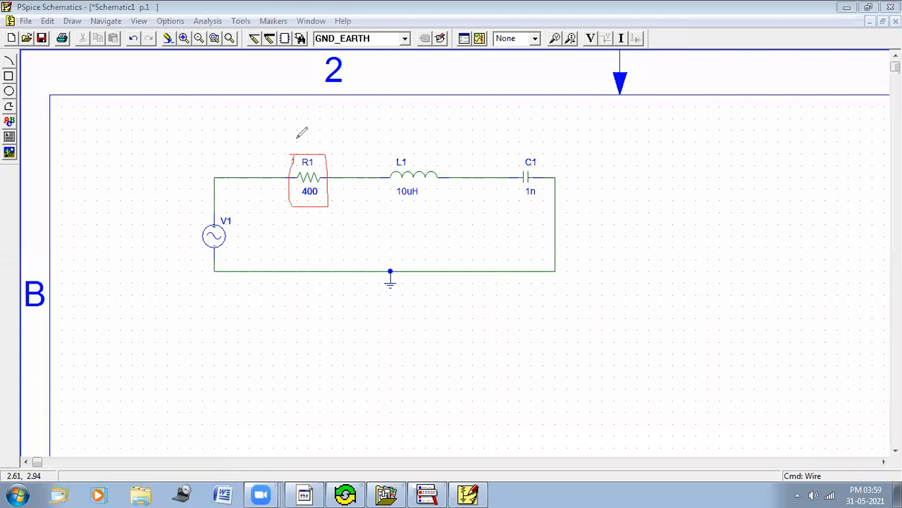
drag(257, 141, 293, 141)
mouse_move(392, 185)
mouse_down()
mouse_move(426, 184)
mouse_move(428, 202)
mouse_move(388, 204)
mouse_move(389, 185)
mouse_up()
mouse_move(525, 203)
mouse_down()
mouse_move(543, 199)
mouse_move(522, 185)
mouse_move(519, 207)
mouse_up()
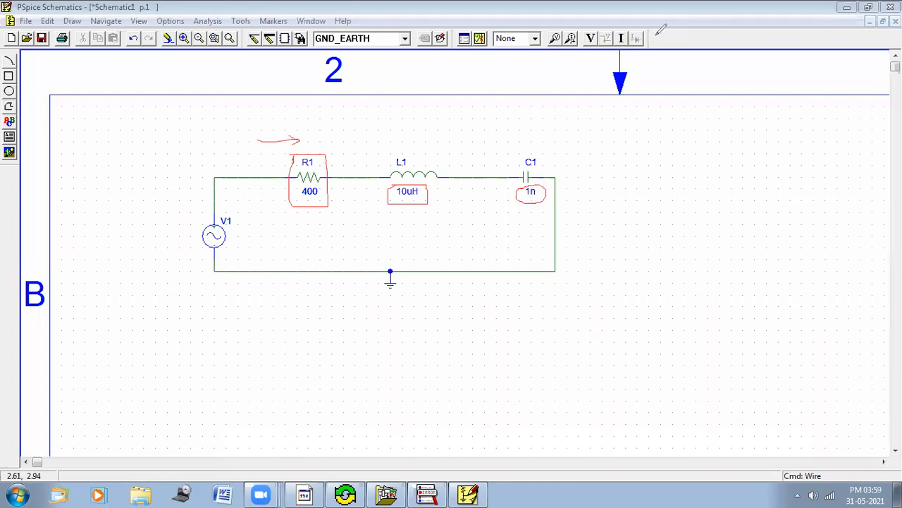
click(657, 34)
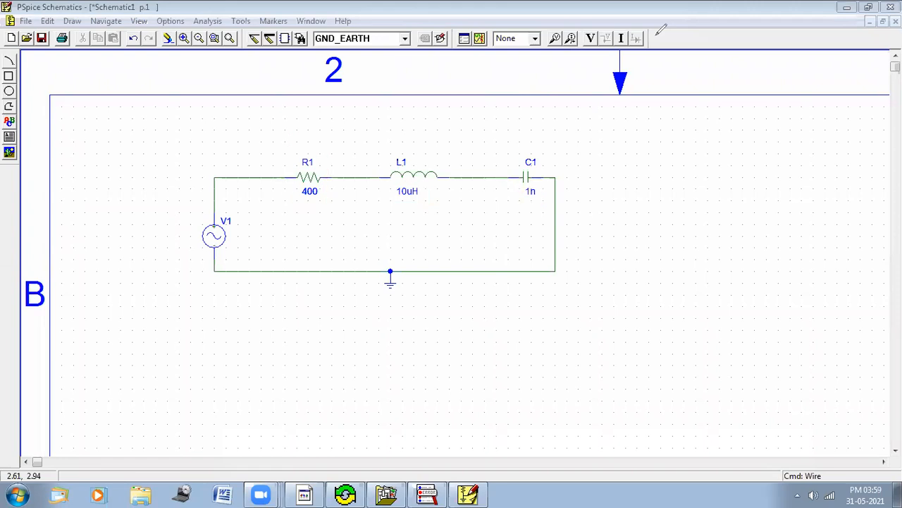
Step: Place voltage markers on the node between the resistor and inductor and on the node before the capacitor
click(556, 39)
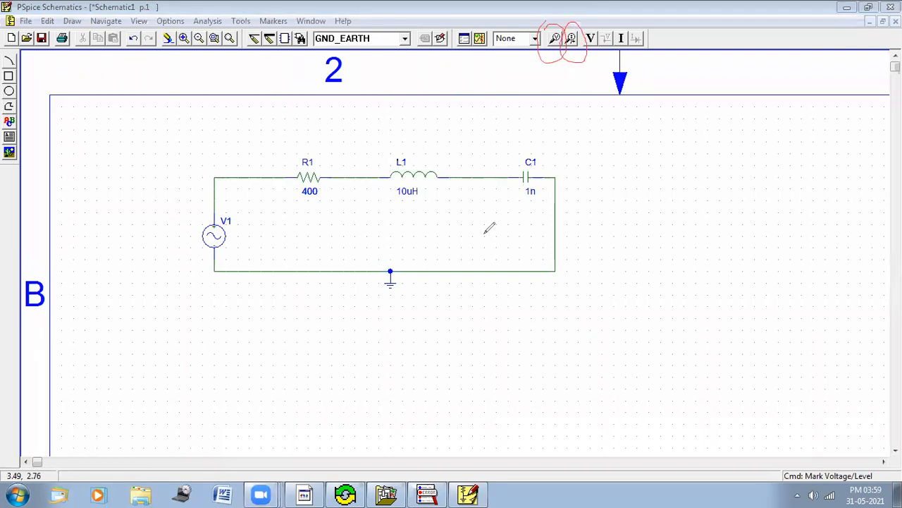
click(758, 405)
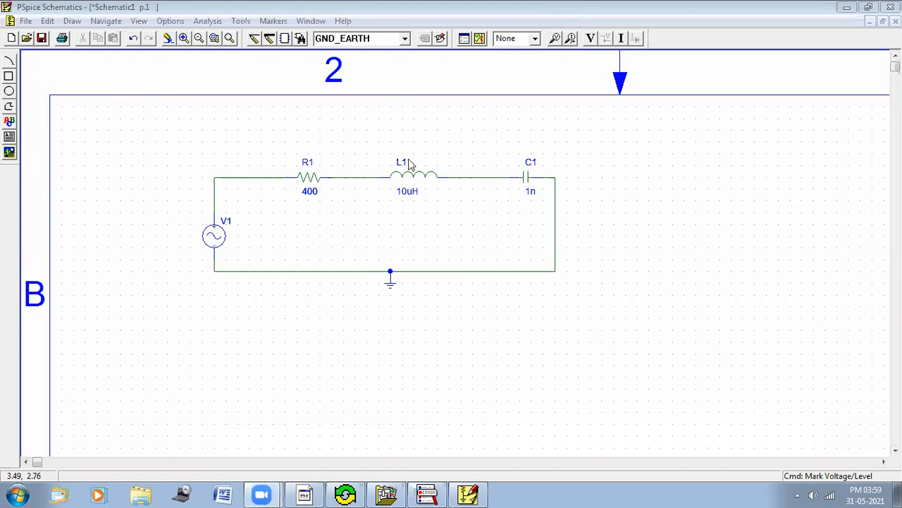
click(376, 177)
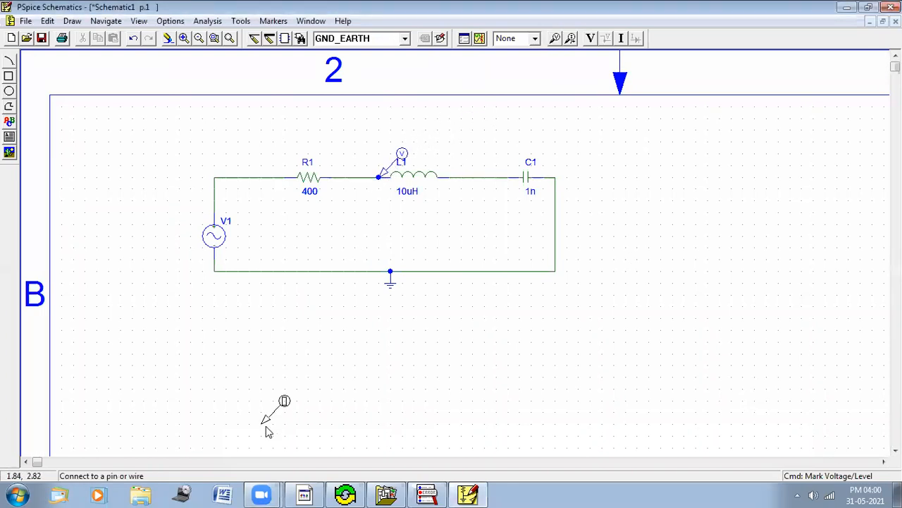
click(510, 172)
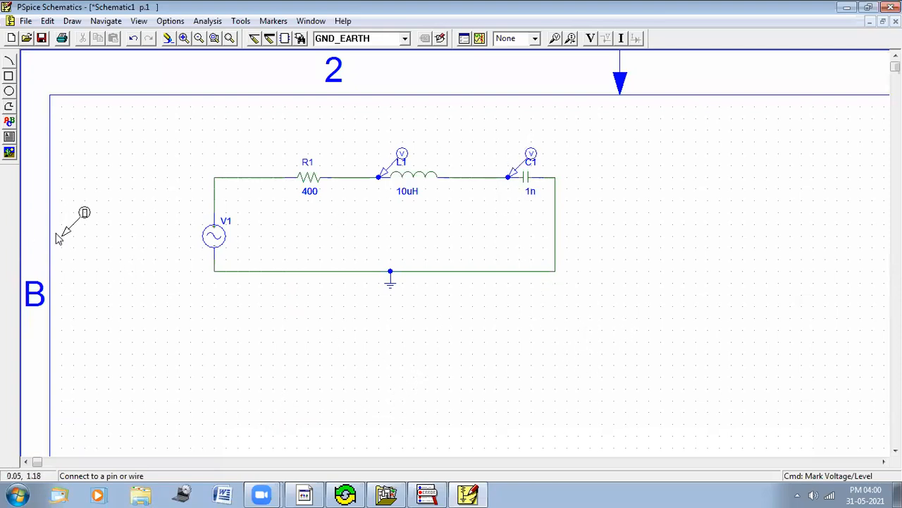
right_click(60, 61)
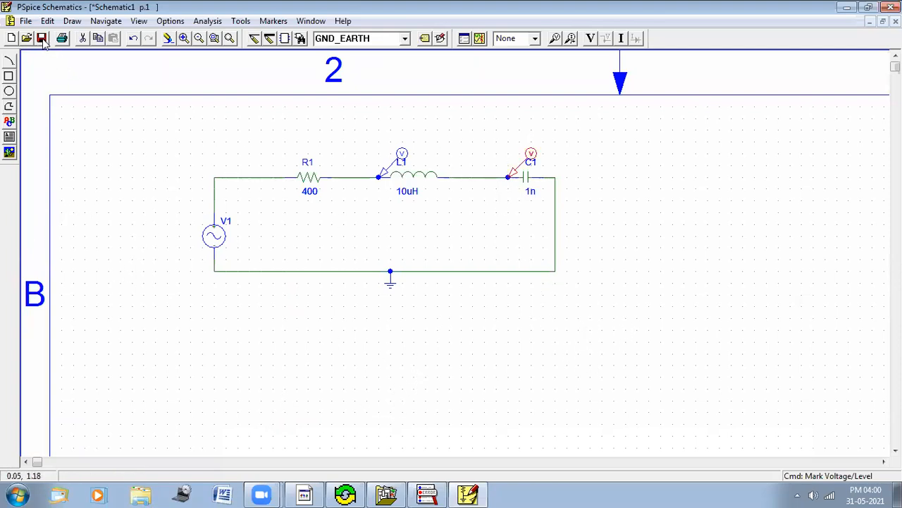
Step: Save the schematic as test1
click(42, 39)
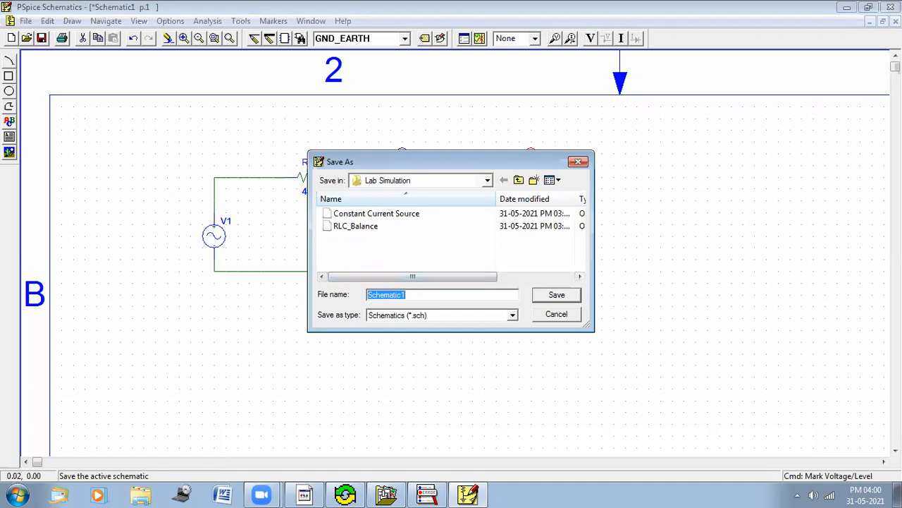
text(test1)
click(572, 298)
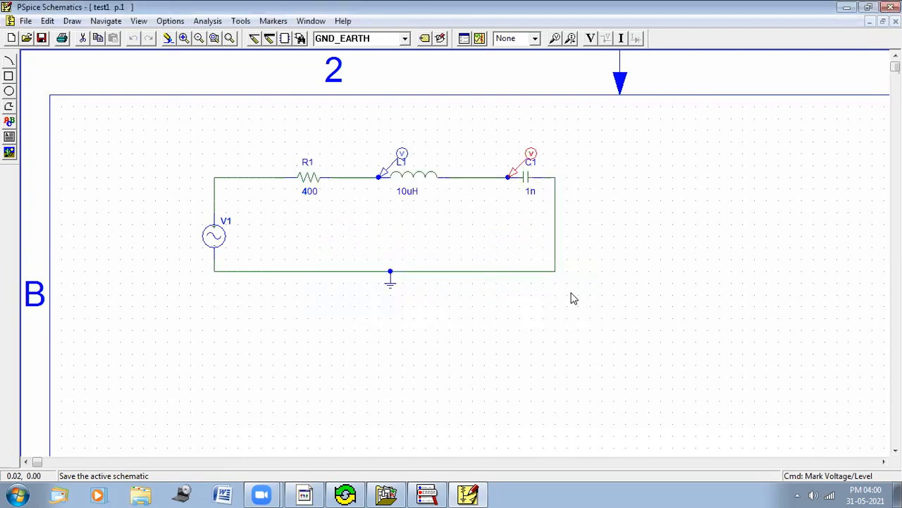
click(464, 40)
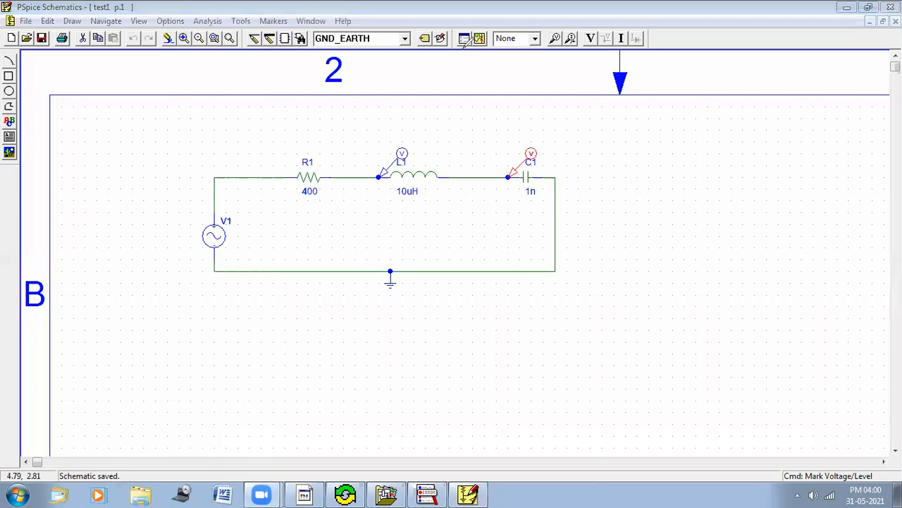
mouse_move(470, 55)
mouse_down()
mouse_move(452, 33)
mouse_move(475, 43)
mouse_move(463, 39)
mouse_up()
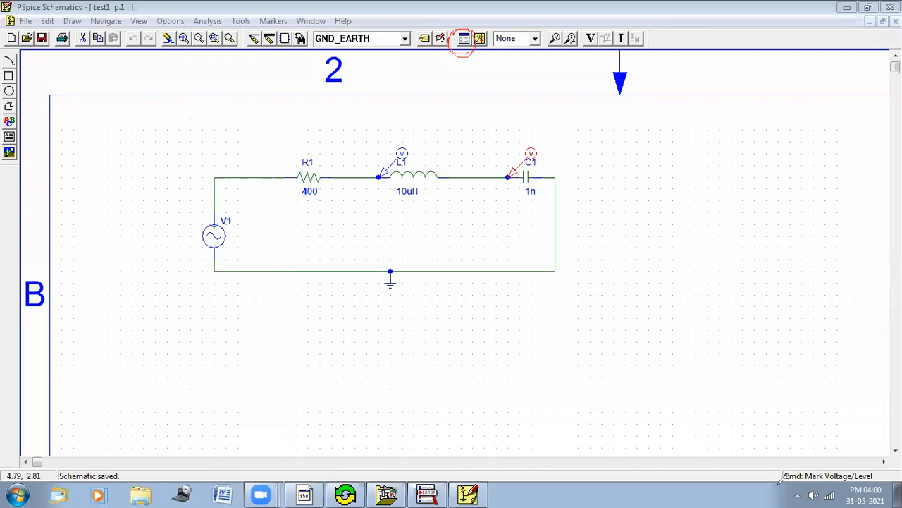
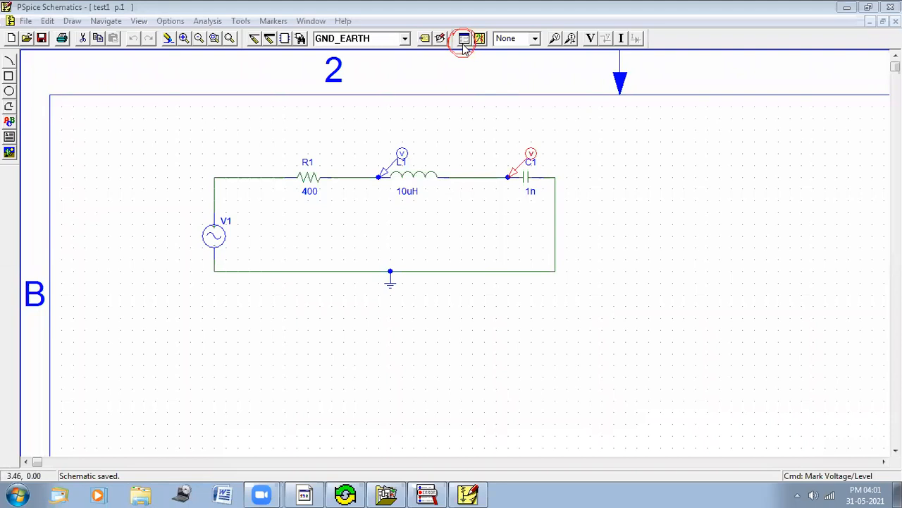
click(555, 40)
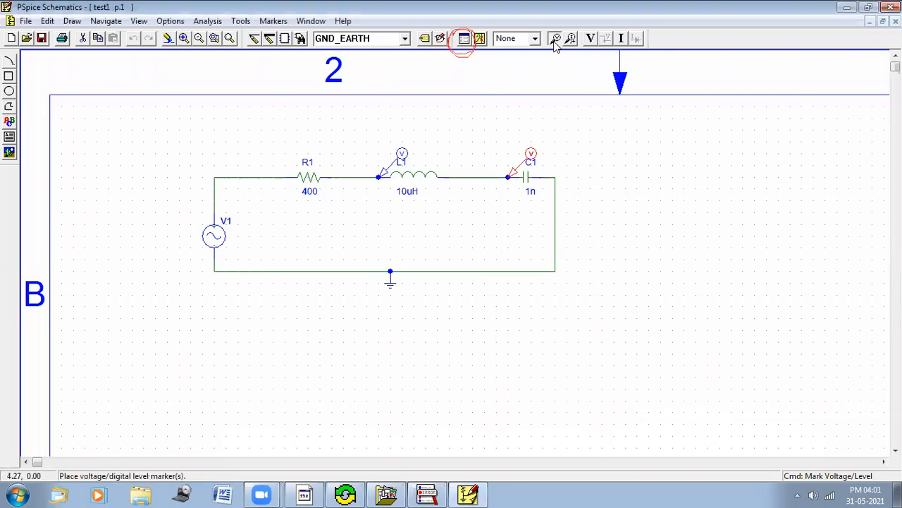
click(447, 178)
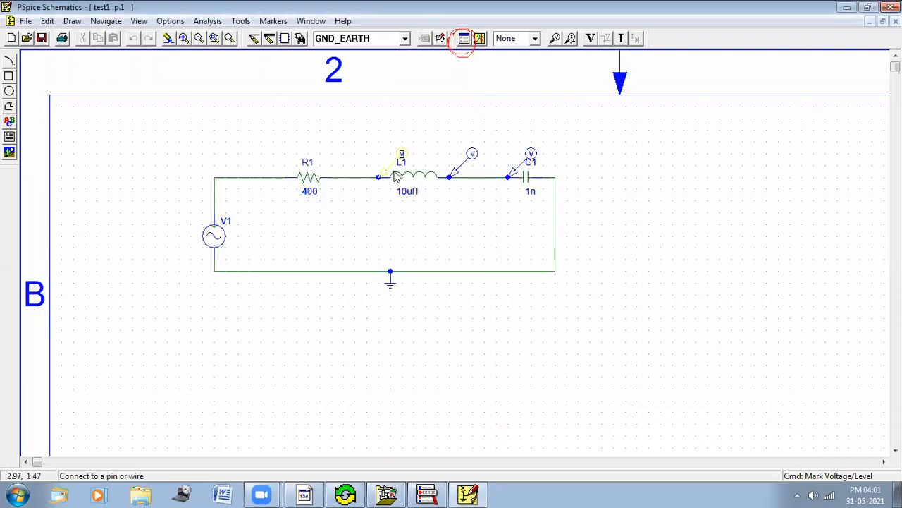
click(394, 174)
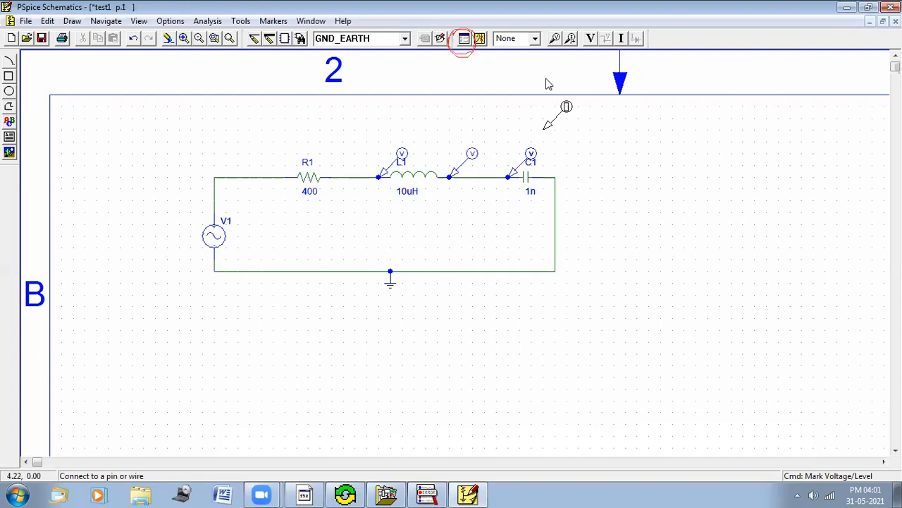
right_click(554, 115)
click(474, 155)
key(Delete)
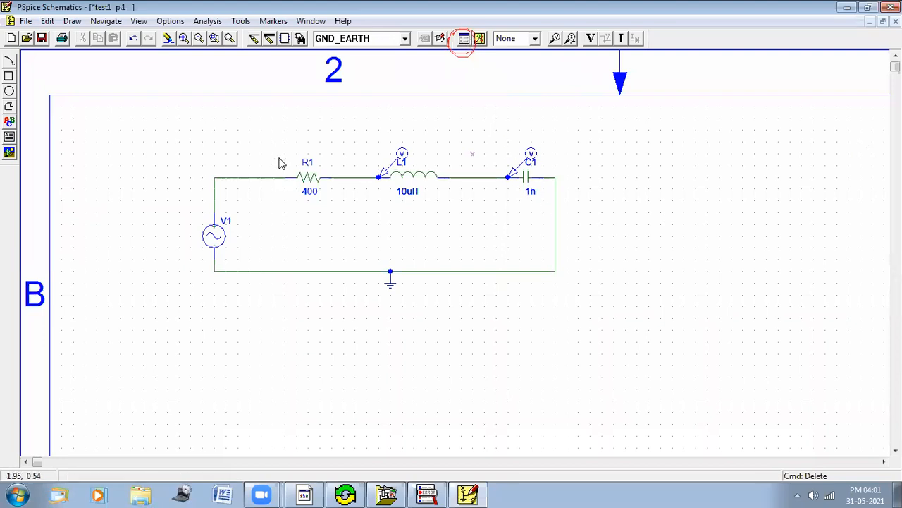
Step: Enable transient analysis and review its print step and final time settings without changing them
click(465, 39)
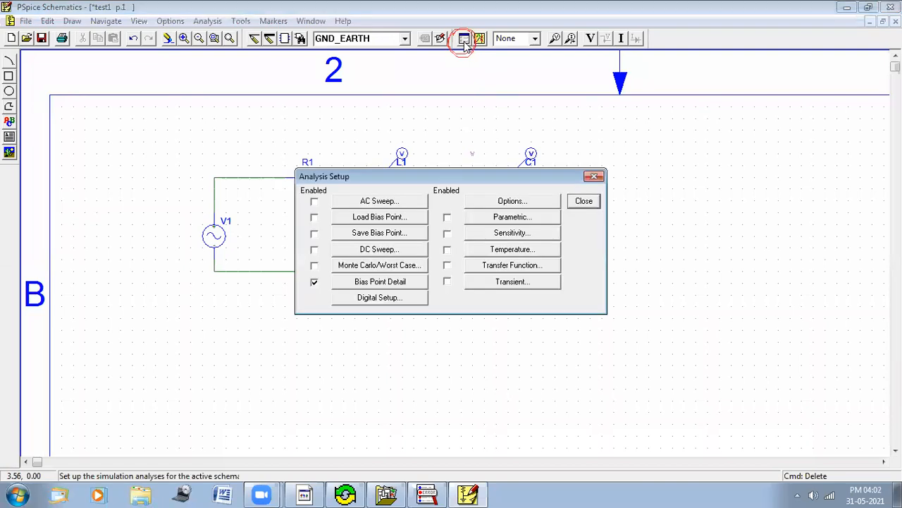
click(447, 281)
click(524, 285)
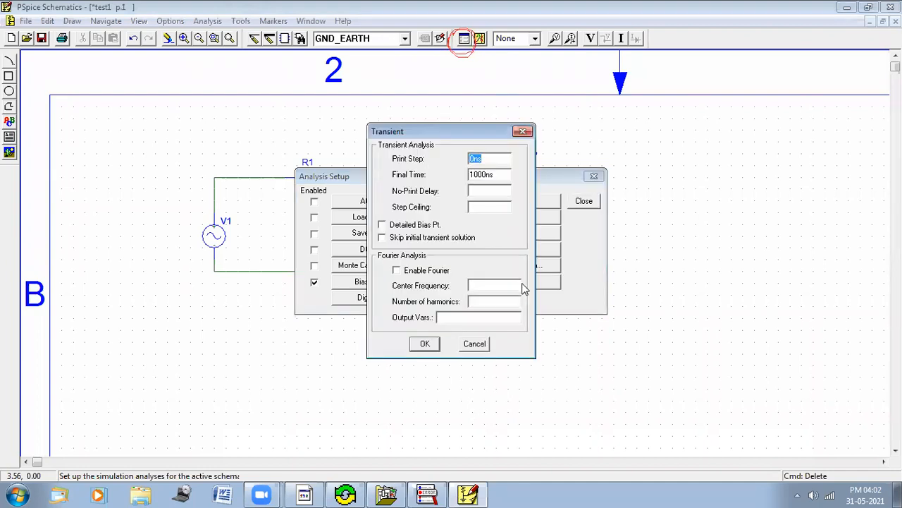
click(491, 161)
click(502, 174)
drag(504, 175, 476, 171)
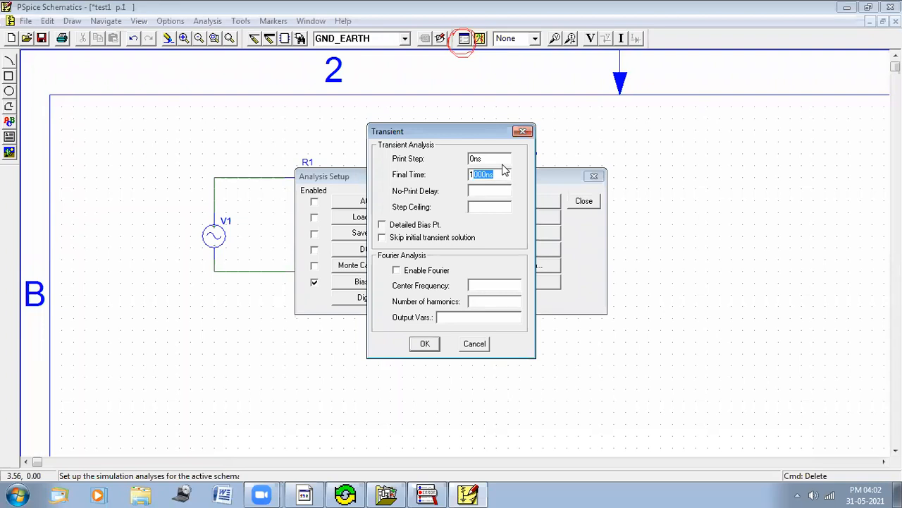
click(475, 343)
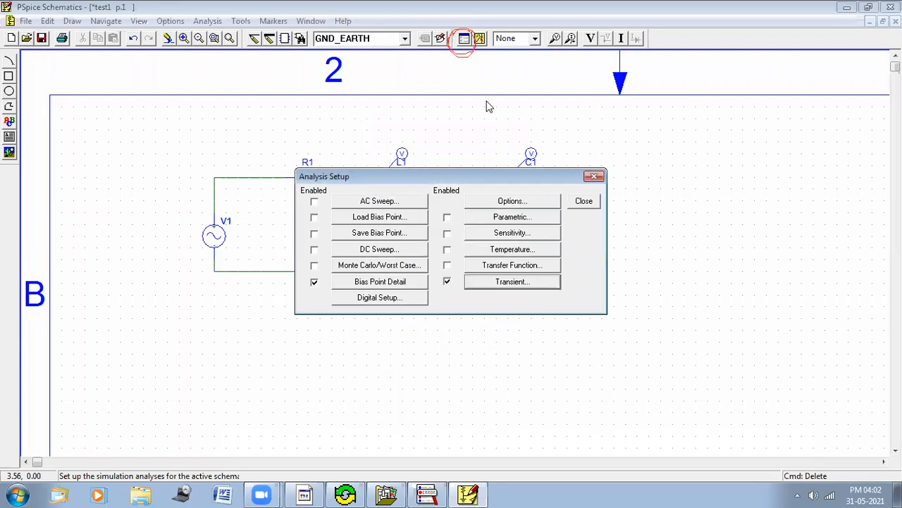
click(597, 177)
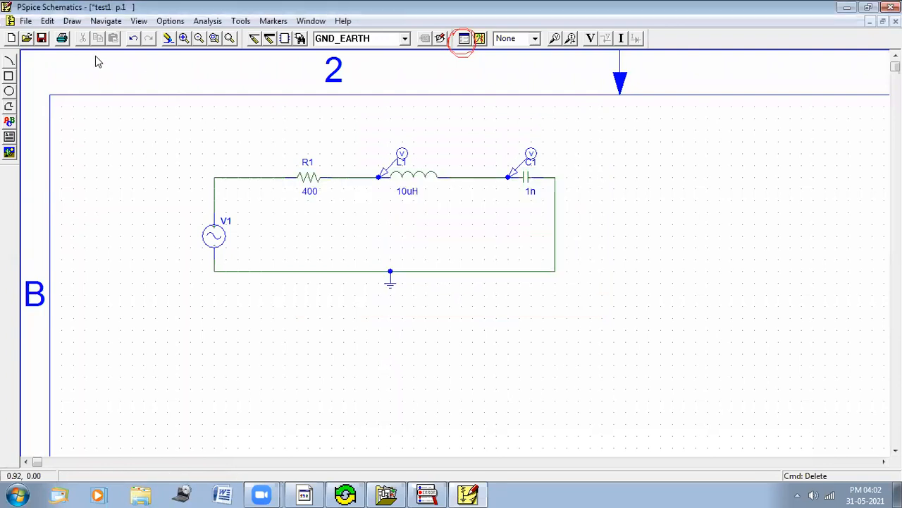
Step: Open the RLC_Balance schematic from the Lab Simulation folder
click(27, 39)
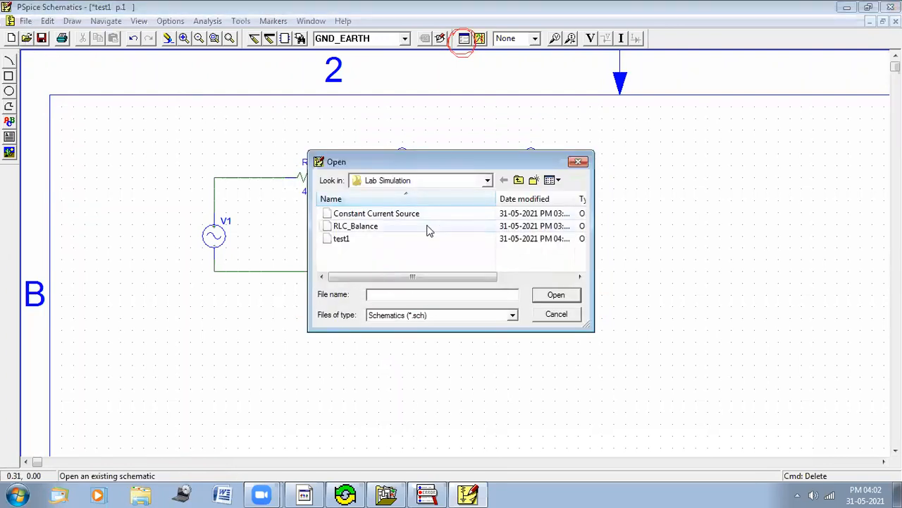
click(384, 226)
click(557, 296)
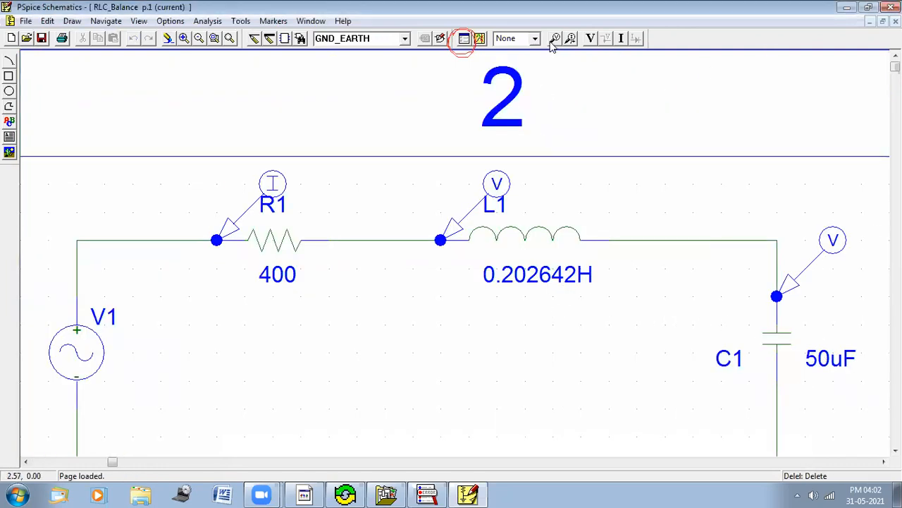
Step: Review the RLC_Balance schematic's transient and AC sweep analysis settings, then close that schematic
click(464, 39)
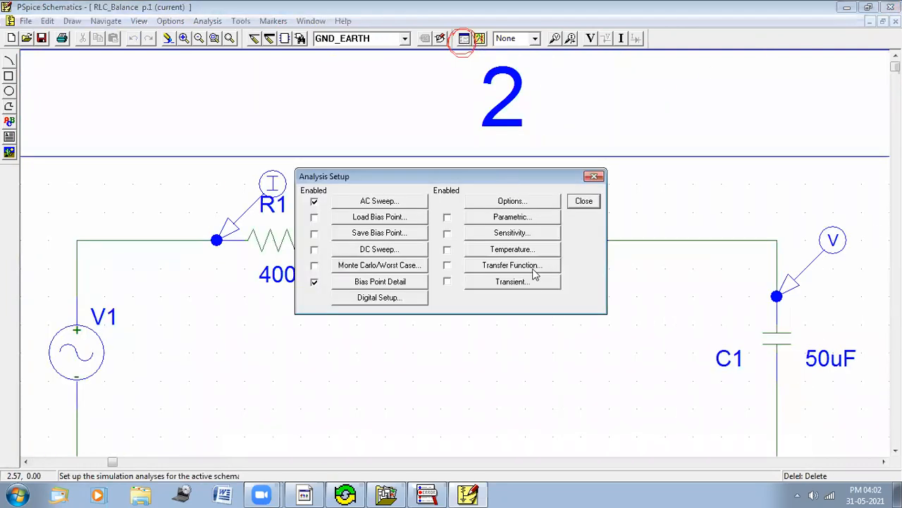
click(520, 285)
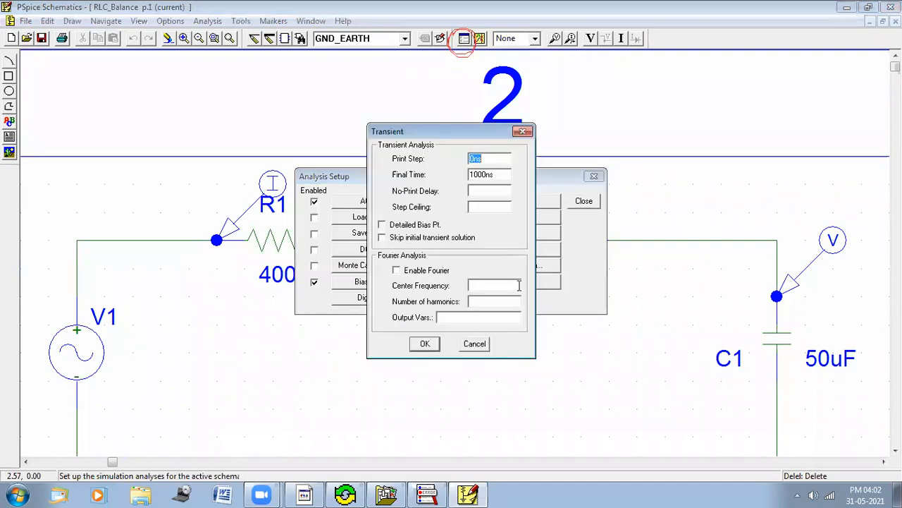
click(524, 133)
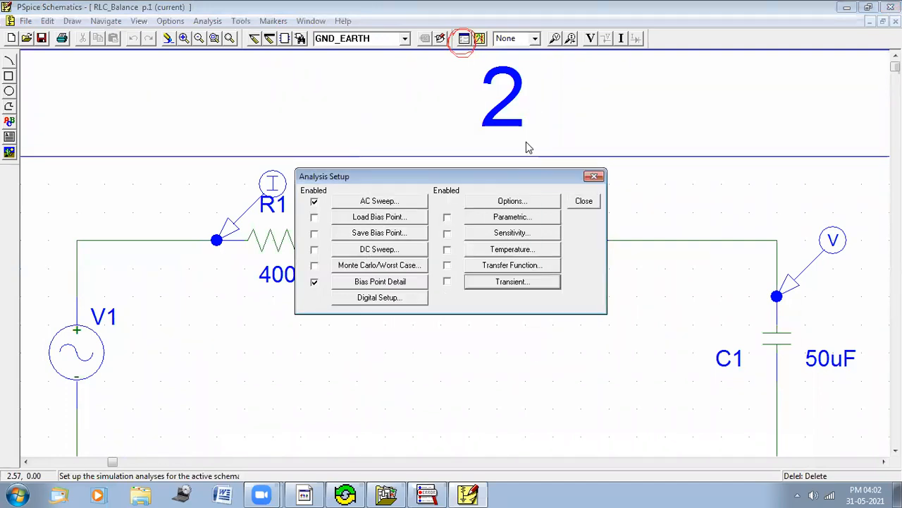
click(411, 204)
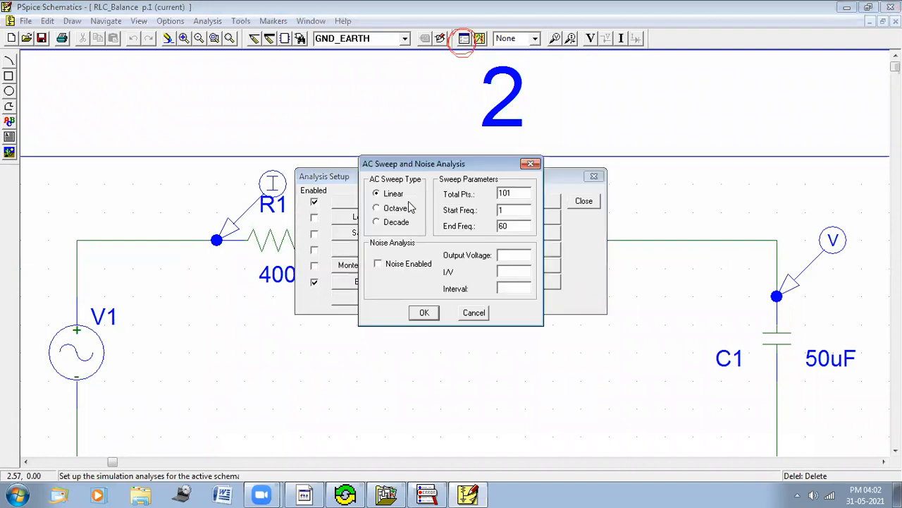
click(533, 165)
click(594, 177)
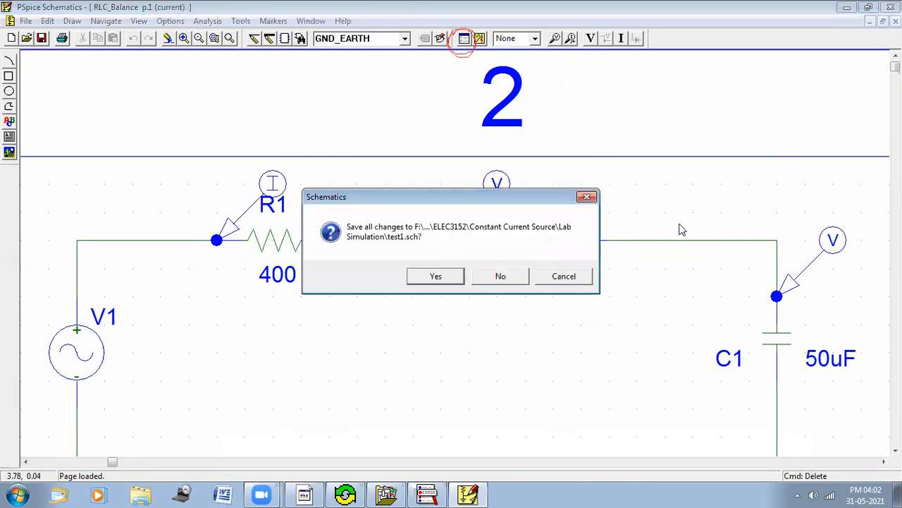
click(575, 277)
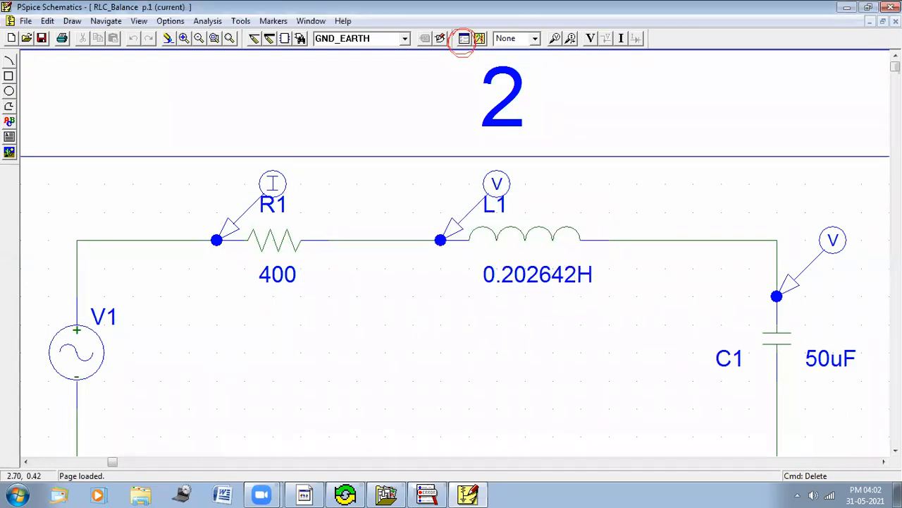
click(896, 22)
Step: Enable AC Sweep analysis for the test1 schematic and open its sweep settings briefly
click(464, 39)
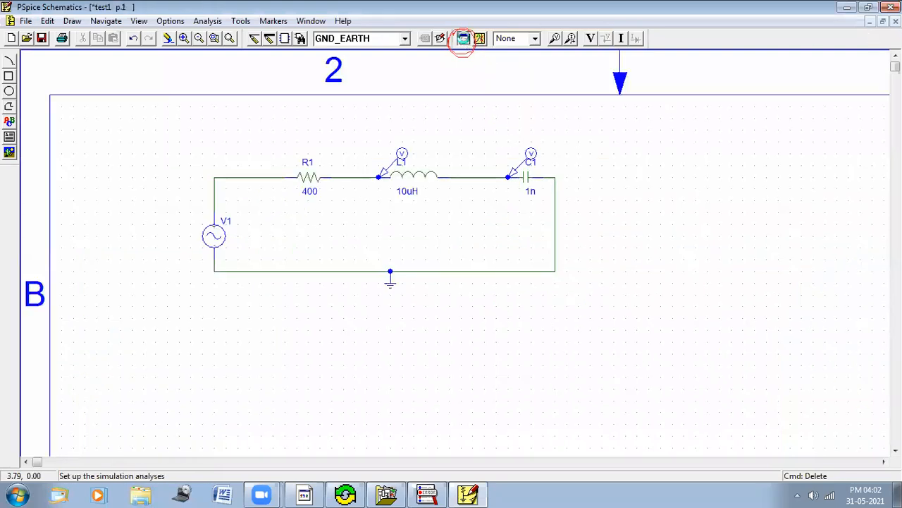
click(314, 205)
click(356, 206)
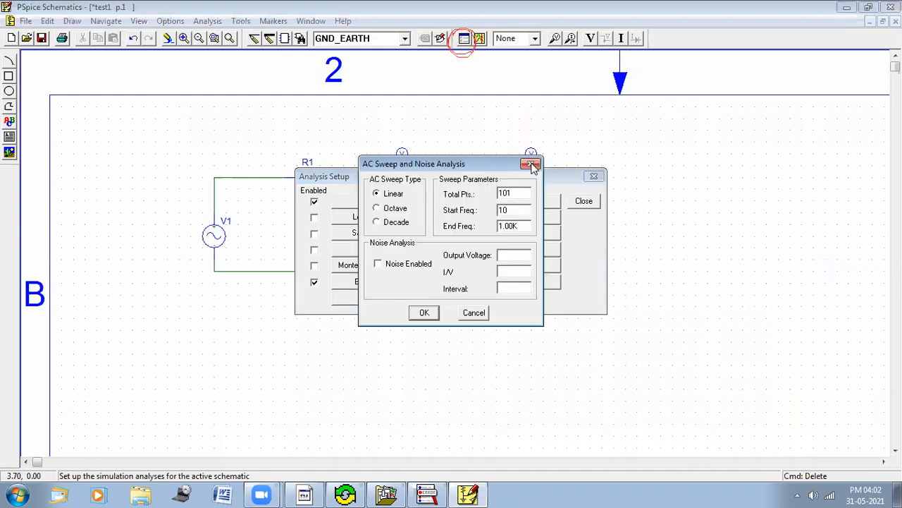
click(533, 165)
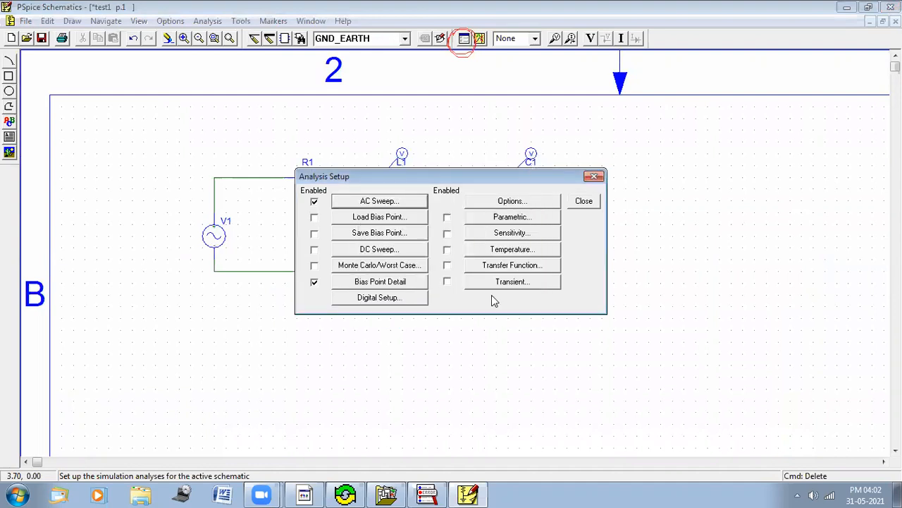
Step: Set the linear AC sweep's start frequency to 1 and end frequency to 60, and confirm the analysis setup
mouse_move(341, 198)
mouse_down()
mouse_move(373, 186)
mouse_move(415, 192)
mouse_move(377, 213)
mouse_move(358, 184)
mouse_move(397, 184)
mouse_up()
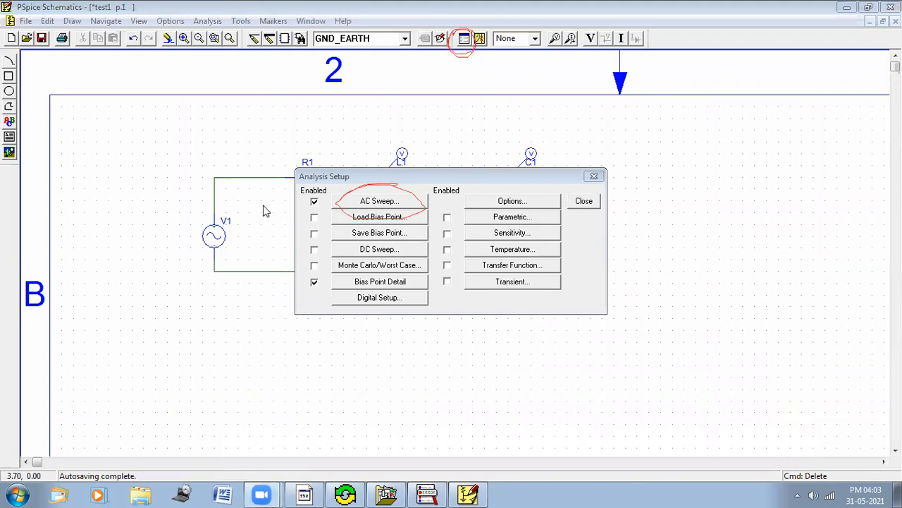
click(380, 203)
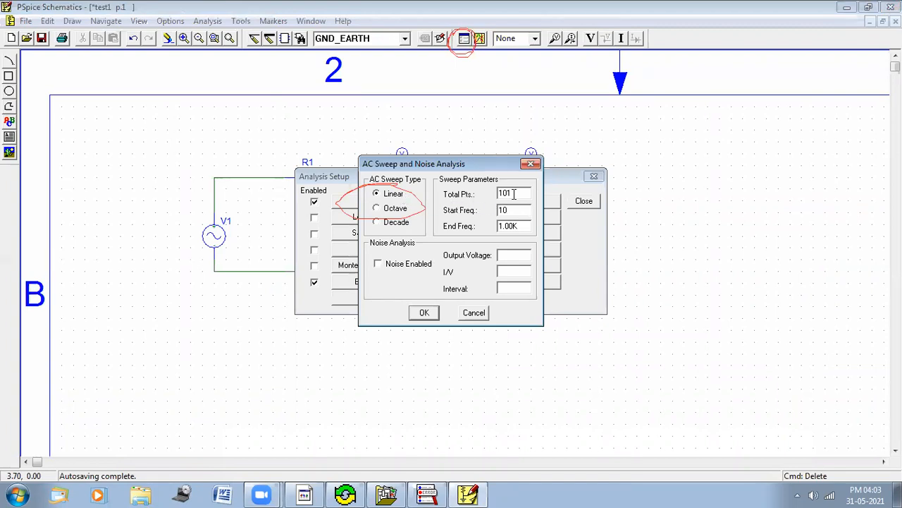
drag(513, 194, 490, 191)
click(636, 428)
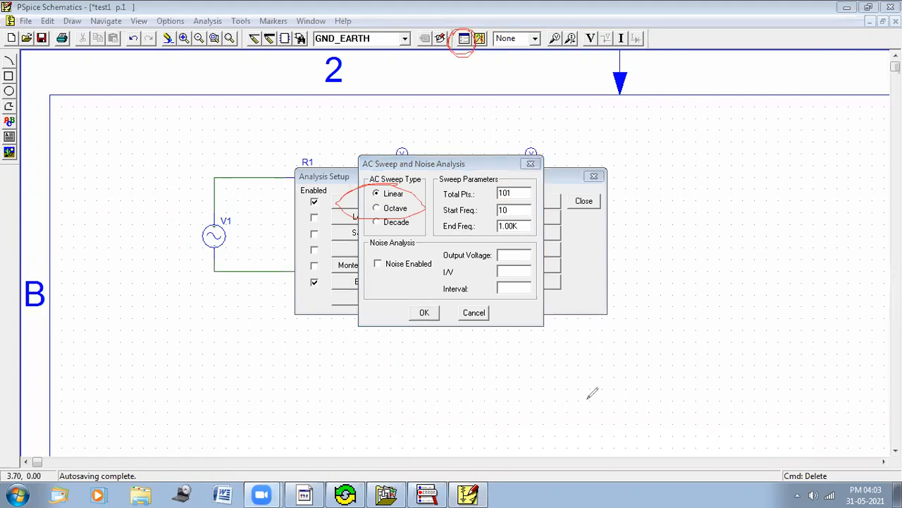
mouse_move(438, 207)
mouse_down()
mouse_move(453, 198)
mouse_move(484, 201)
mouse_move(480, 218)
mouse_move(443, 216)
mouse_move(455, 203)
mouse_up()
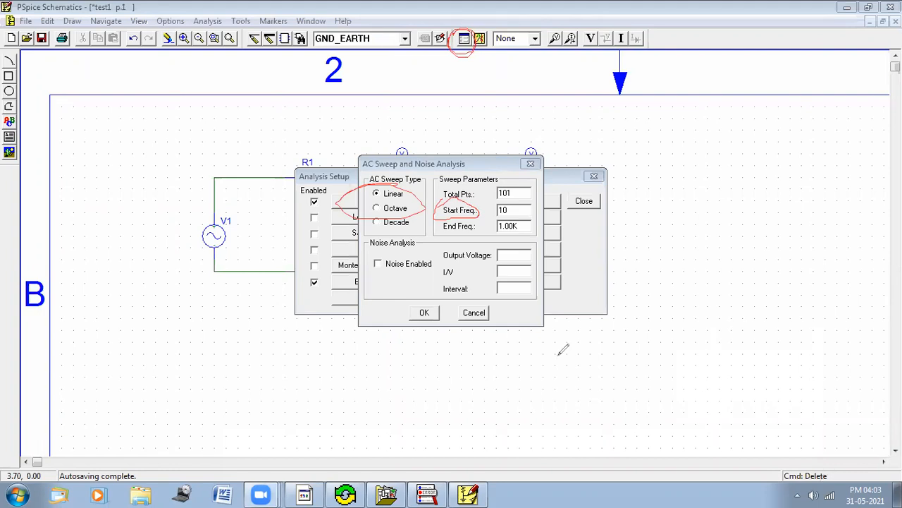
click(511, 212)
key(BackSpace)
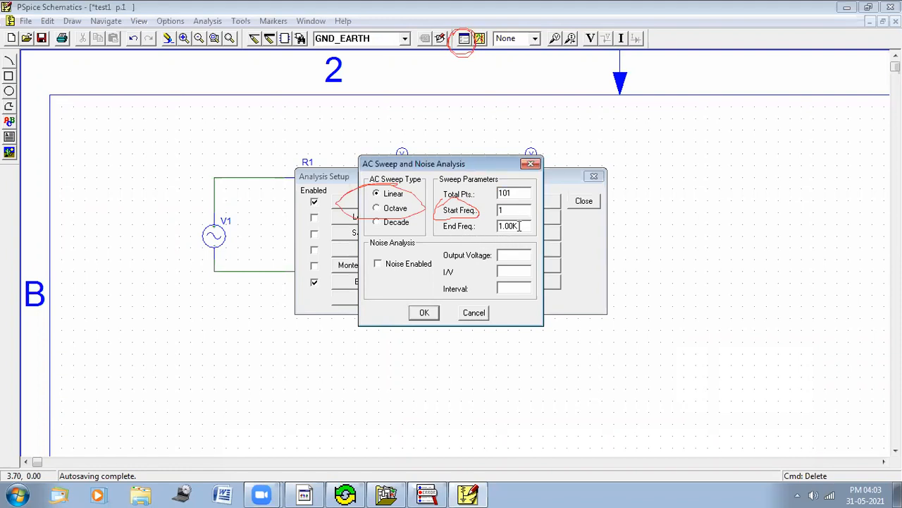
double_click(520, 226)
text(1)
key(BackSpace)
key(BackSpace)
key(BackSpace)
click(424, 315)
click(586, 203)
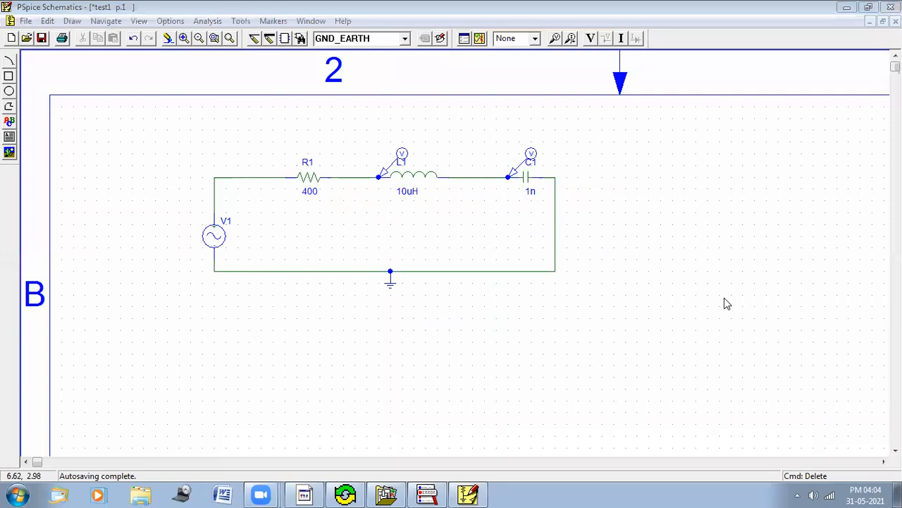
Step: Simulate the circuit and close the waveform window
click(351, 8)
click(483, 37)
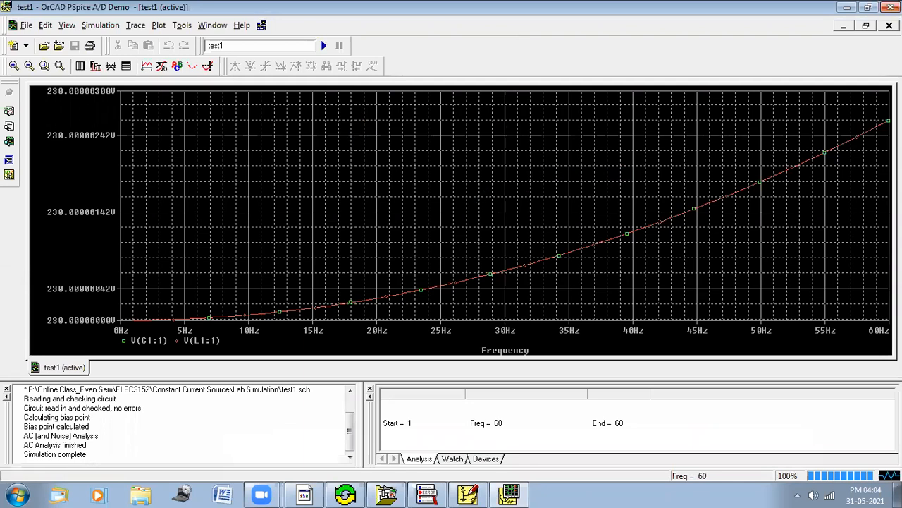
click(891, 7)
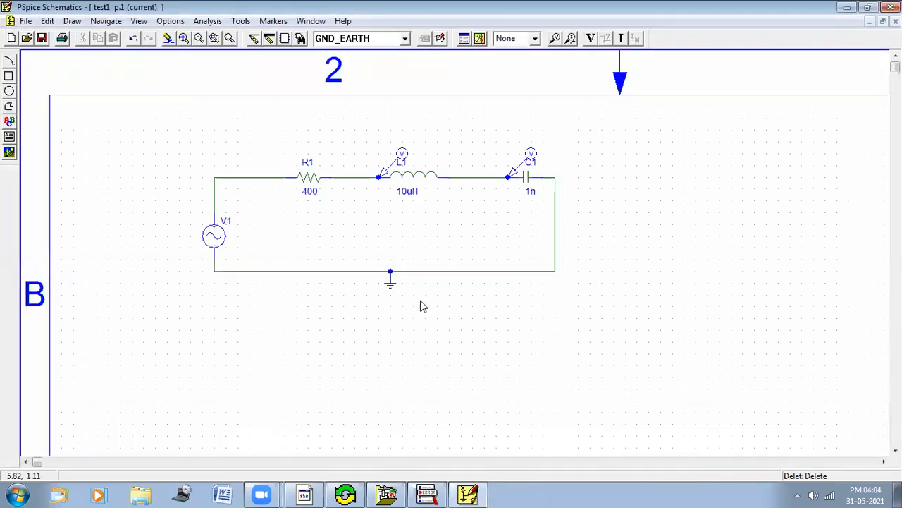
Step: Set the inductor's value to 10H
double_click(409, 194)
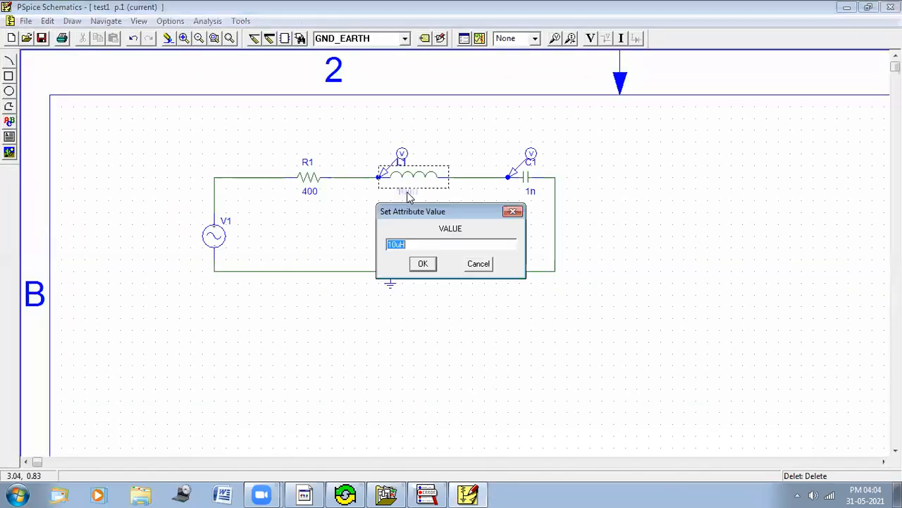
click(400, 244)
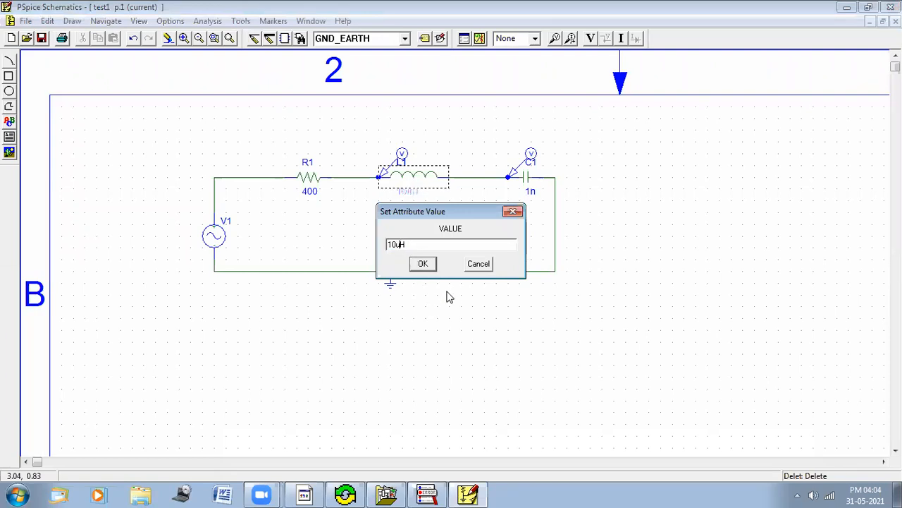
click(423, 266)
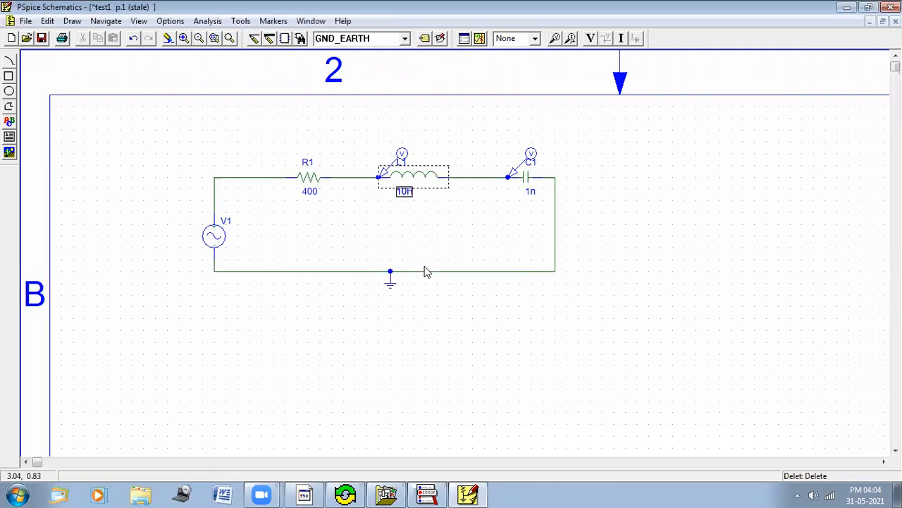
Step: Set the capacitor's value to 10uF
double_click(531, 191)
text(1)
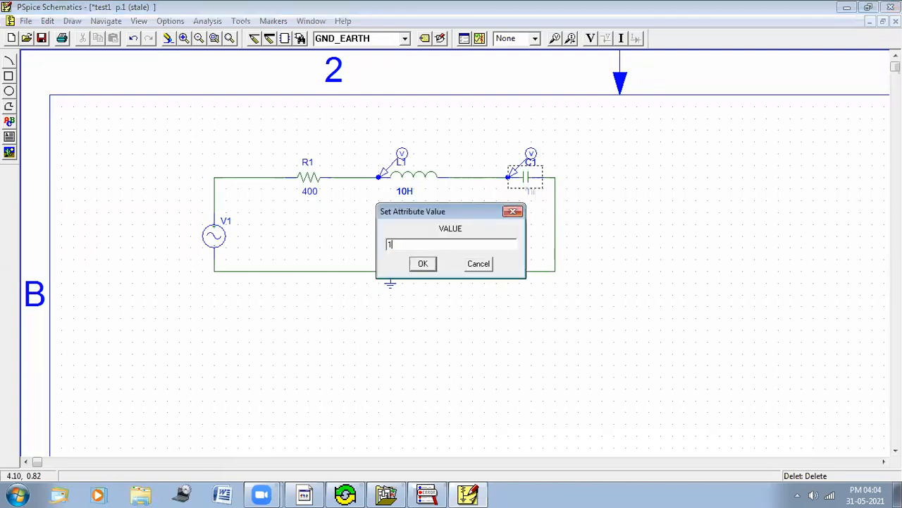
text(0uF)
click(423, 263)
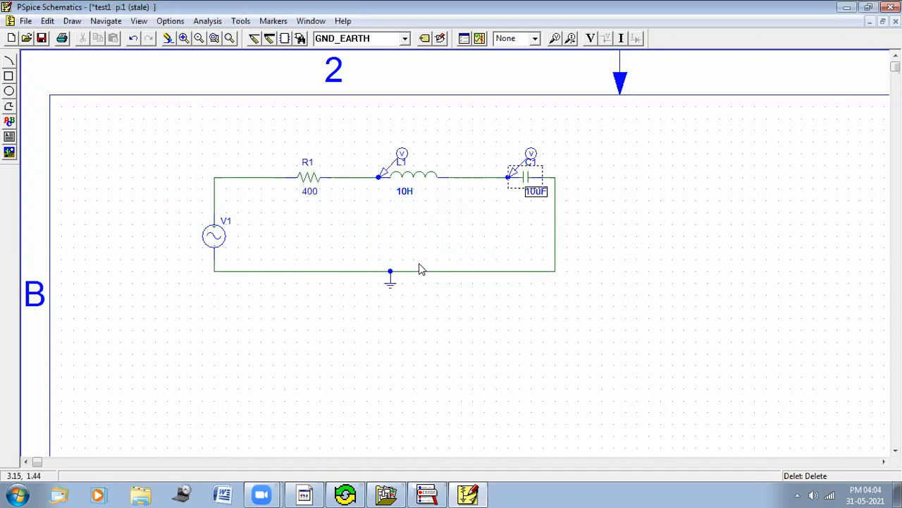
Step: Simulate the circuit and examine the capacitor and inductor voltage curves across frequency
click(480, 41)
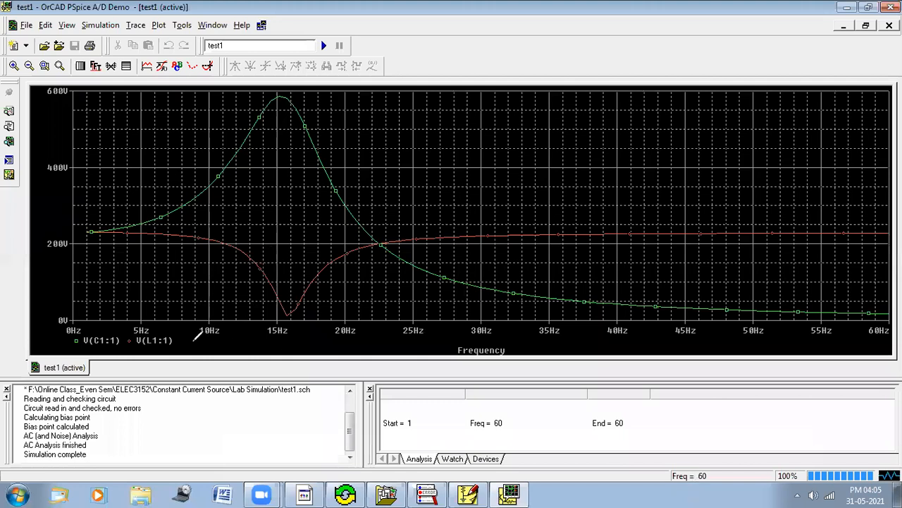
mouse_move(176, 327)
mouse_down()
mouse_move(138, 347)
mouse_move(131, 330)
mouse_up()
mouse_move(285, 286)
mouse_down()
mouse_move(276, 284)
mouse_move(339, 289)
mouse_move(317, 275)
mouse_move(348, 310)
mouse_move(360, 270)
mouse_up()
drag(358, 312, 375, 306)
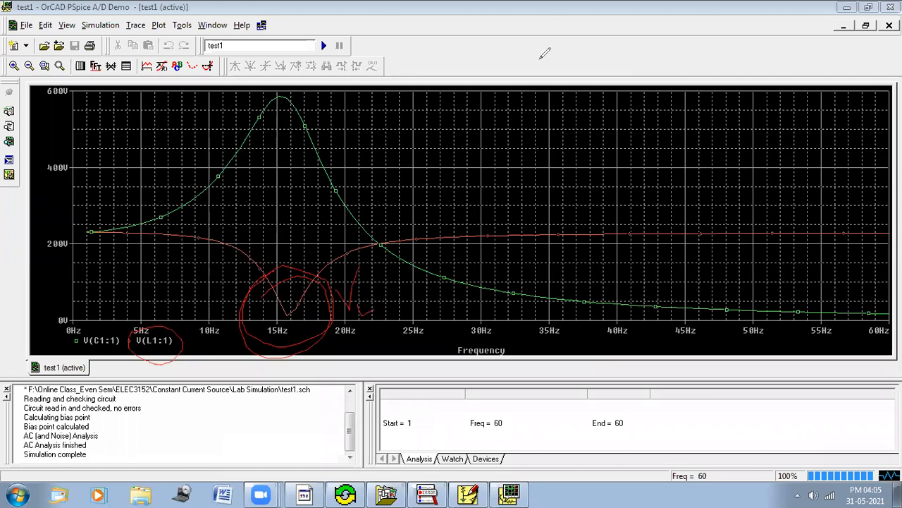
mouse_move(75, 330)
mouse_down()
mouse_move(119, 326)
mouse_move(60, 345)
mouse_up()
mouse_move(288, 79)
mouse_down()
mouse_move(276, 120)
mouse_move(305, 90)
mouse_move(346, 128)
mouse_move(347, 105)
mouse_move(361, 138)
mouse_up()
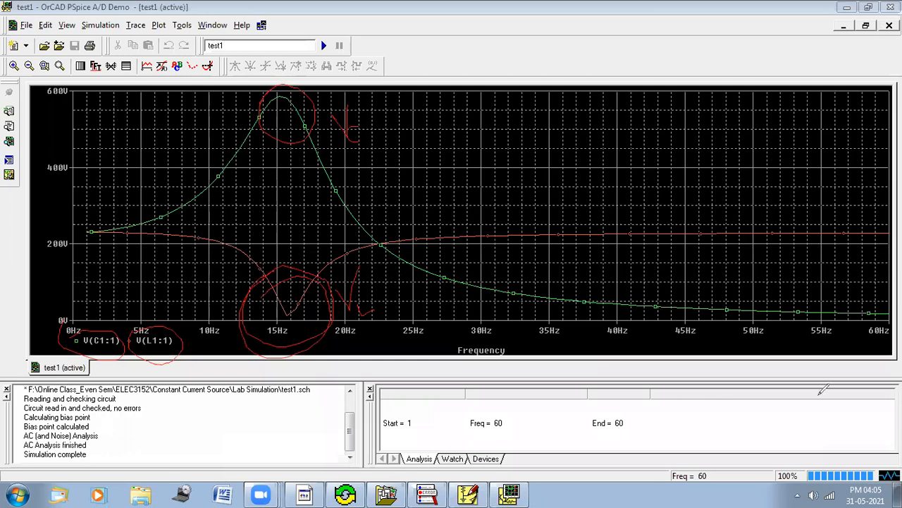
Step: Close the waveform window and set the capacitor's value to 50uF
click(834, 440)
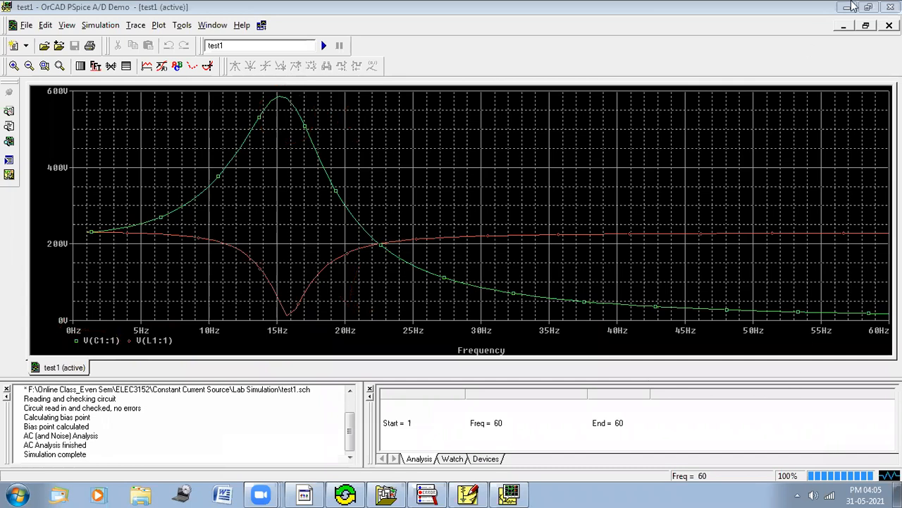
click(890, 7)
double_click(534, 195)
key(Left)
key(Left)
key(Left)
key(Delete)
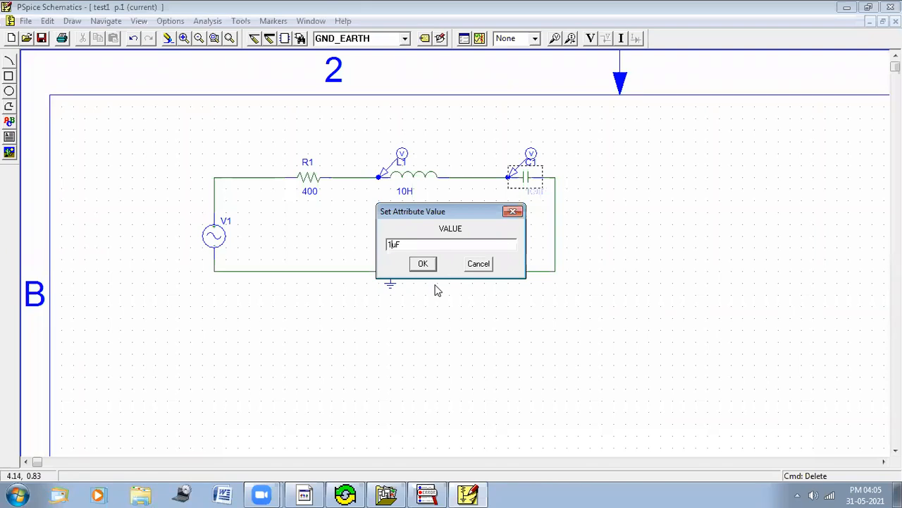
text(5)
key(BackSpace)
key(BackSpace)
text(50)
click(424, 263)
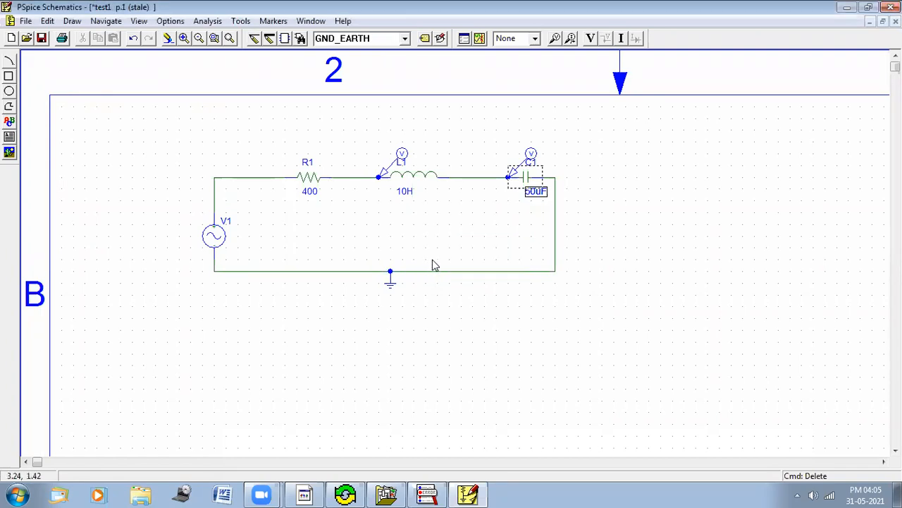
Step: Simulate the circuit and close the waveform window
click(480, 38)
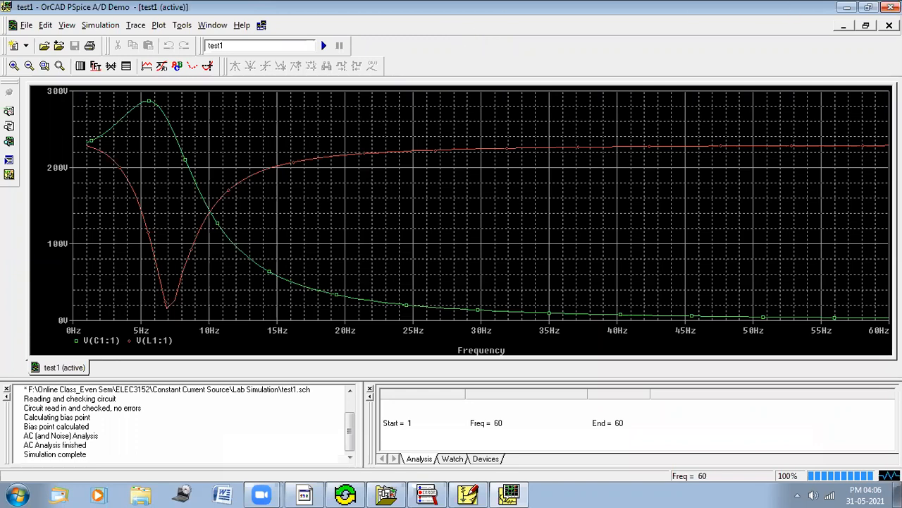
click(892, 7)
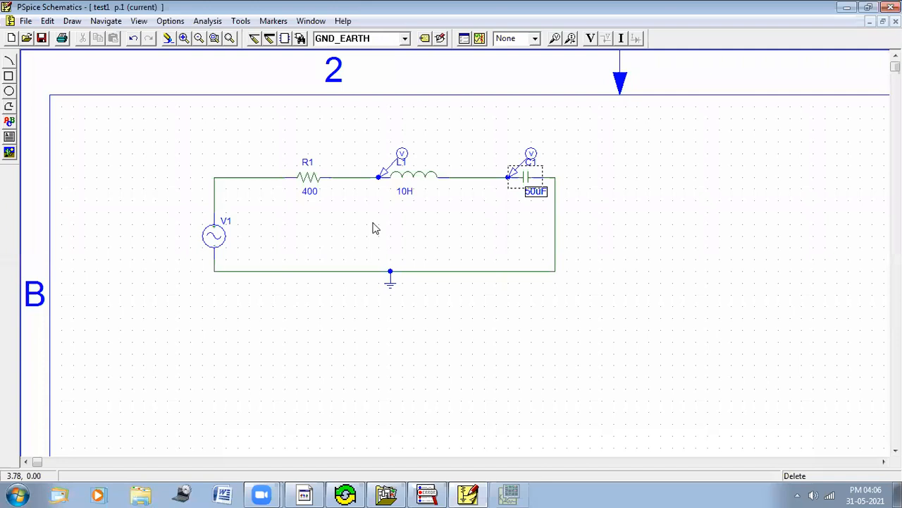
Step: Set the inductor's value to 0.2028H
double_click(406, 193)
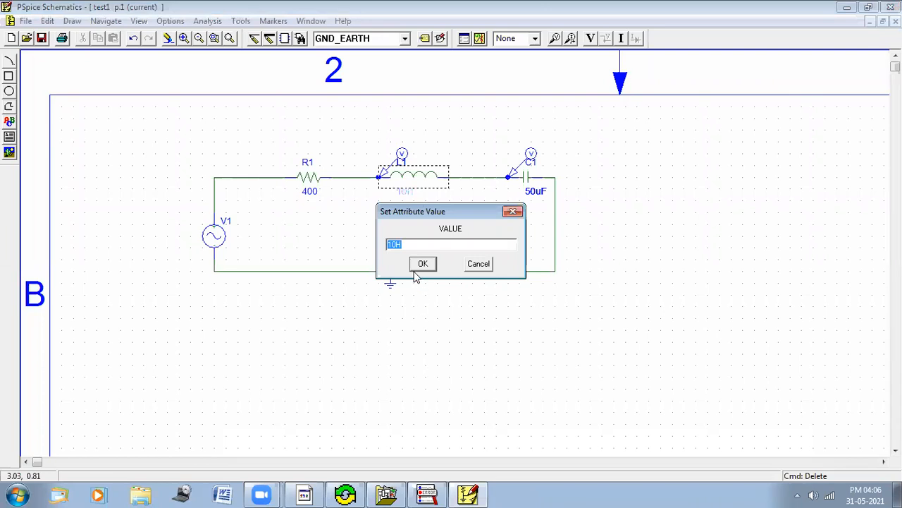
text(0.2028H)
click(423, 264)
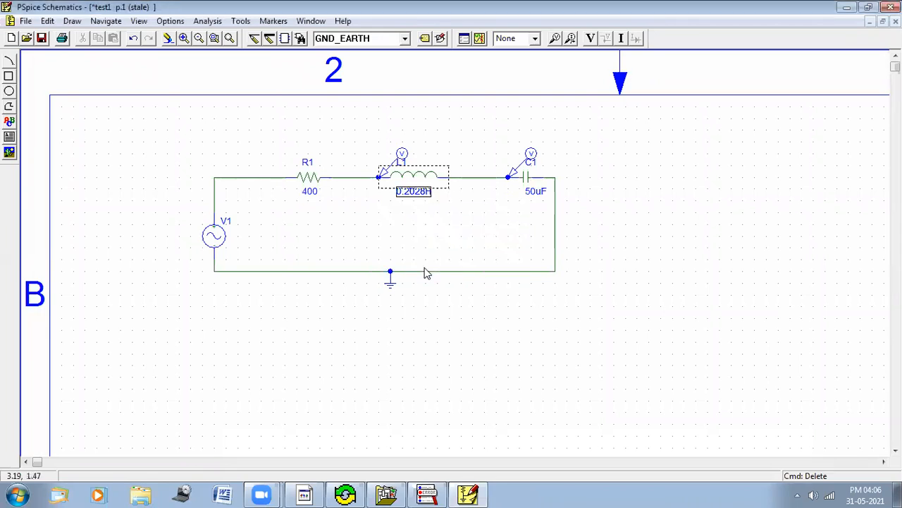
Step: Simulate the circuit, examine the capacitor and inductor voltage curves, and close the waveform window
click(480, 39)
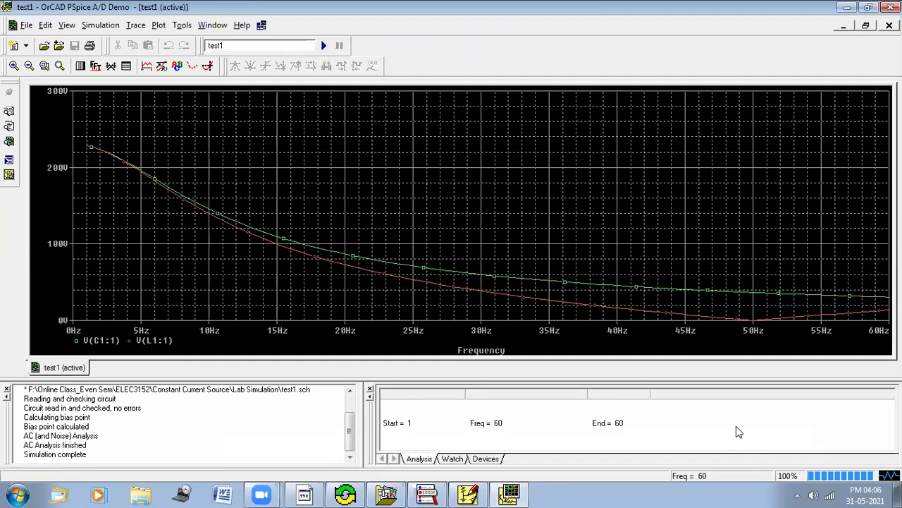
drag(678, 273, 698, 364)
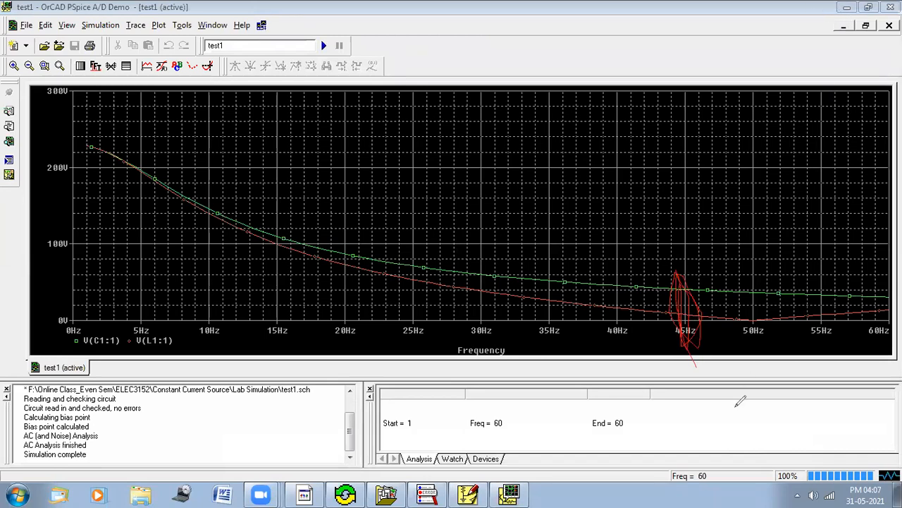
key(e)
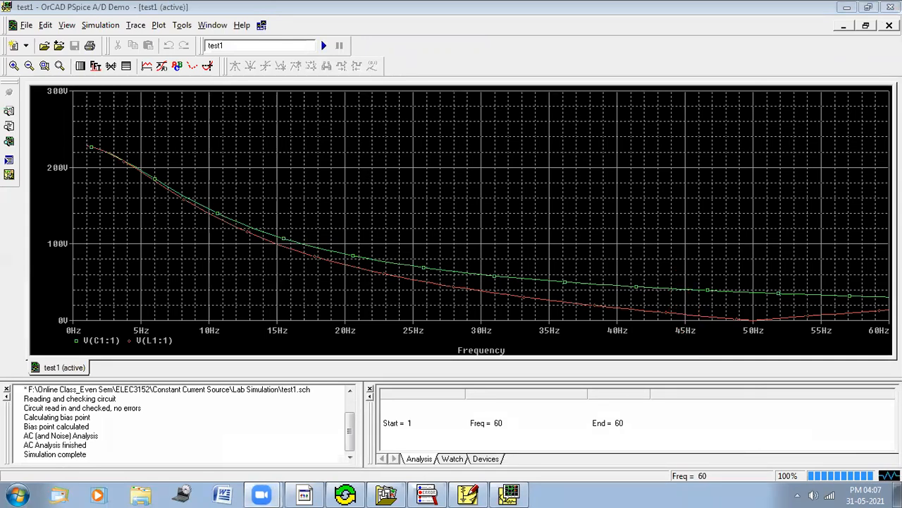
key(alt+F4)
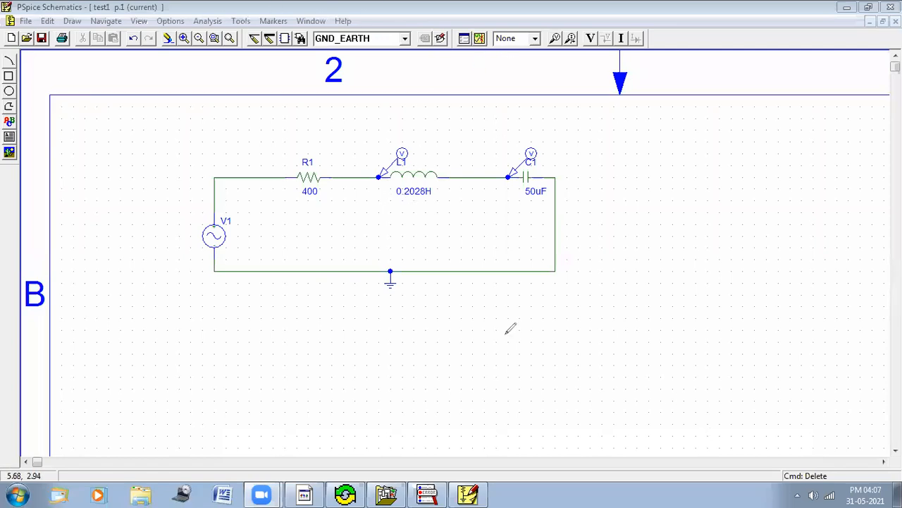
mouse_move(386, 182)
mouse_down()
mouse_move(426, 205)
mouse_move(390, 176)
mouse_up()
mouse_move(622, 132)
mouse_down()
mouse_move(637, 295)
mouse_move(635, 270)
mouse_up()
drag(611, 215, 750, 209)
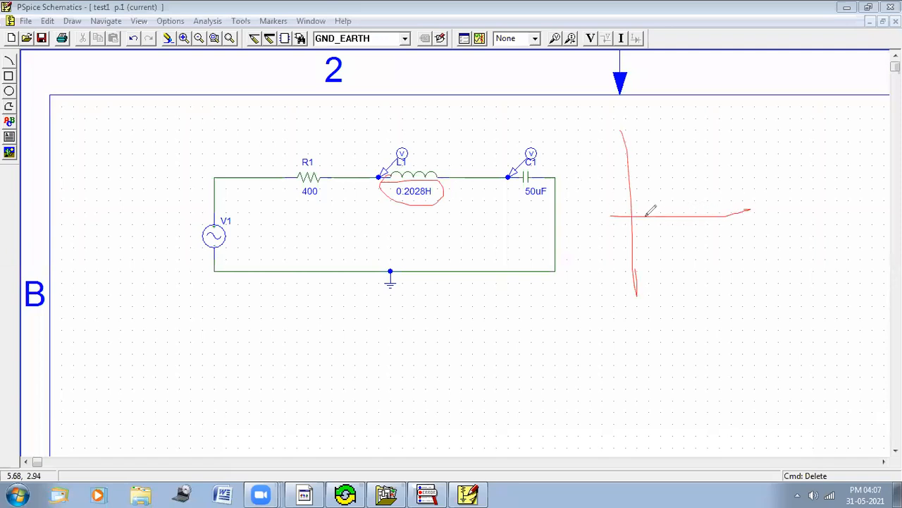
drag(643, 213, 736, 188)
mouse_move(652, 224)
mouse_down()
mouse_move(714, 286)
mouse_move(803, 191)
mouse_up()
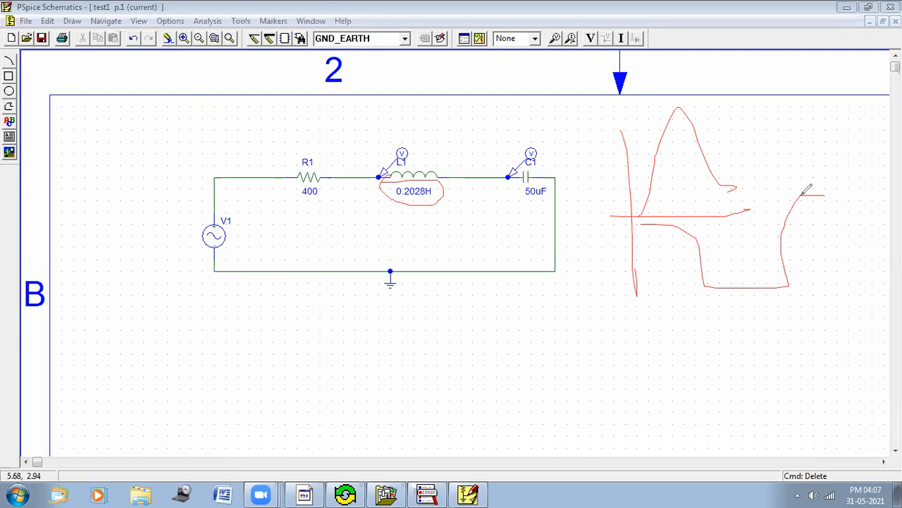
mouse_move(416, 187)
mouse_down()
mouse_move(444, 141)
mouse_move(448, 150)
mouse_up()
drag(406, 200, 422, 199)
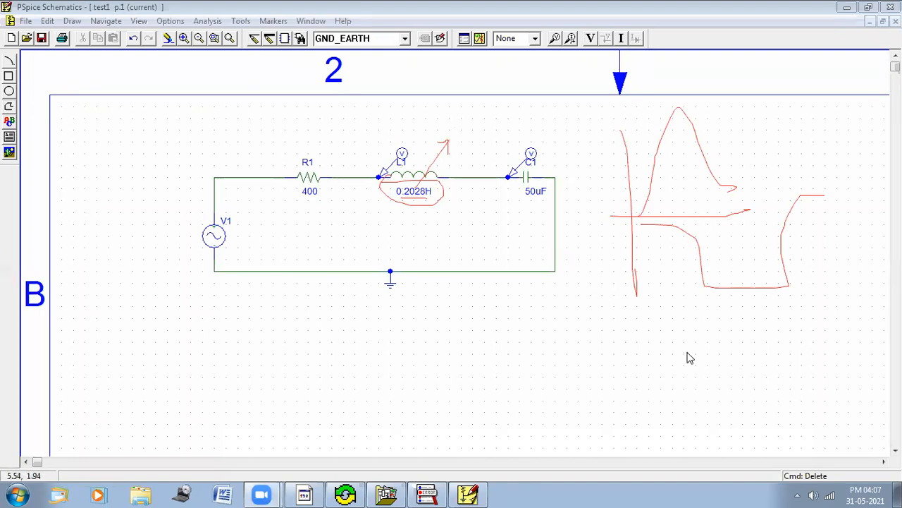
click(639, 427)
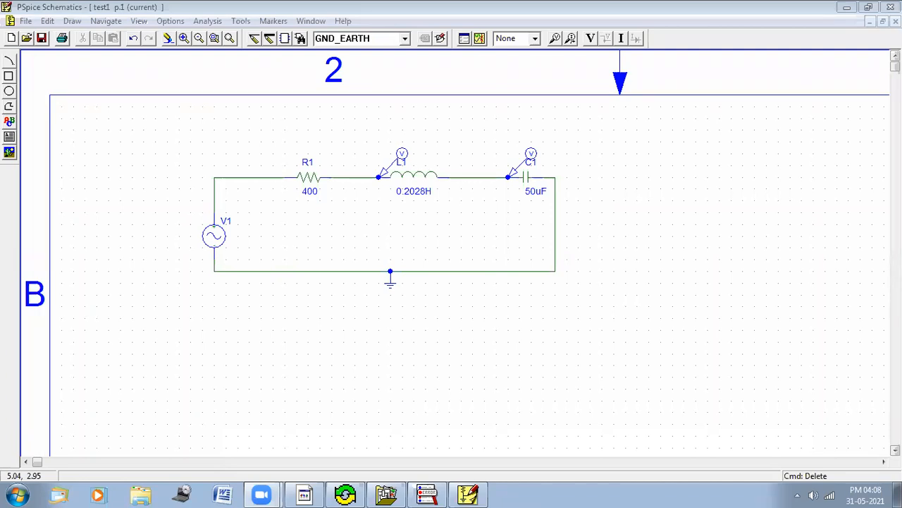
Step: Save the current schematic and open a new blank schematic
click(13, 39)
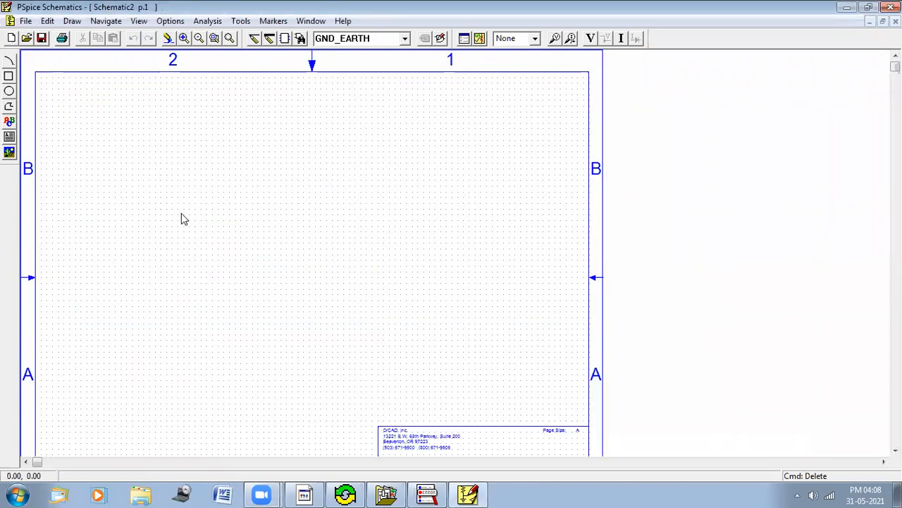
click(896, 22)
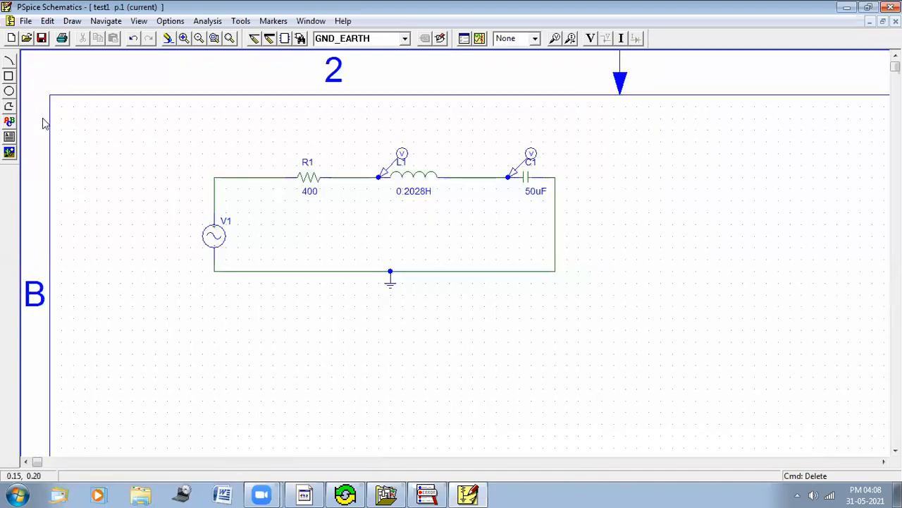
click(41, 38)
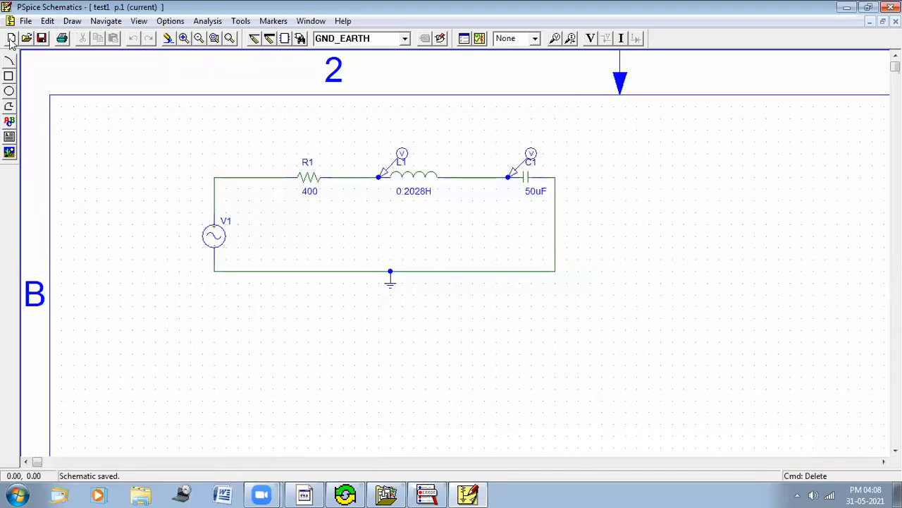
click(12, 39)
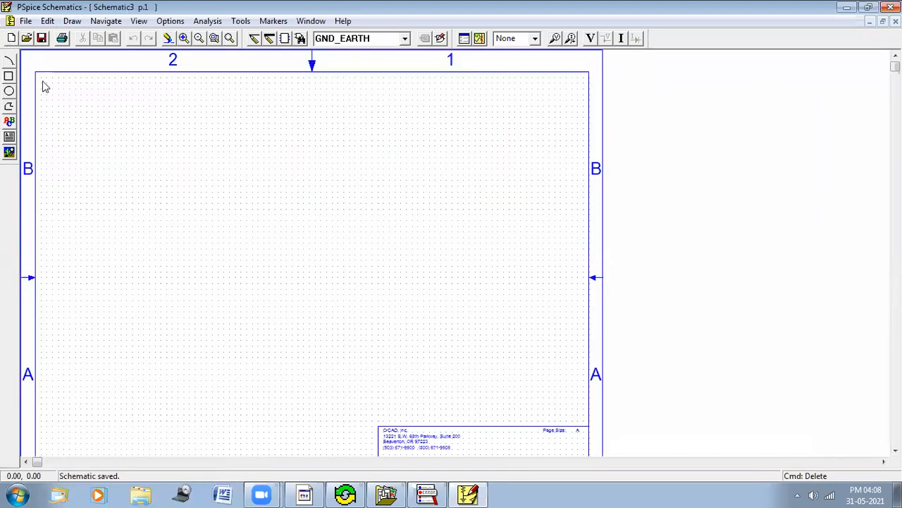
Step: Place a VSIN sine source near the sheet's upper-left corner
double_click(376, 38)
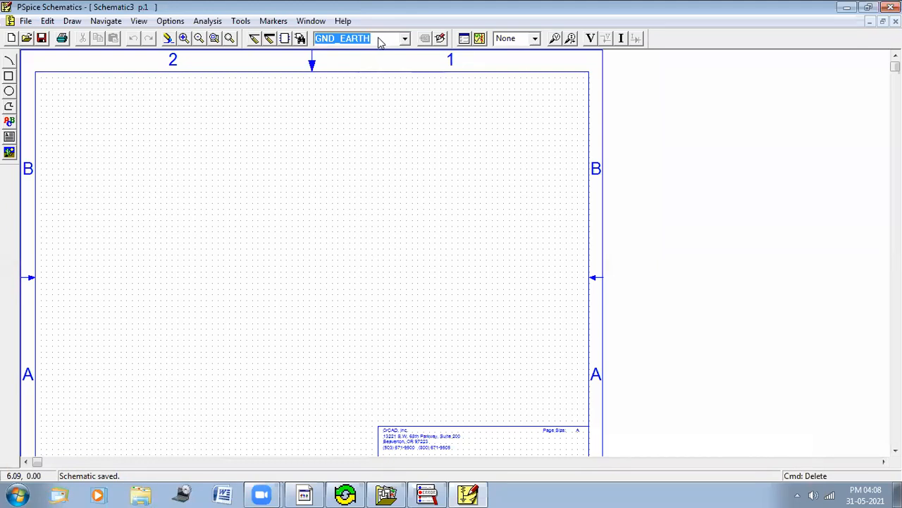
text(Vsin)
key(Return)
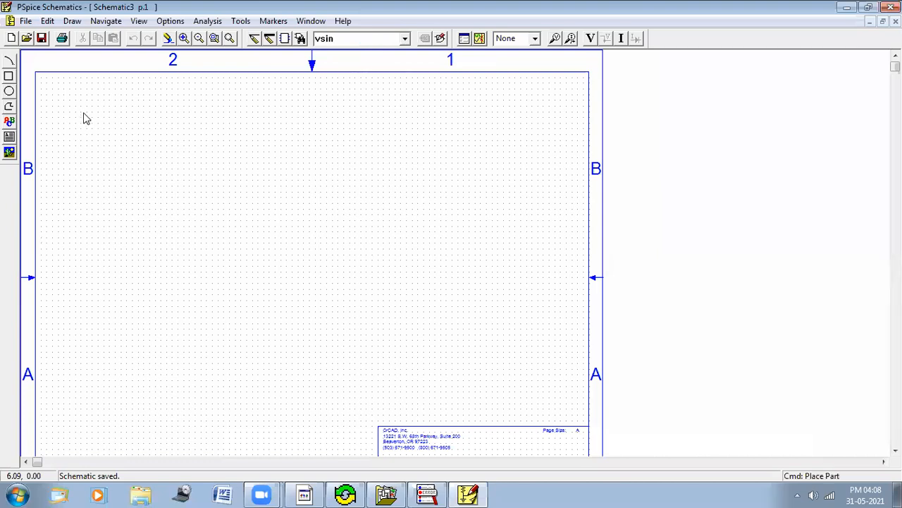
click(86, 127)
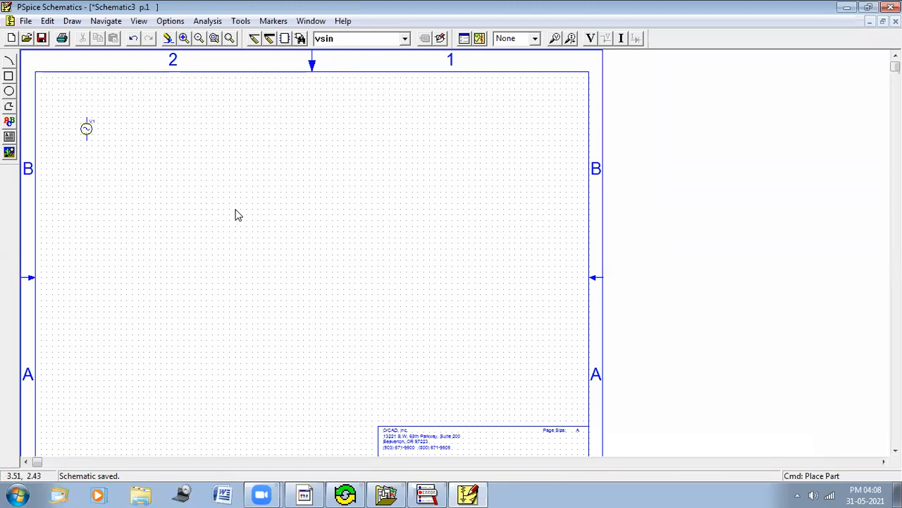
Step: Place a capacitor to the upper right of the source
click(345, 39)
text(c)
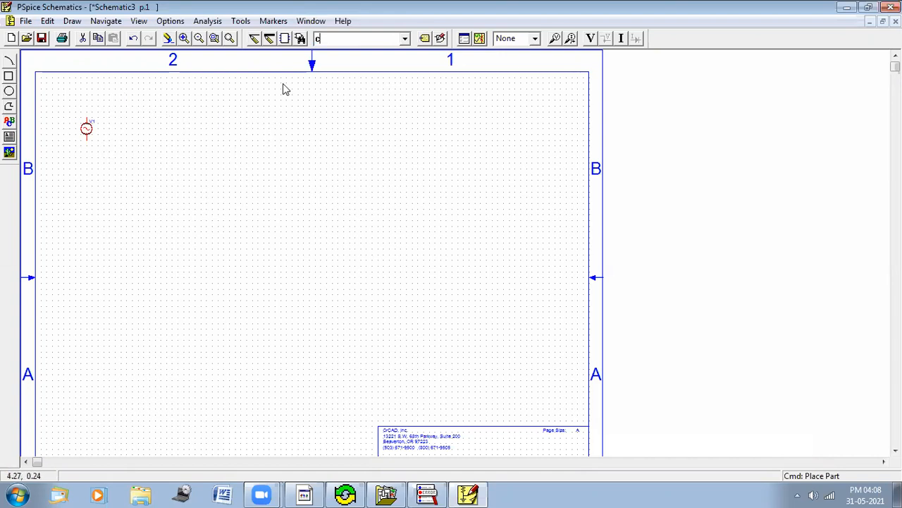
key(Return)
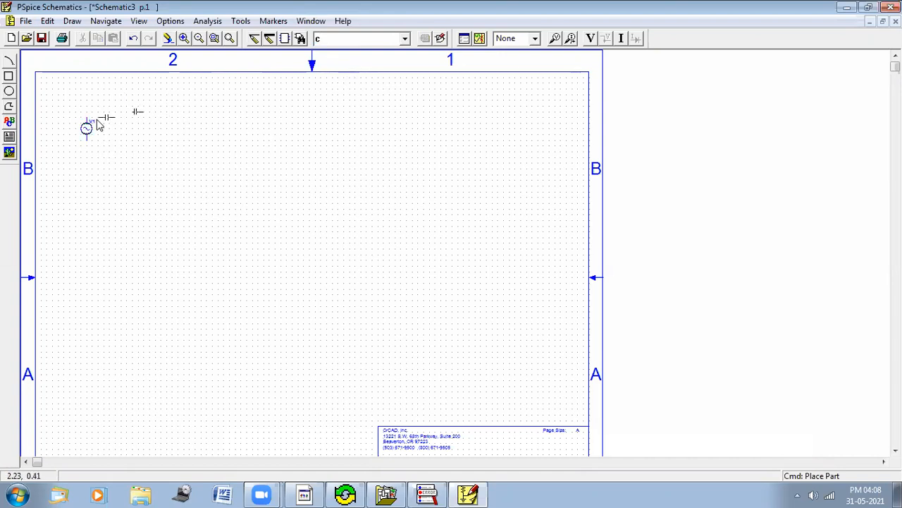
click(125, 95)
Step: Place a vertically rotated inductor to the right of the capacitor
click(352, 39)
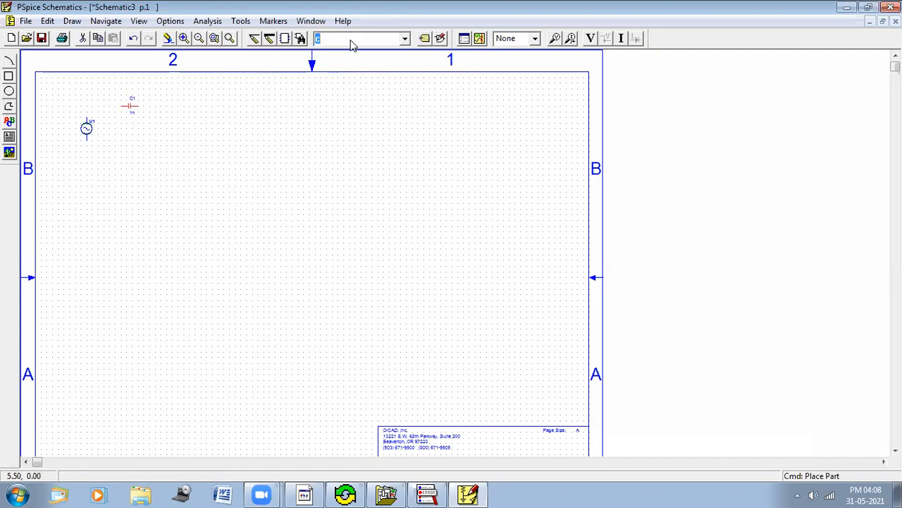
text(l)
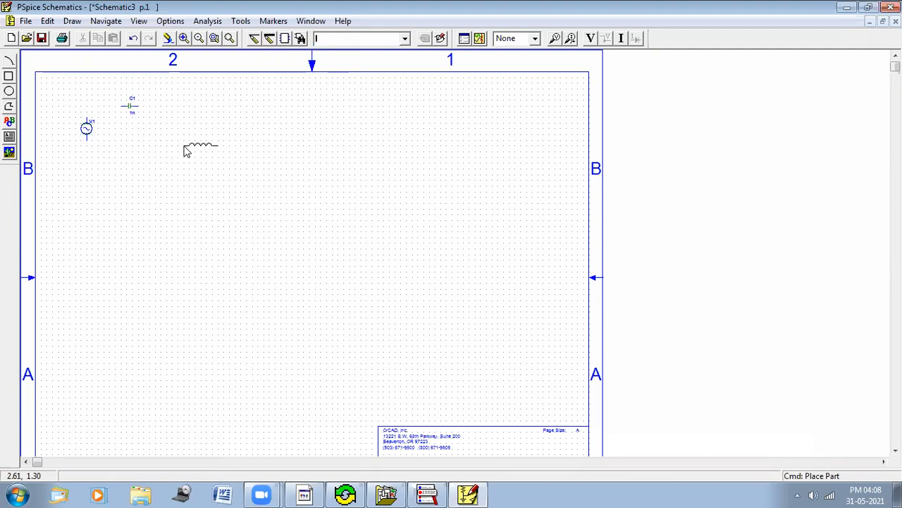
key(ctrl+r)
click(175, 155)
key(Escape)
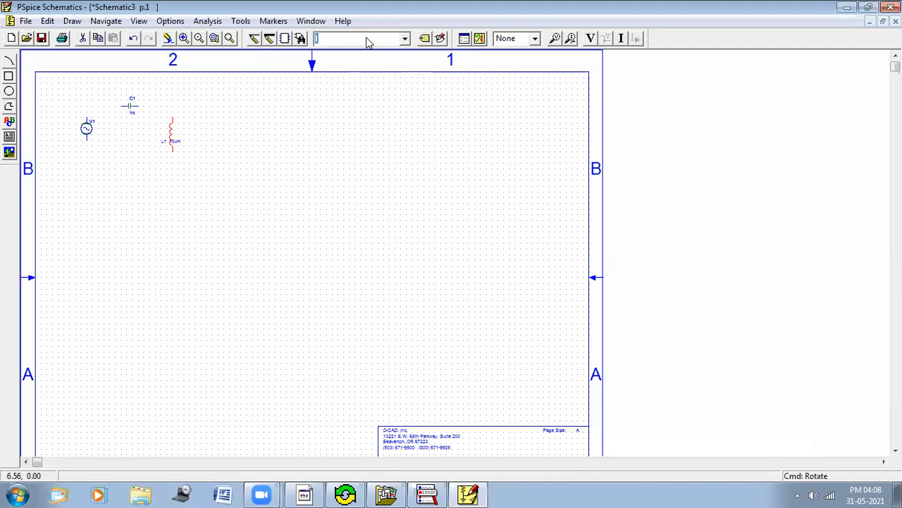
Step: Place a vertically rotated resistor to the right of the inductor
text(r)
key(Return)
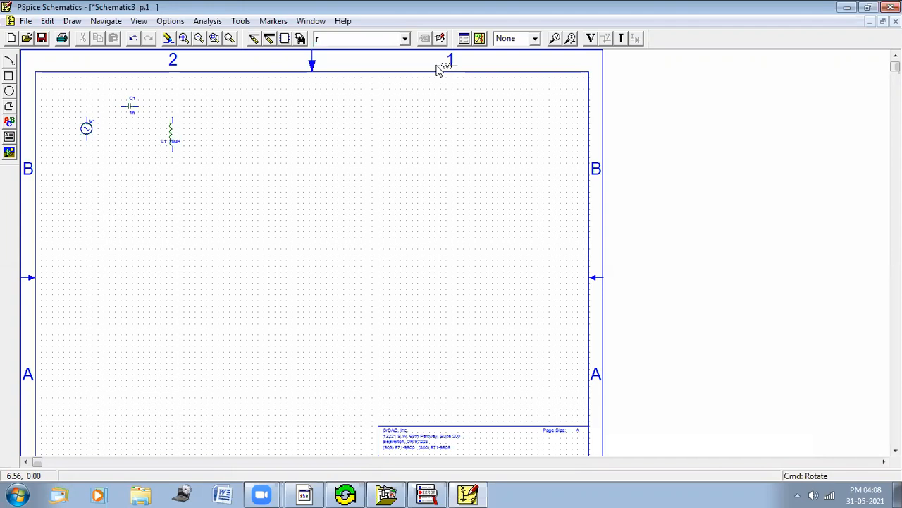
key(ctrl+r)
click(241, 144)
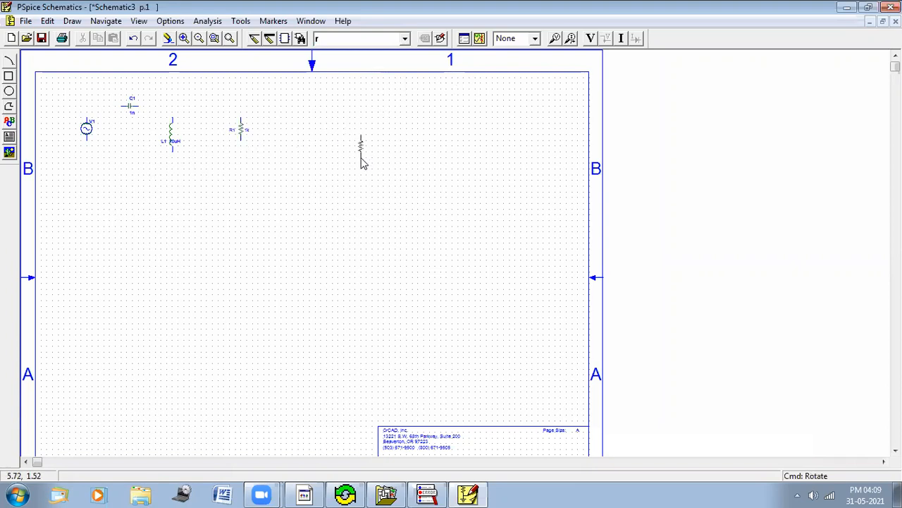
Step: Place a GND_EARTH ground symbol below the inductor and zoom in on the parts
click(382, 36)
click(405, 39)
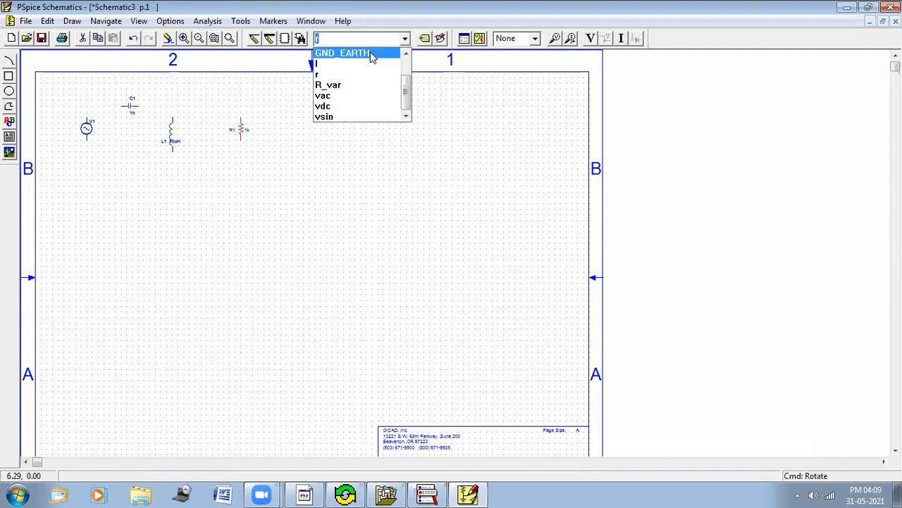
click(372, 54)
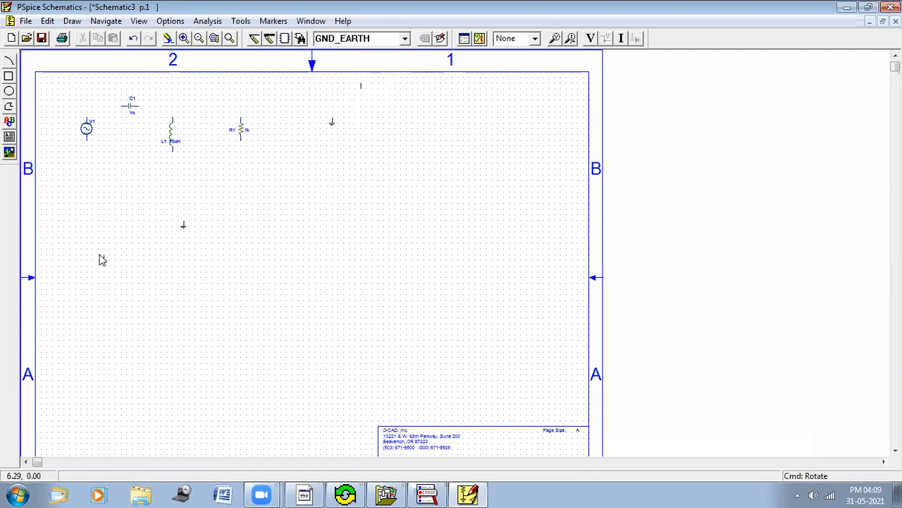
click(163, 168)
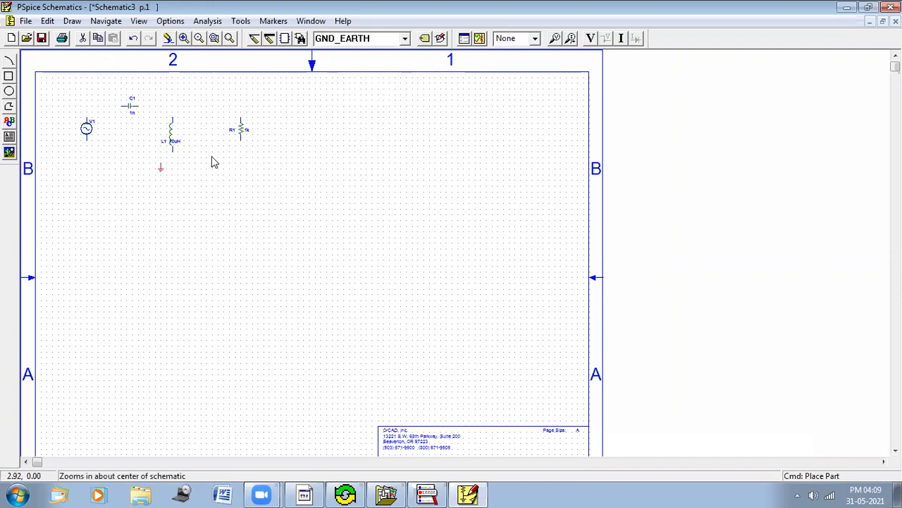
drag(273, 190, 60, 81)
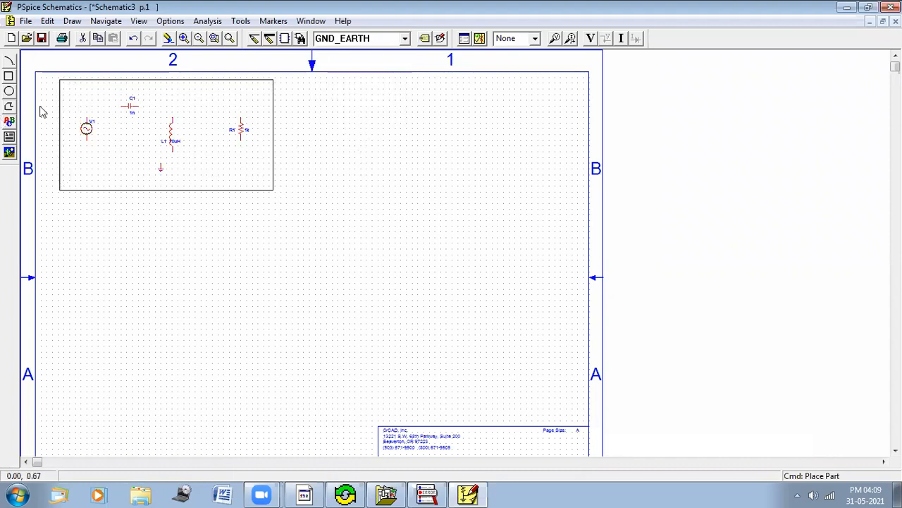
click(183, 38)
click(183, 38)
click(183, 39)
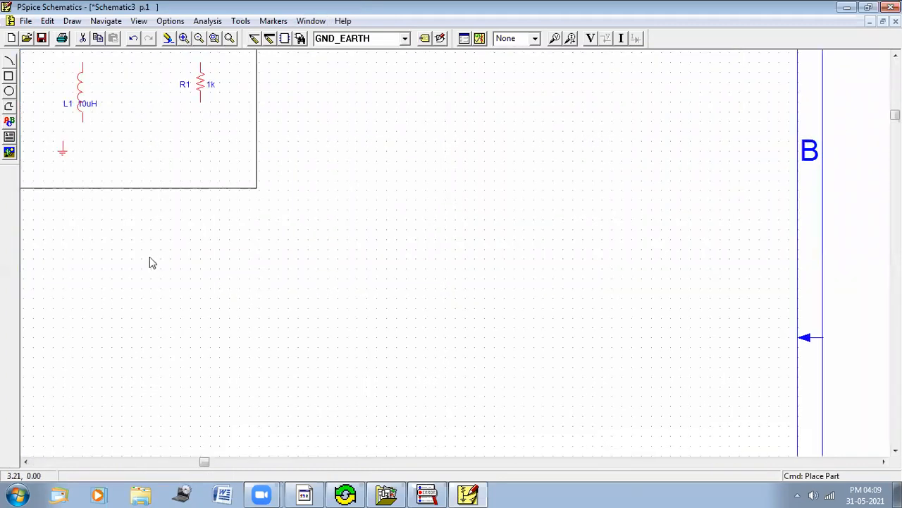
click(26, 462)
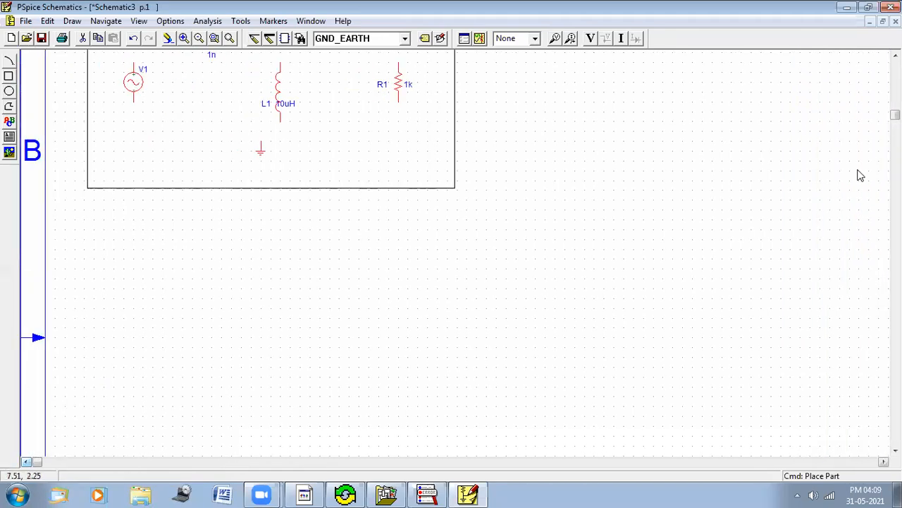
click(896, 56)
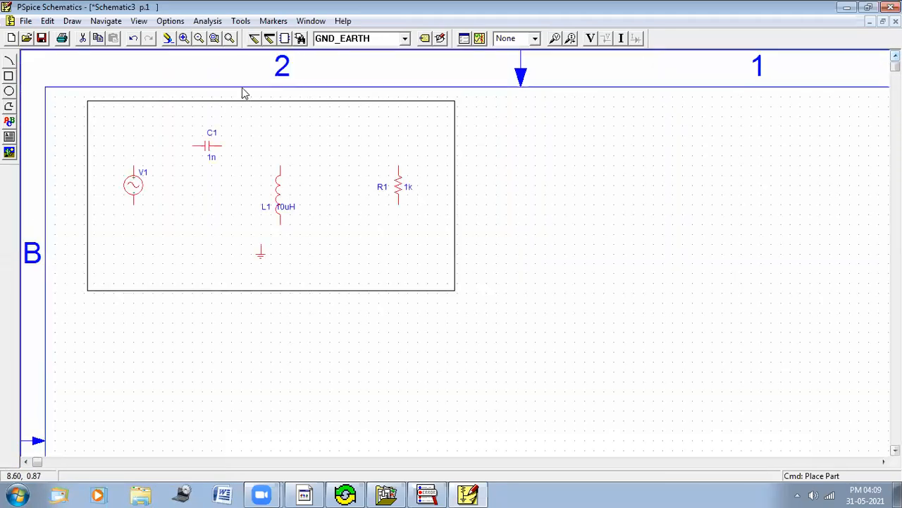
click(183, 38)
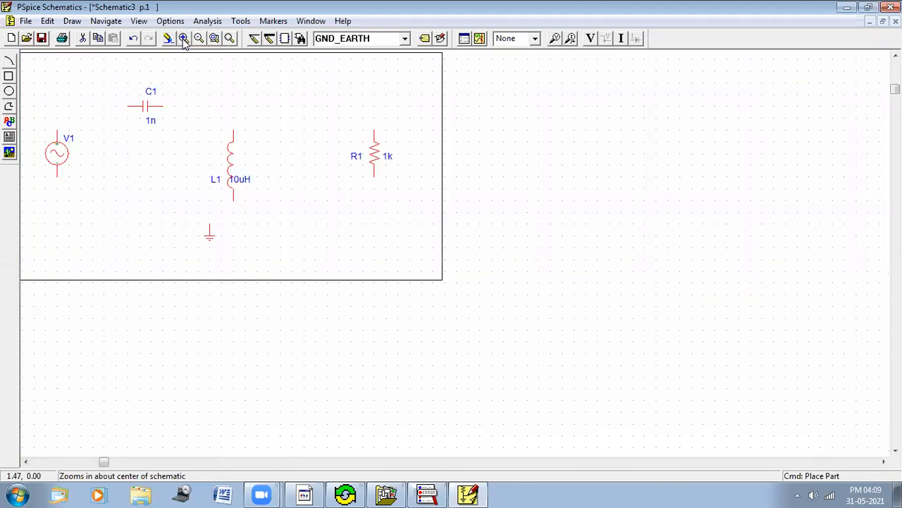
click(184, 38)
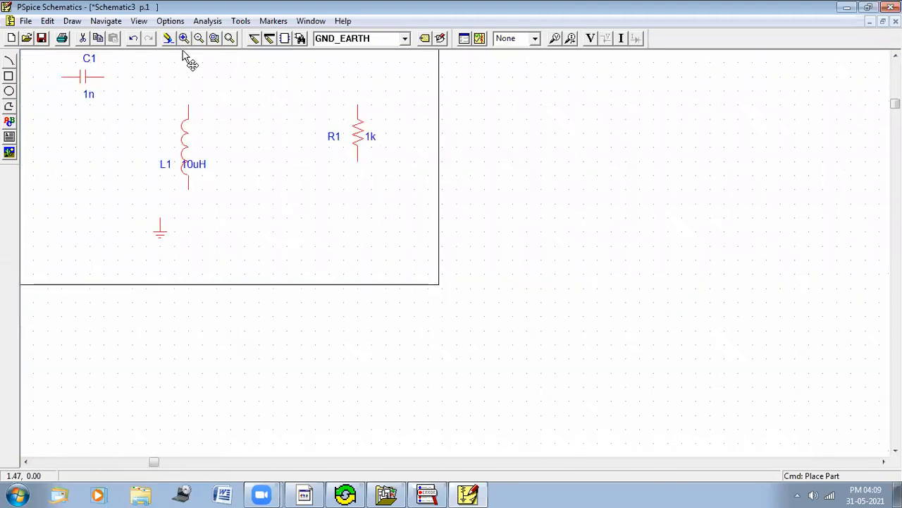
click(26, 463)
click(896, 56)
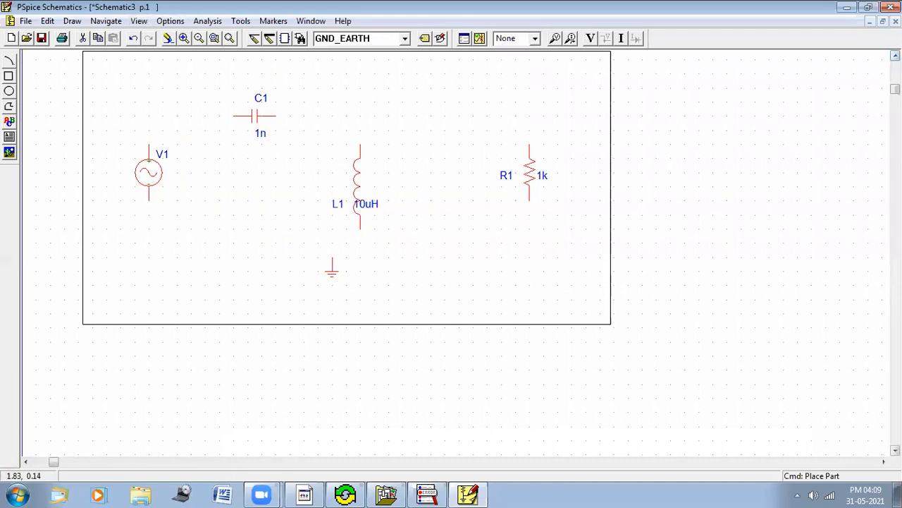
click(884, 463)
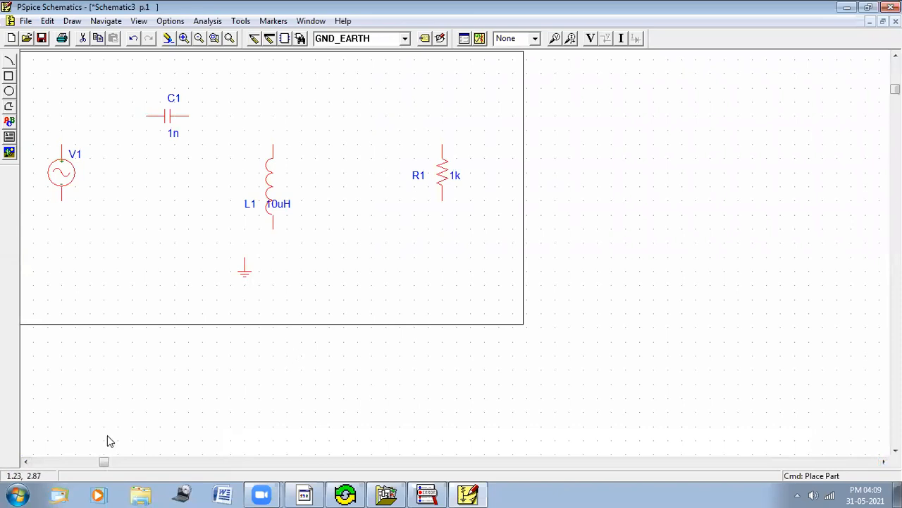
click(26, 463)
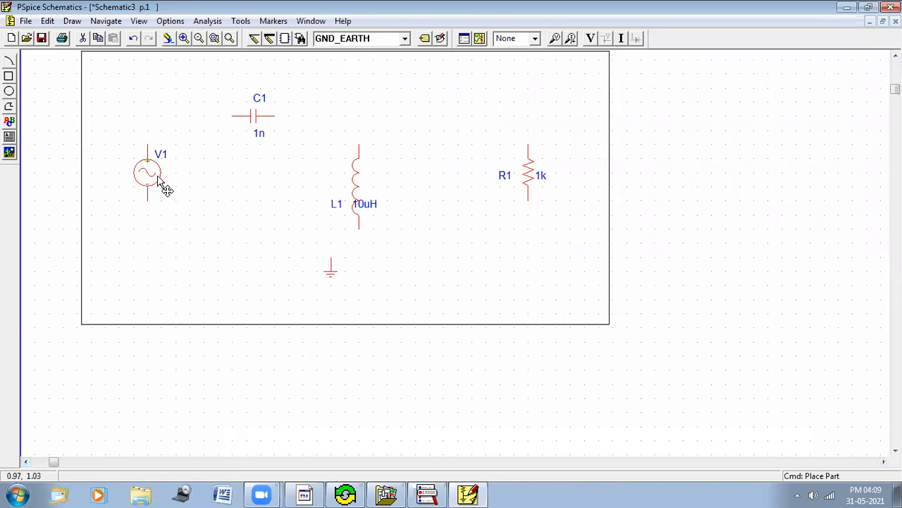
click(895, 56)
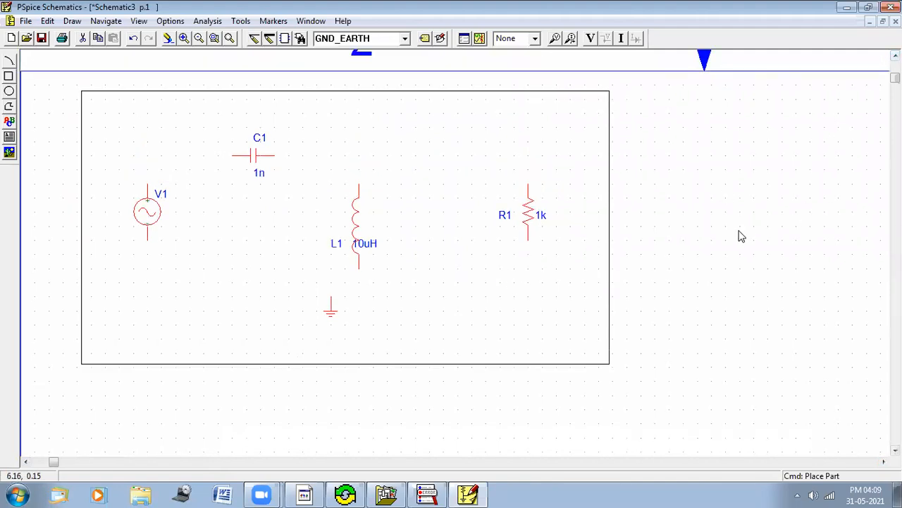
double_click(143, 218)
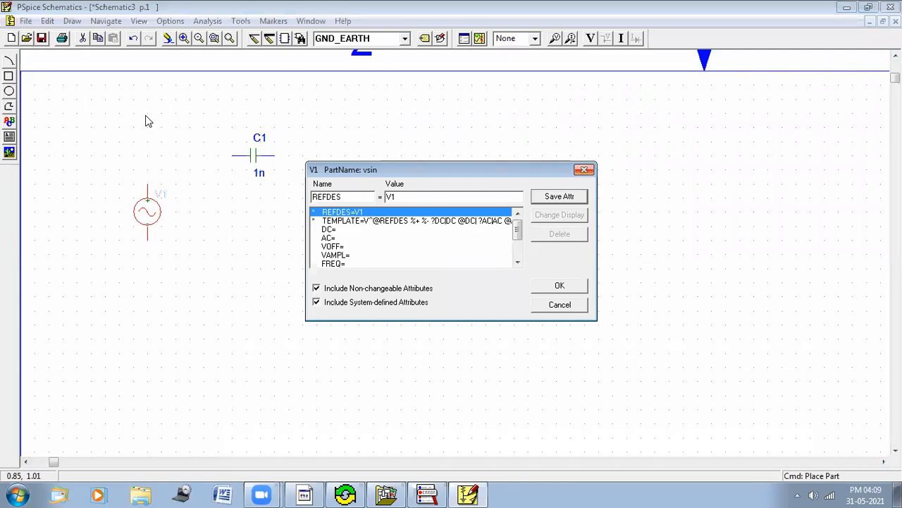
key(Escape)
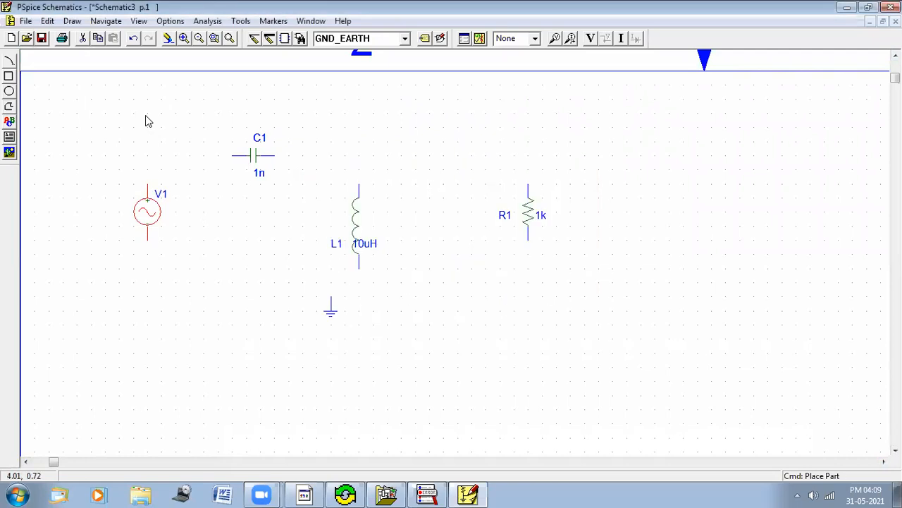
click(254, 39)
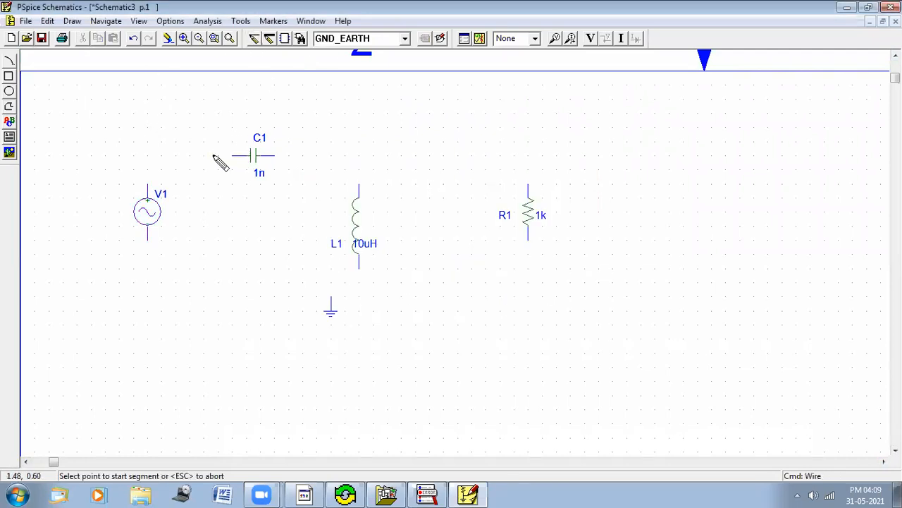
click(161, 170)
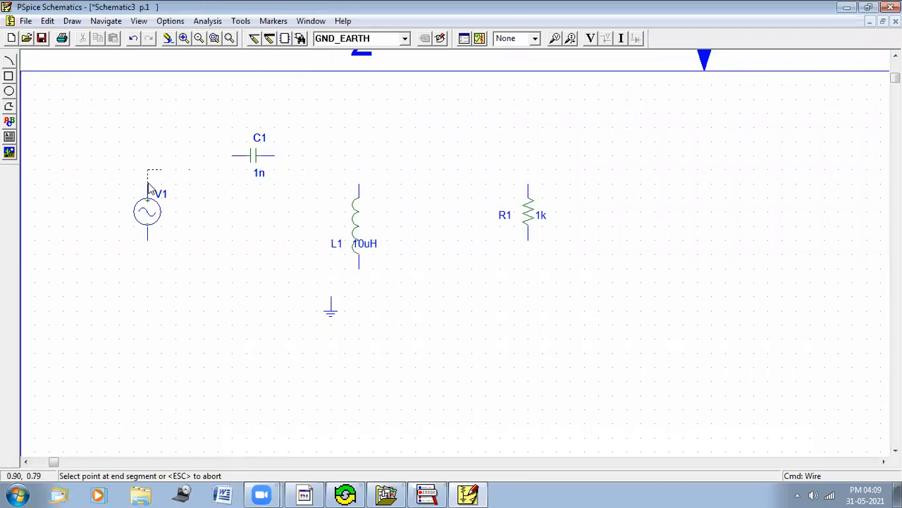
key(Escape)
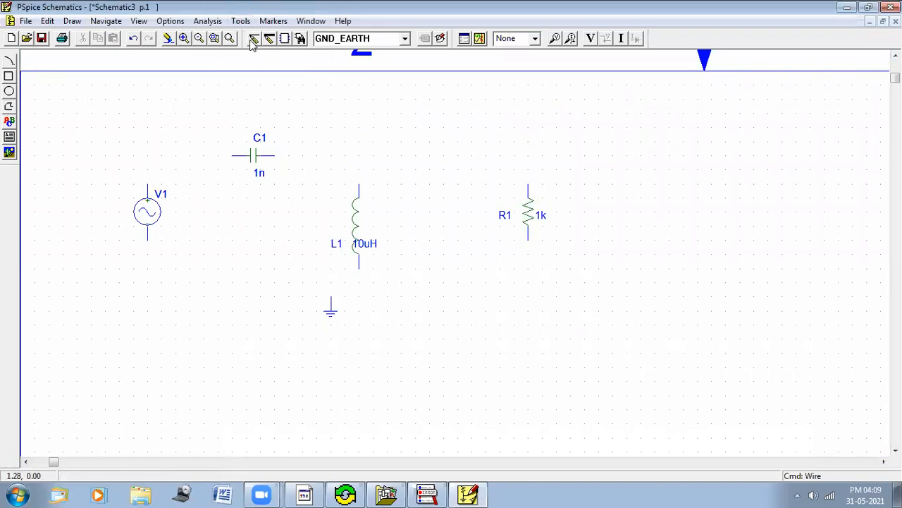
Step: Wire the source's top terminal to the capacitor, and the capacitor to the tops of the inductor and resistor
click(254, 39)
click(149, 163)
click(275, 156)
click(274, 155)
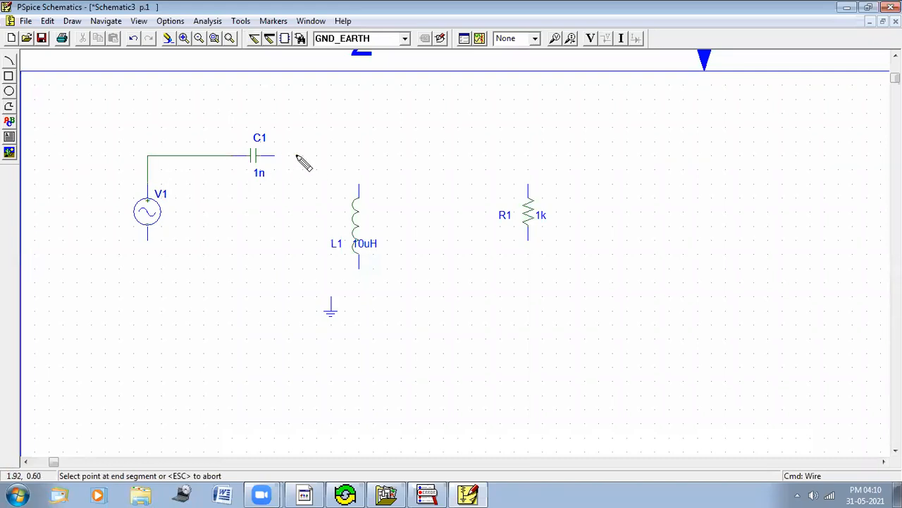
click(360, 183)
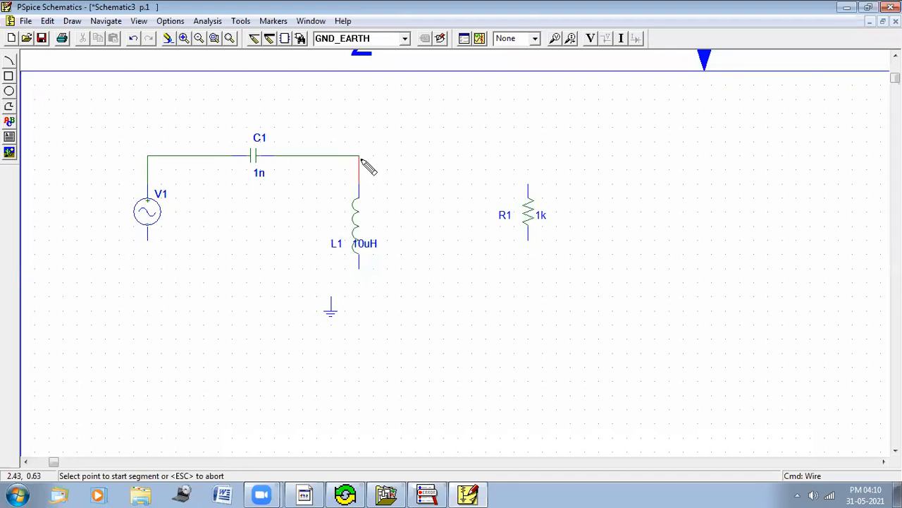
click(358, 156)
click(528, 183)
Step: Wire the bottoms of the source, inductor and resistor together and connect the ground symbol to that bottom wire
click(147, 239)
click(147, 282)
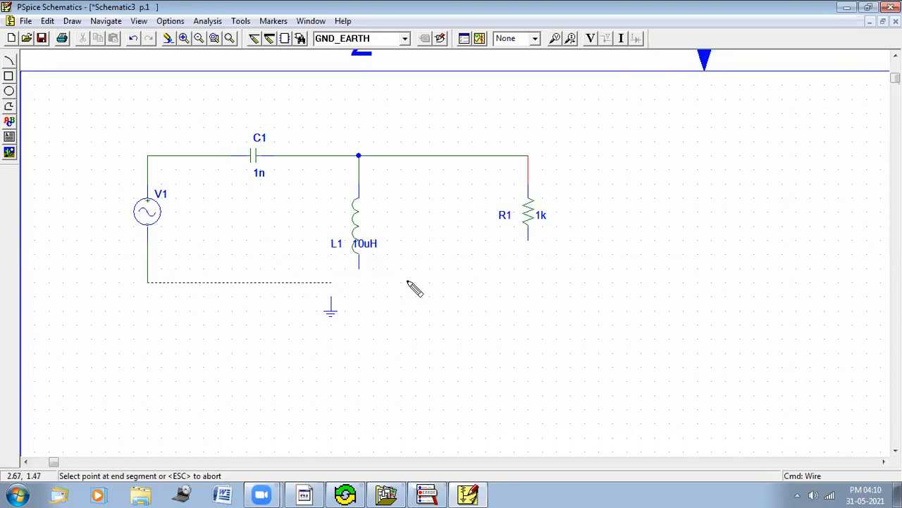
click(529, 244)
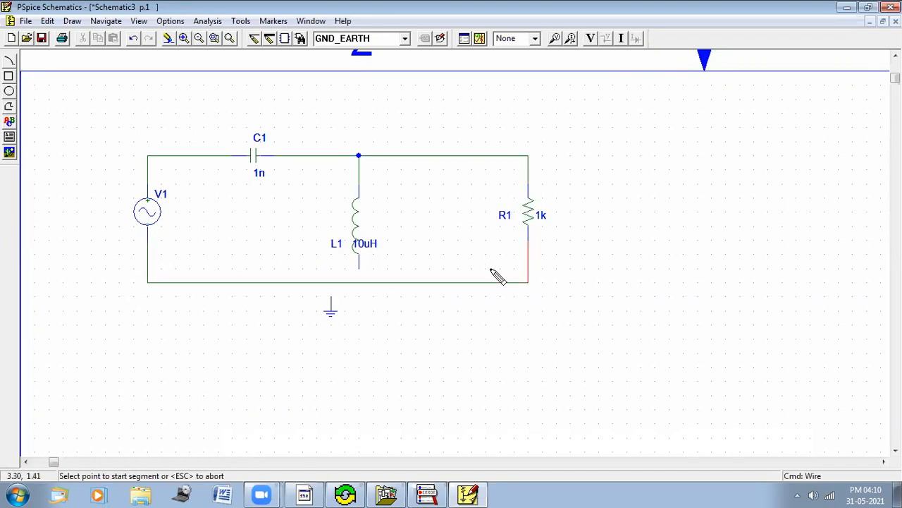
click(359, 269)
click(358, 282)
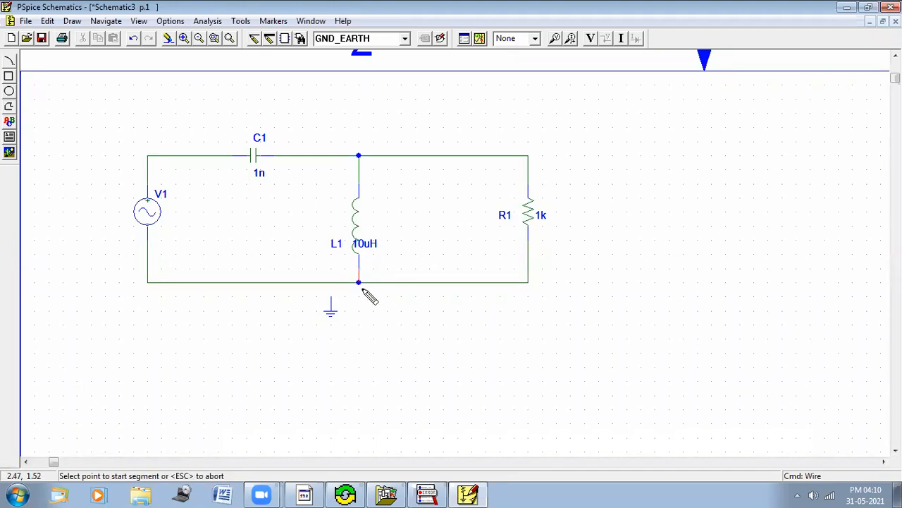
click(331, 302)
click(330, 282)
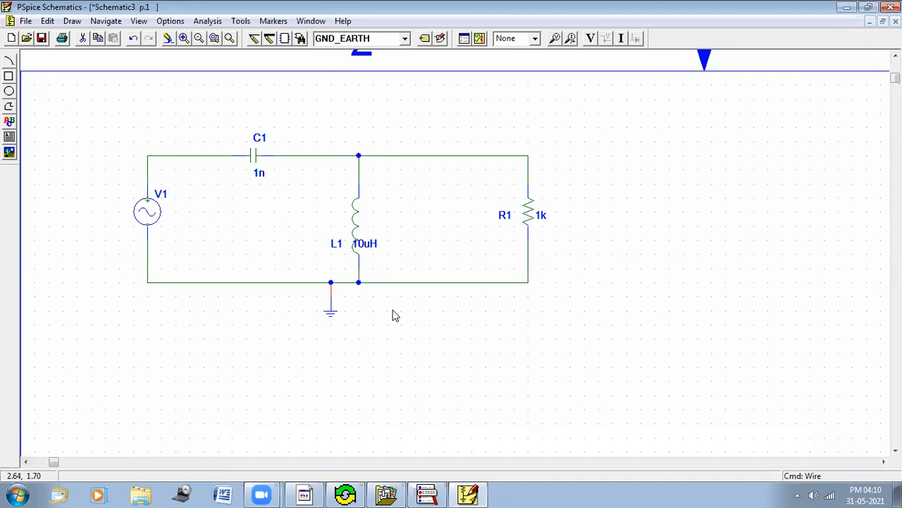
Step: Set the sine source's attributes to DC 0, AC 230, VOFF 0, VAMPL 230 and FREQ 50
click(151, 211)
double_click(151, 213)
click(356, 233)
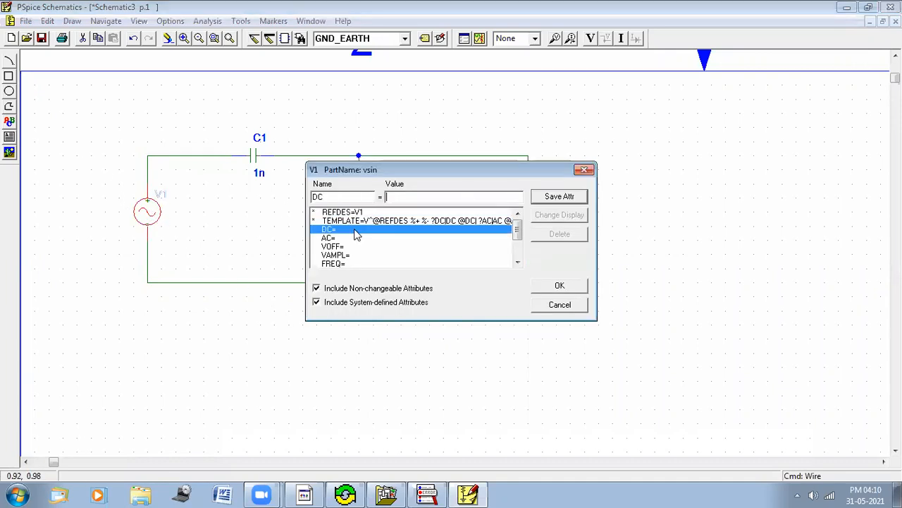
text(0)
click(337, 238)
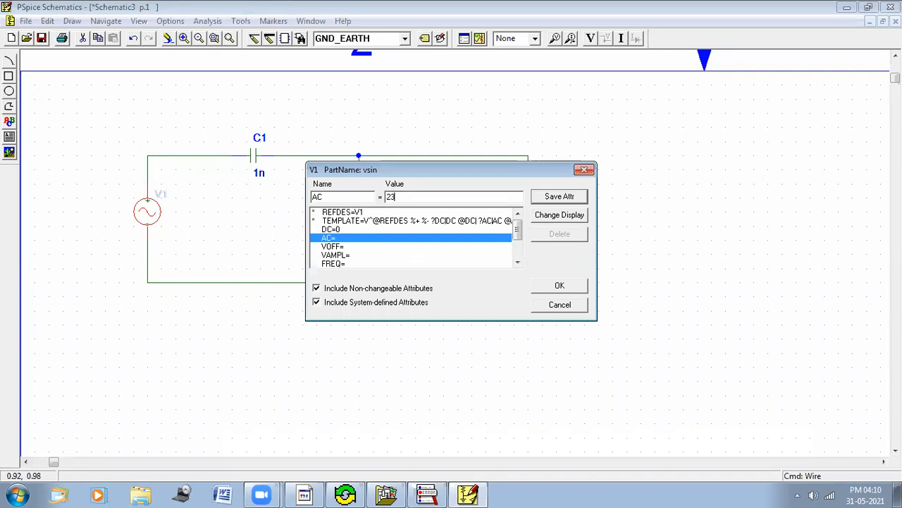
key(Return)
click(349, 247)
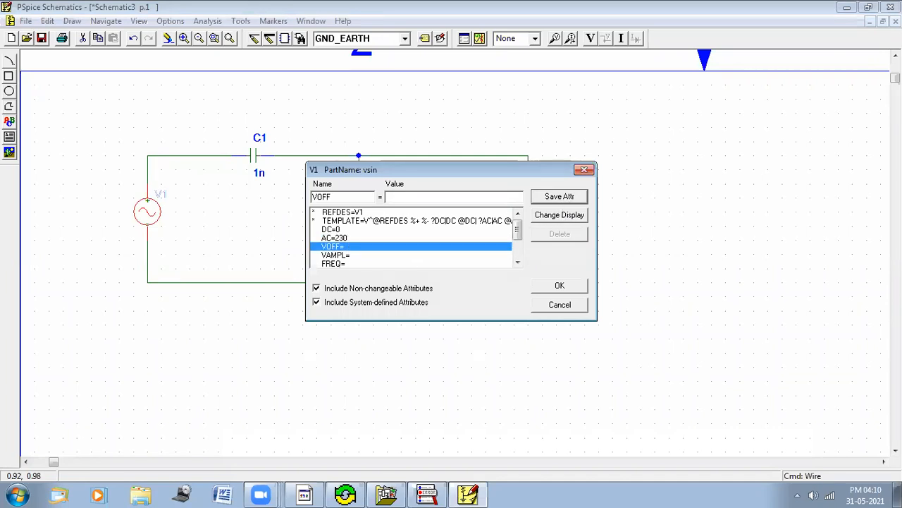
text(0)
click(363, 257)
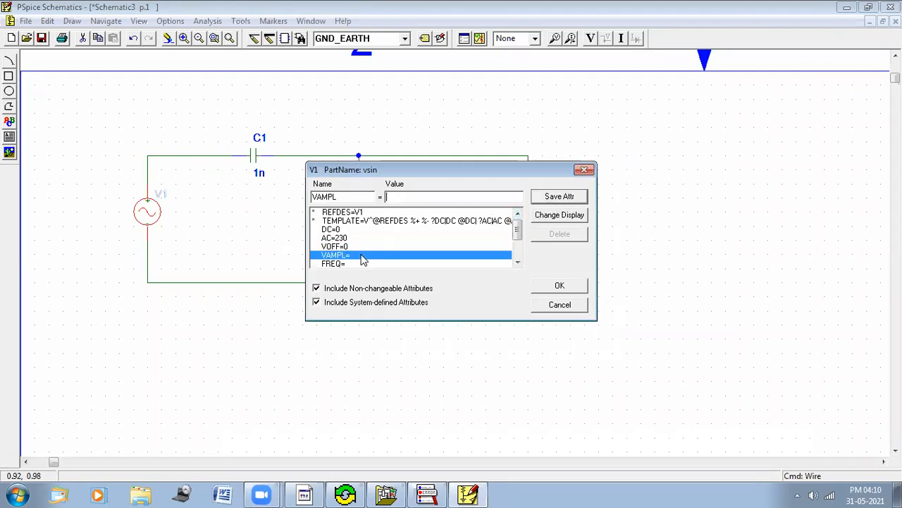
text(230)
click(556, 202)
click(357, 265)
text(50)
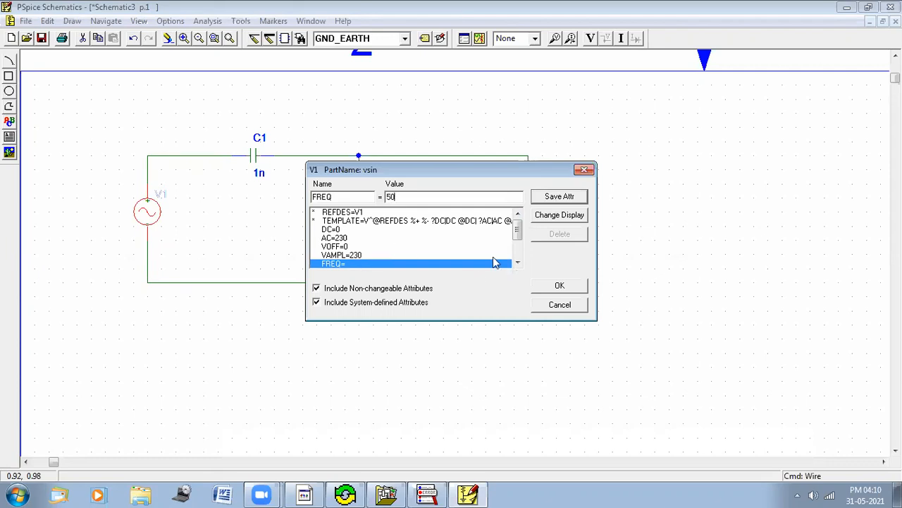
click(562, 203)
drag(517, 230, 566, 300)
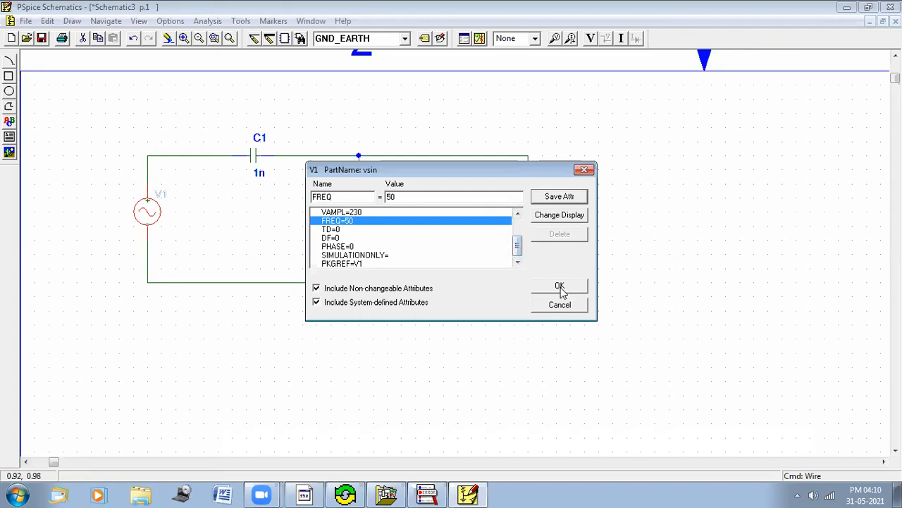
click(561, 287)
Step: Set the capacitor's value to 50uF
click(258, 172)
double_click(259, 174)
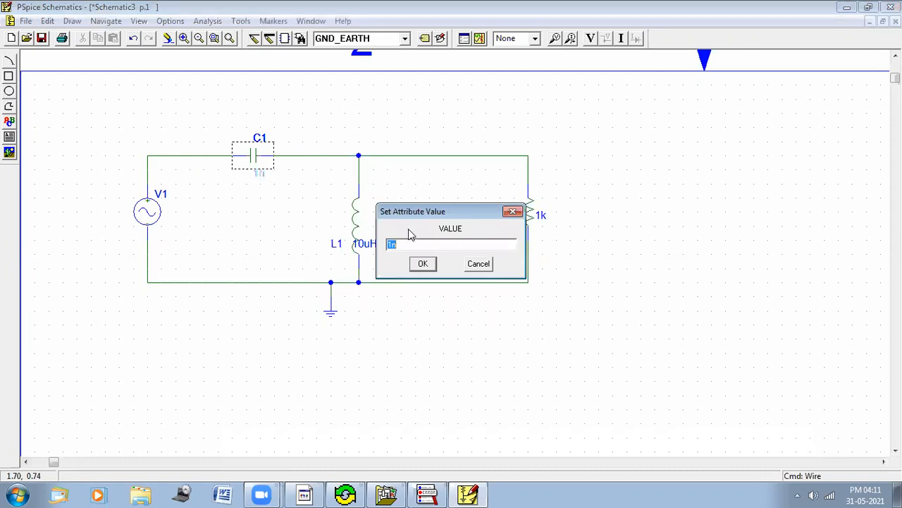
text(50uF)
click(434, 263)
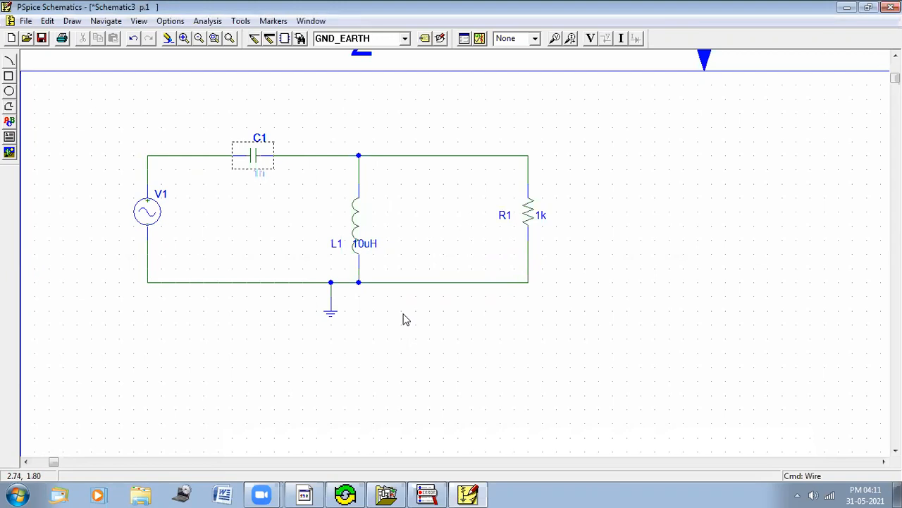
Step: Set the inductor's value to 0.2028 H
drag(370, 245, 378, 249)
key(ctrl+e)
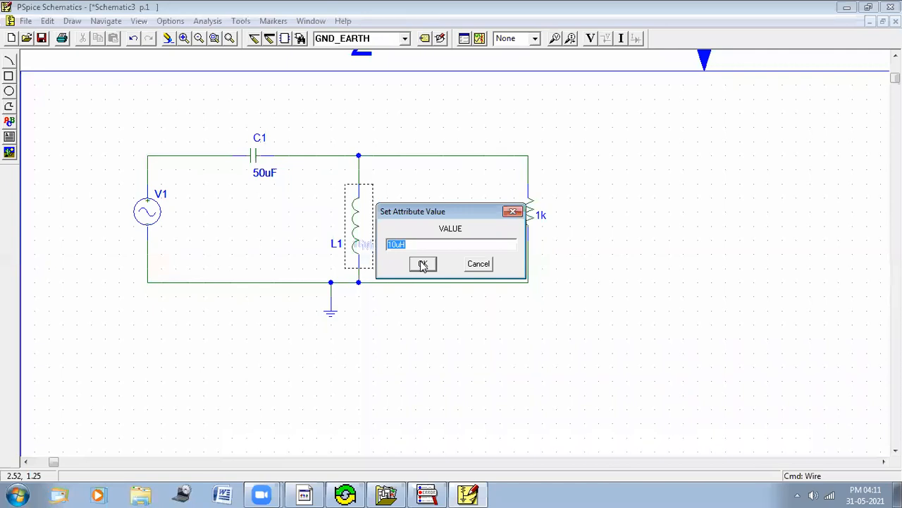
text(028)
click(424, 266)
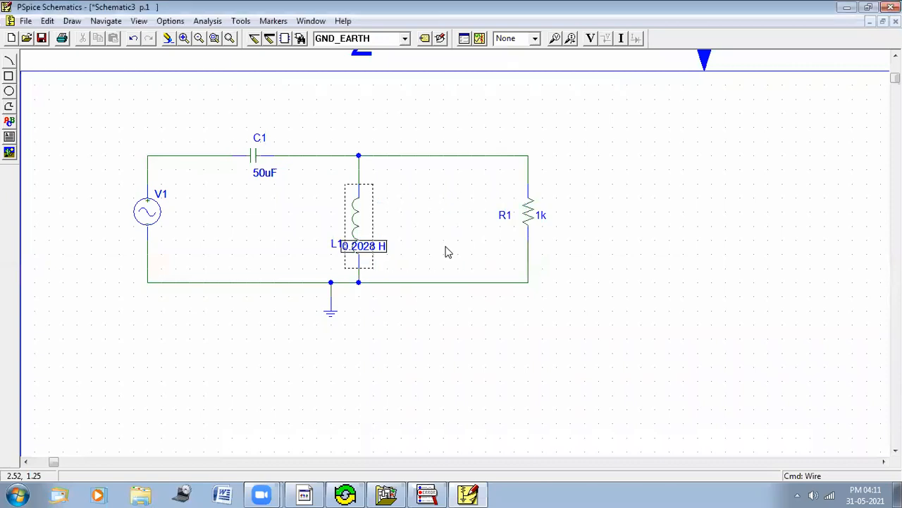
click(420, 349)
Step: Set the resistor's value to 300 and nudge its value label slightly to the right
double_click(541, 215)
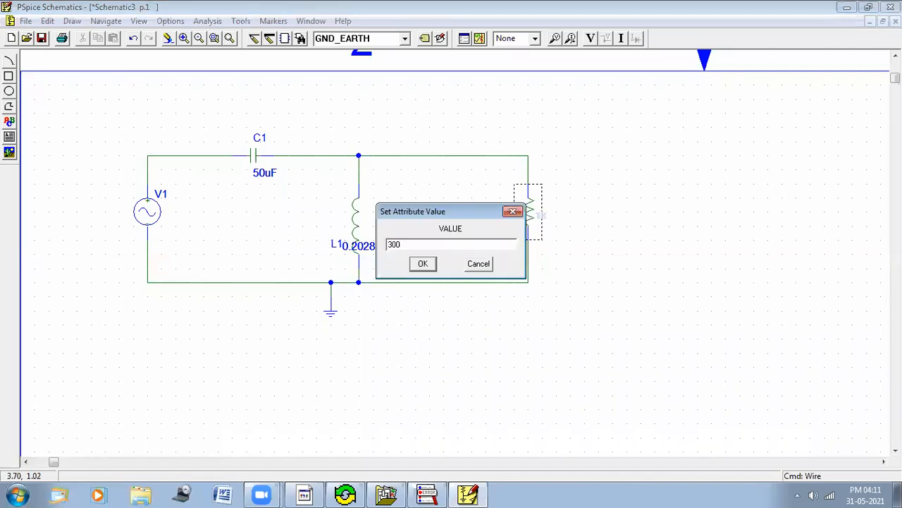
click(423, 263)
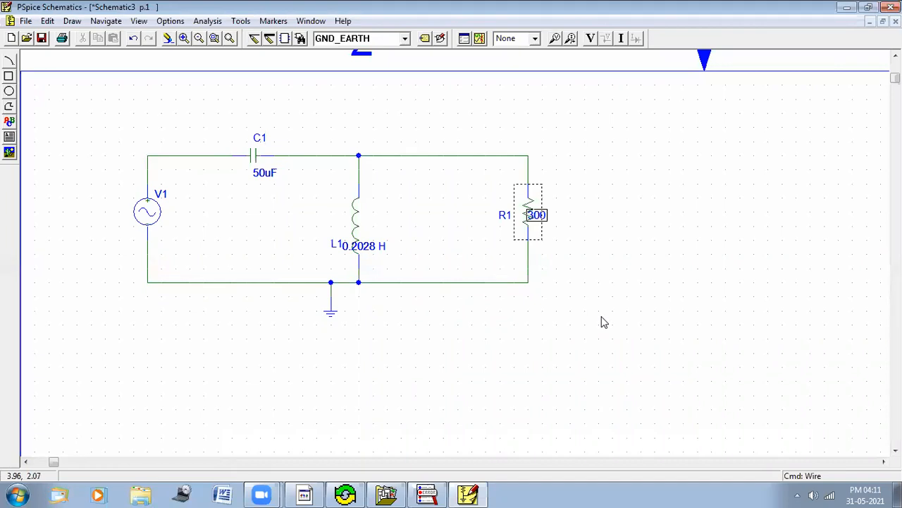
drag(540, 215, 559, 215)
click(598, 257)
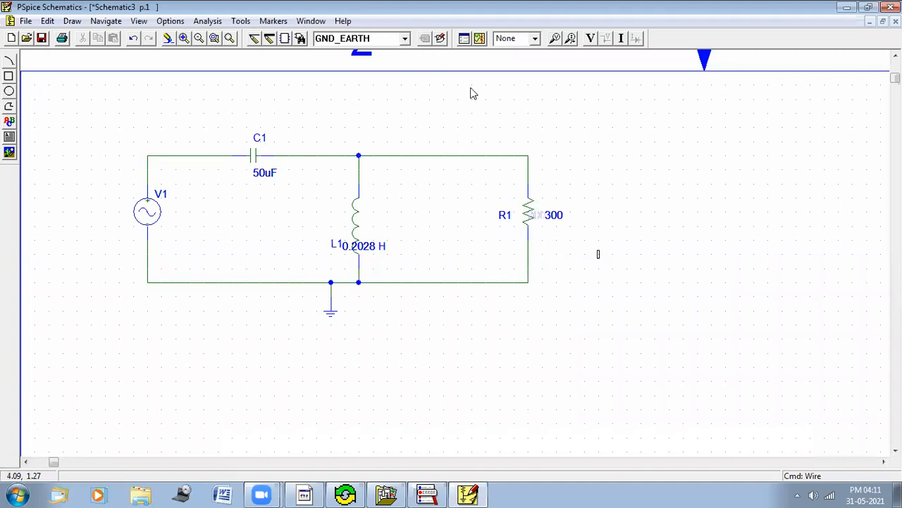
Step: Enable a linear AC sweep from 1 Hz to 60 Hz in the analysis setup
click(463, 41)
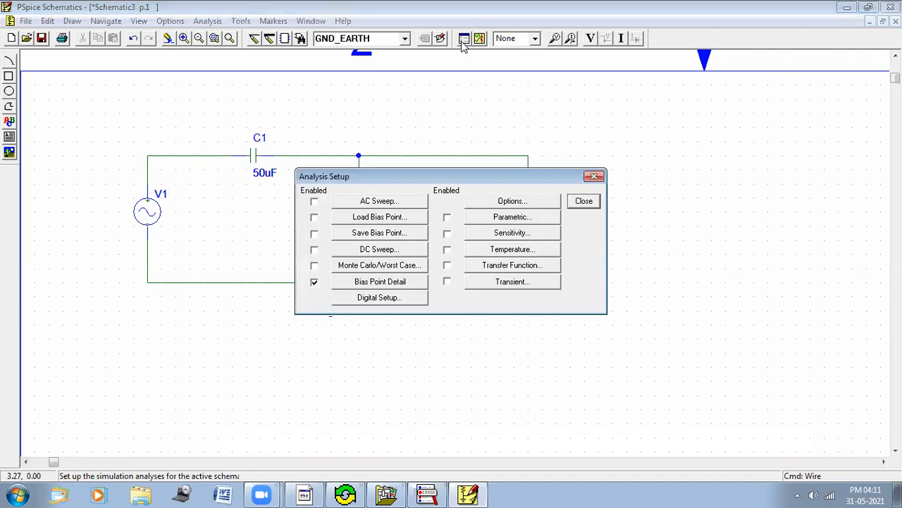
click(315, 202)
click(372, 202)
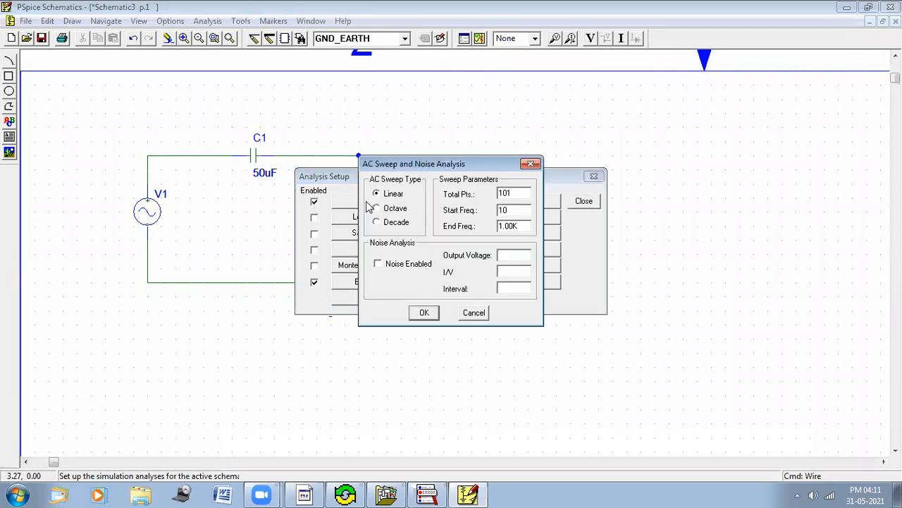
click(519, 210)
text(1)
drag(527, 226, 480, 225)
text(60)
click(426, 313)
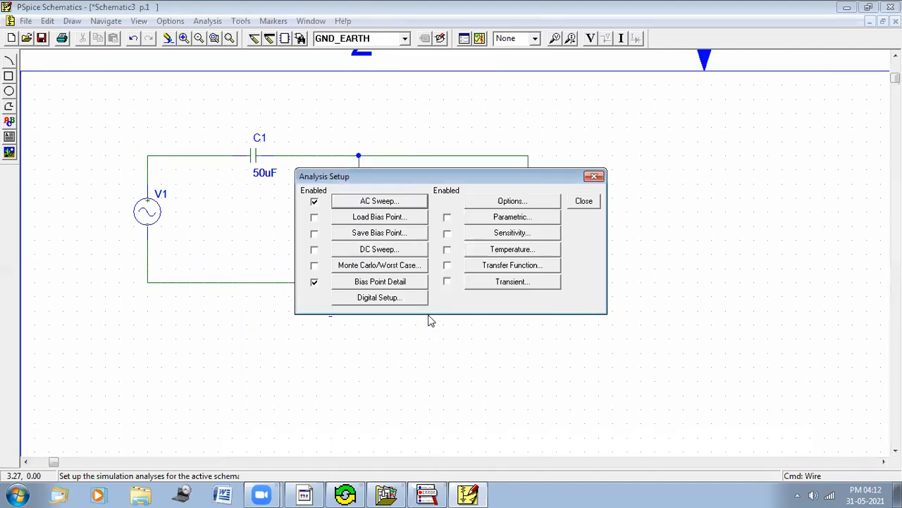
click(591, 204)
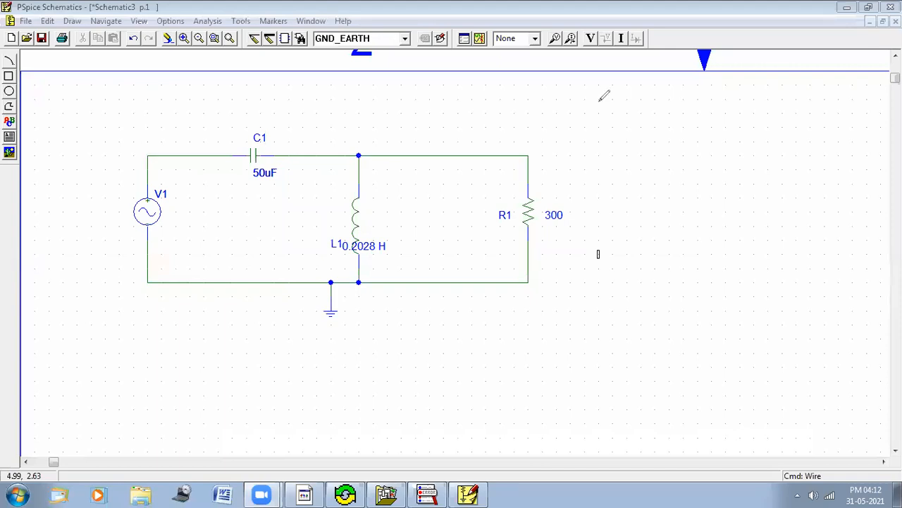
Step: Place a current marker on the resistor's upper pin
mouse_move(547, 32)
mouse_down()
mouse_move(575, 27)
mouse_move(578, 57)
mouse_move(545, 41)
mouse_move(558, 27)
mouse_move(578, 26)
mouse_move(579, 51)
mouse_move(566, 34)
mouse_move(578, 32)
mouse_move(567, 53)
mouse_move(570, 28)
mouse_up()
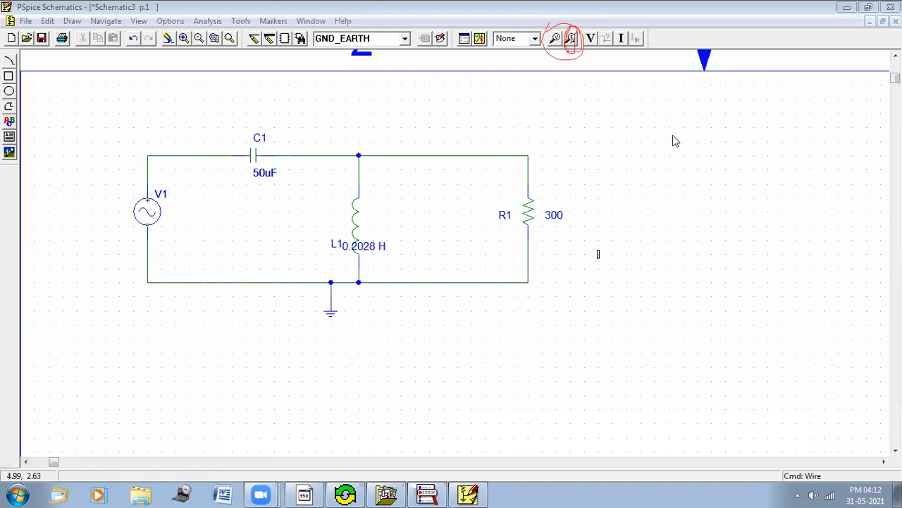
click(572, 40)
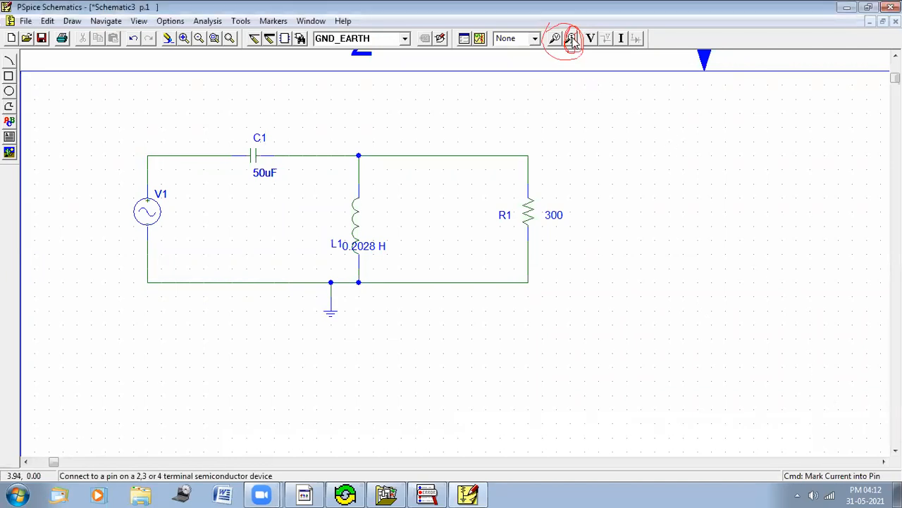
click(533, 183)
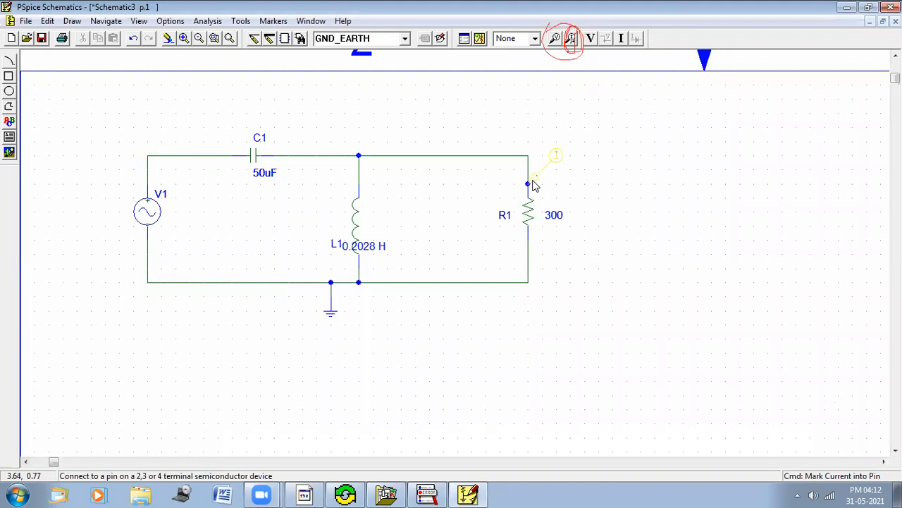
right_click(630, 230)
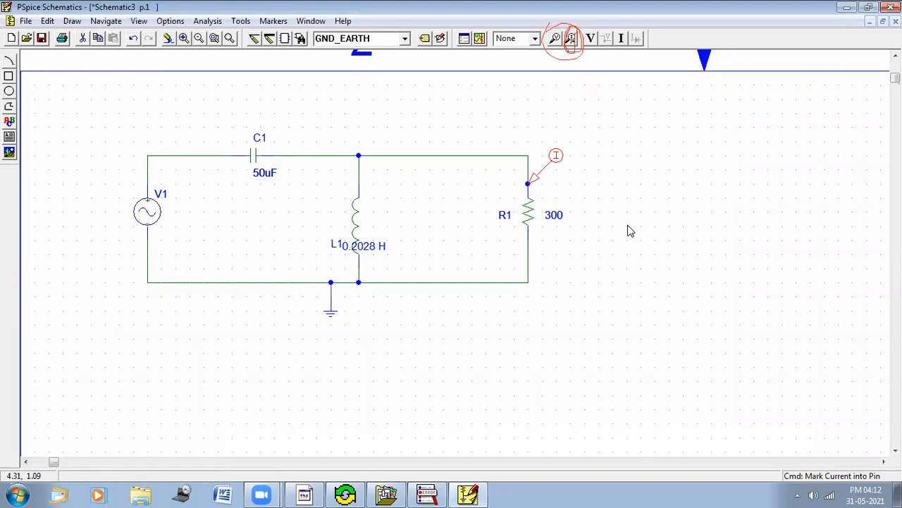
Step: Save the schematic as test2 in Lab Simulation and run the simulation, closing the simulator window
click(480, 39)
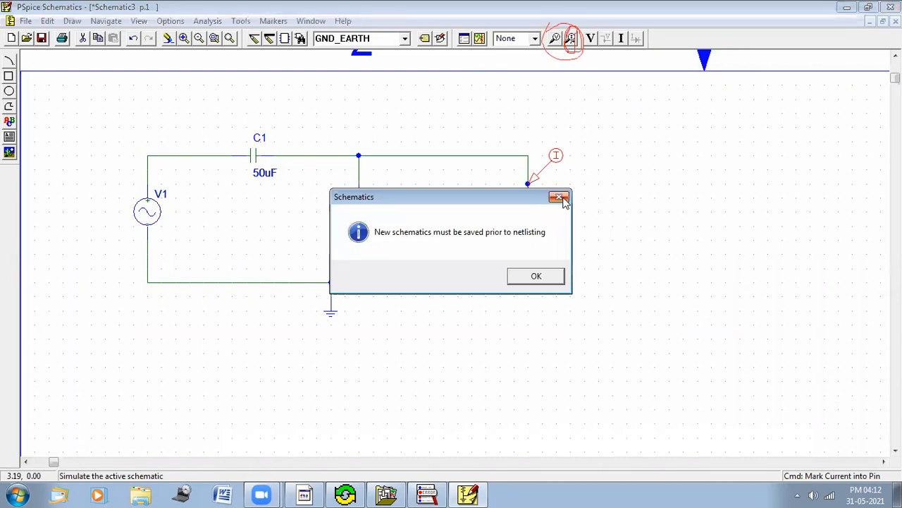
click(525, 276)
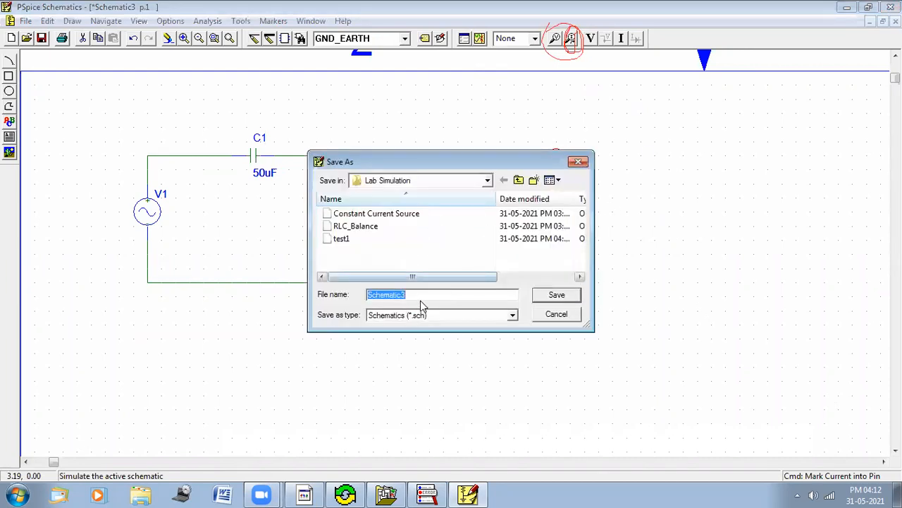
text(test2)
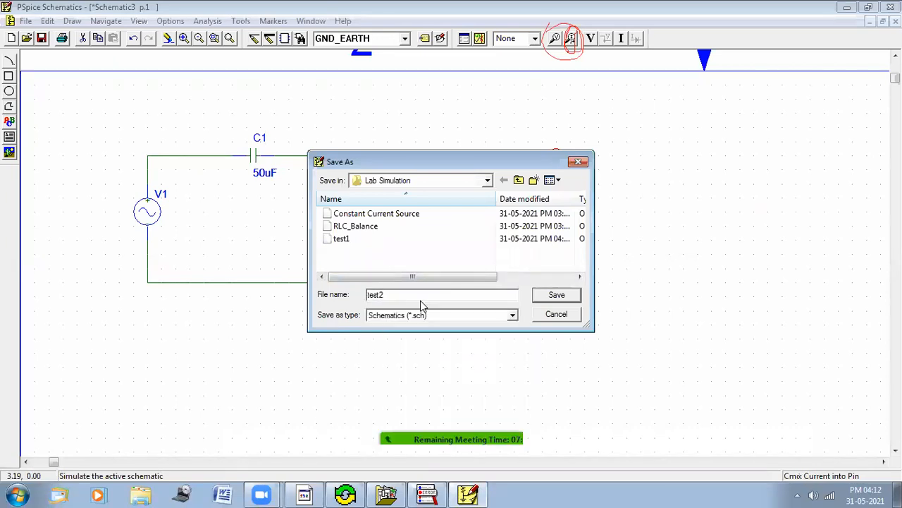
click(561, 295)
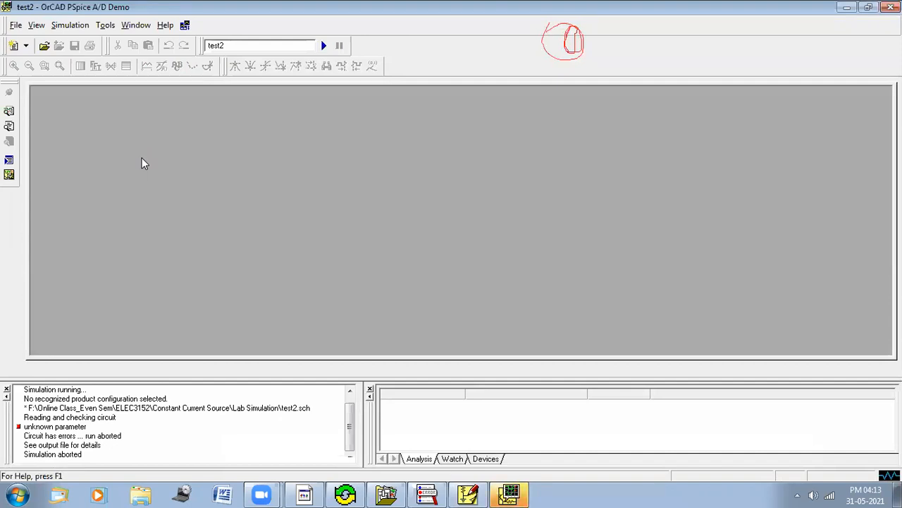
click(891, 7)
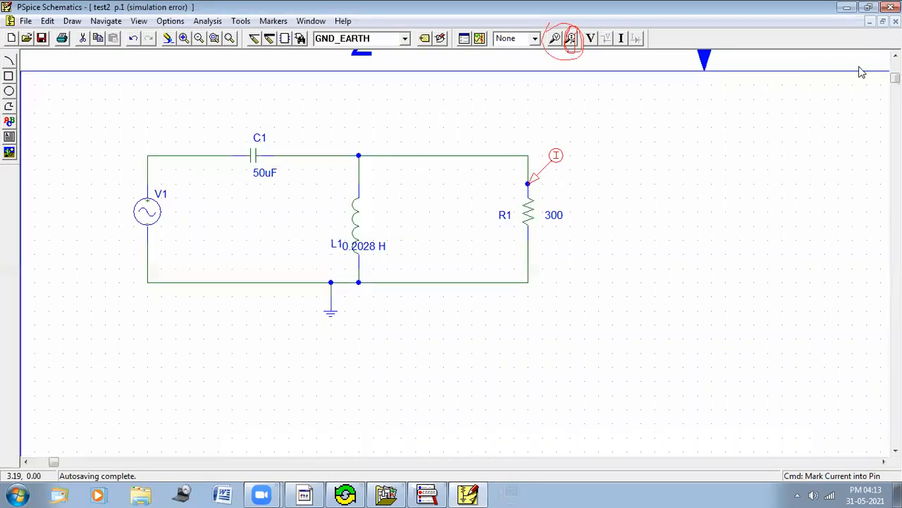
Step: Save the schematic and rerun the simulation, closing the simulator window again
click(42, 38)
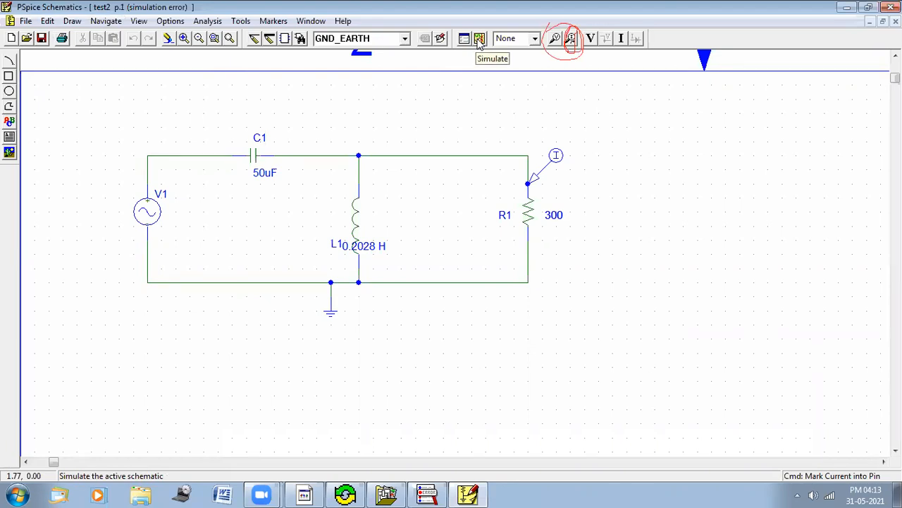
click(479, 39)
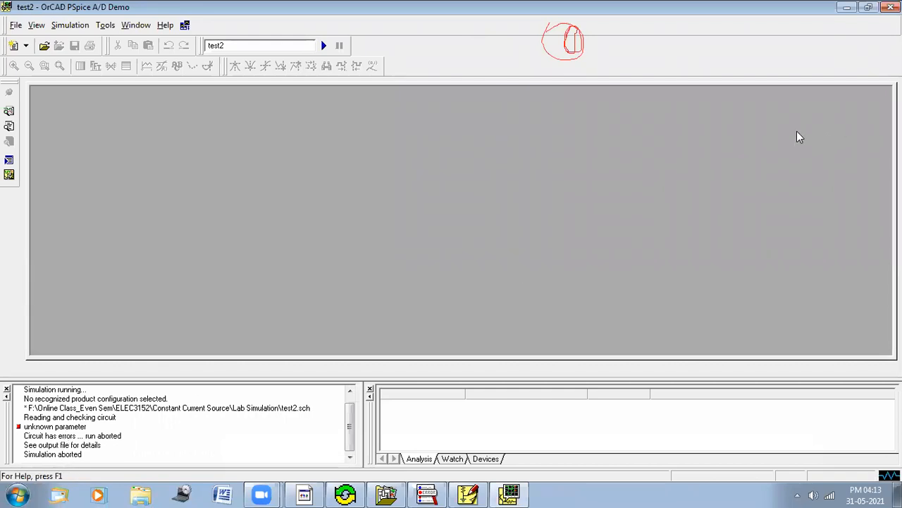
click(891, 7)
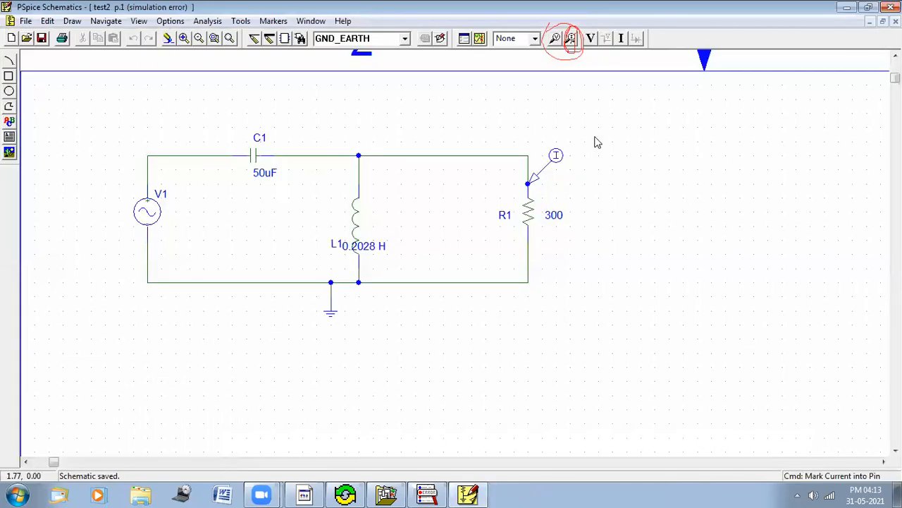
Step: Move the inductor's value label further to the right of the coil
click(680, 487)
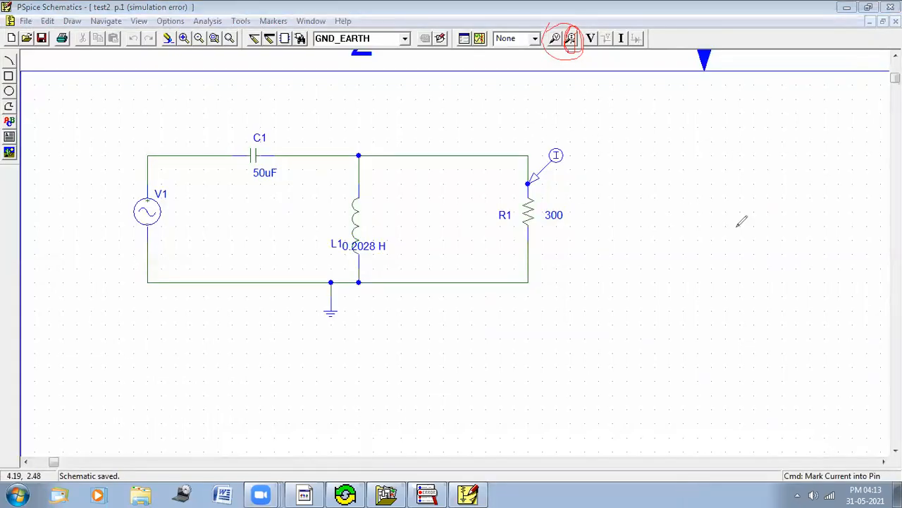
click(869, 389)
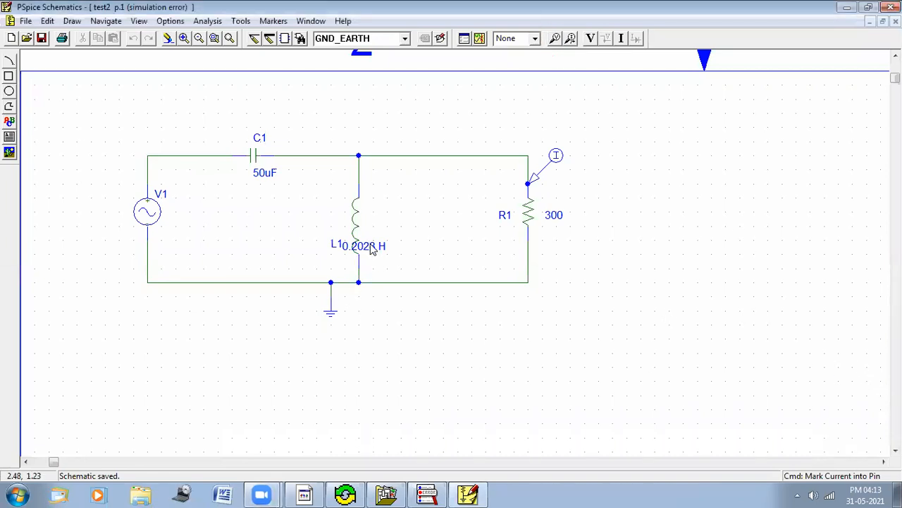
drag(372, 251, 397, 252)
click(87, 188)
Step: Compare the voltage source's attributes with those of the source in the Constant Current Source schematic
double_click(147, 218)
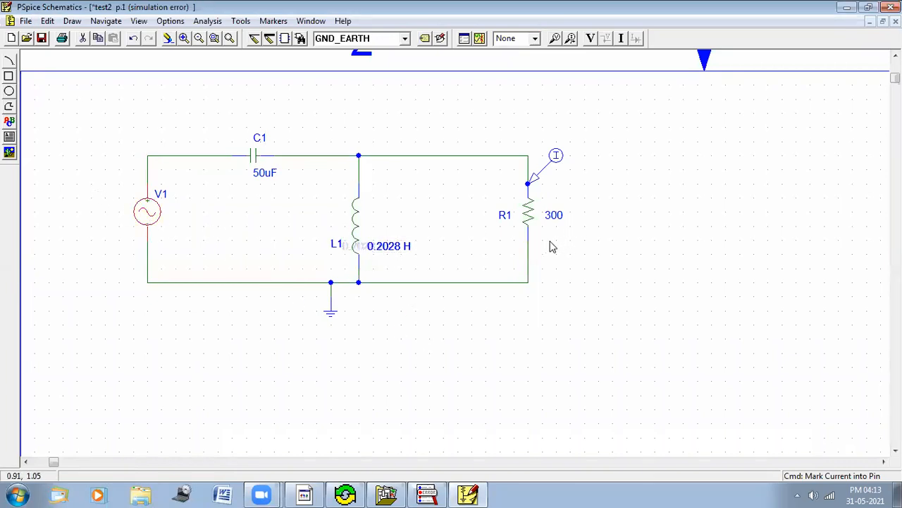
mouse_move(518, 227)
mouse_down()
mouse_move(520, 258)
mouse_move(518, 227)
mouse_up()
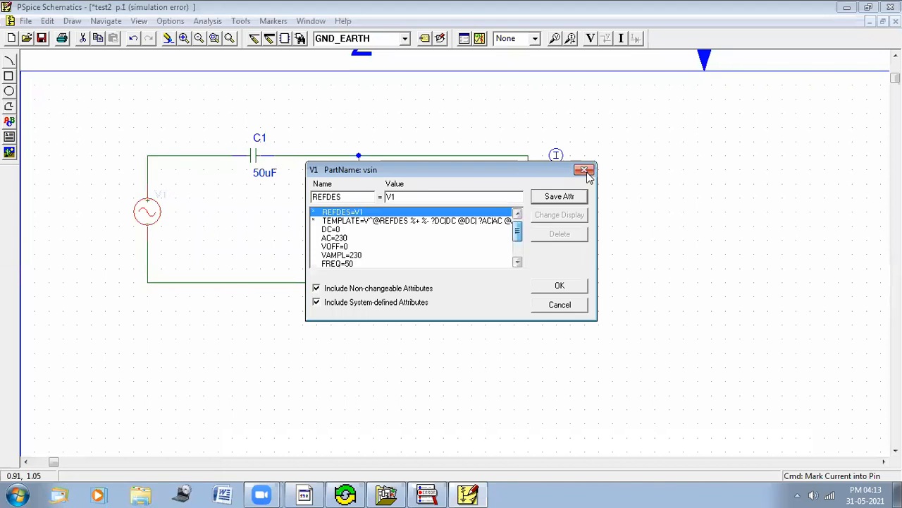
click(585, 171)
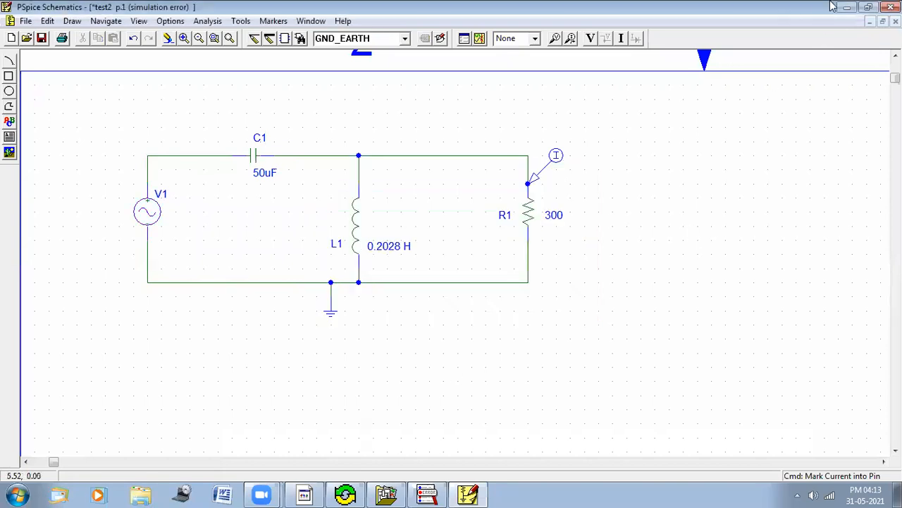
click(26, 38)
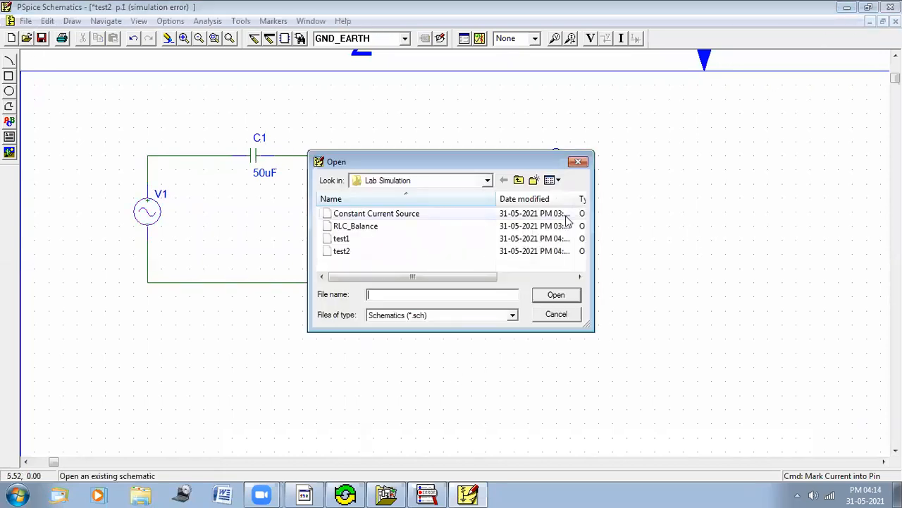
click(370, 214)
click(548, 297)
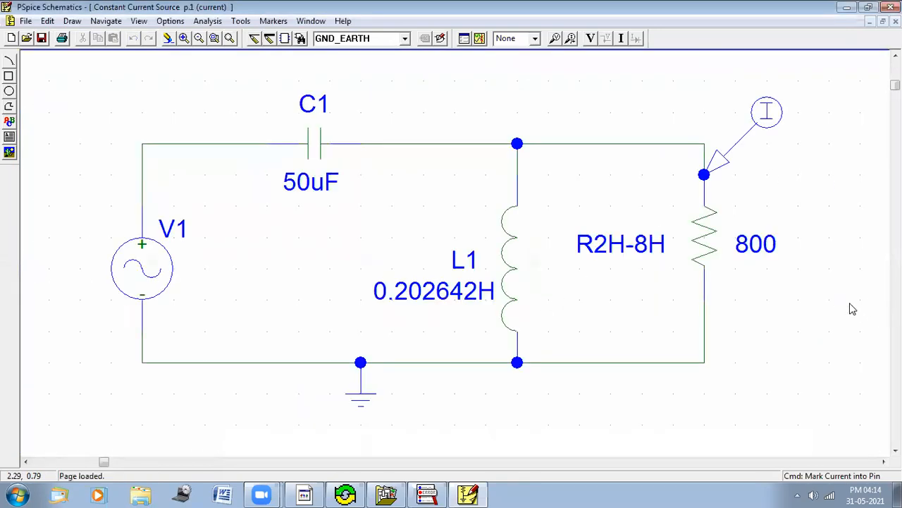
click(155, 279)
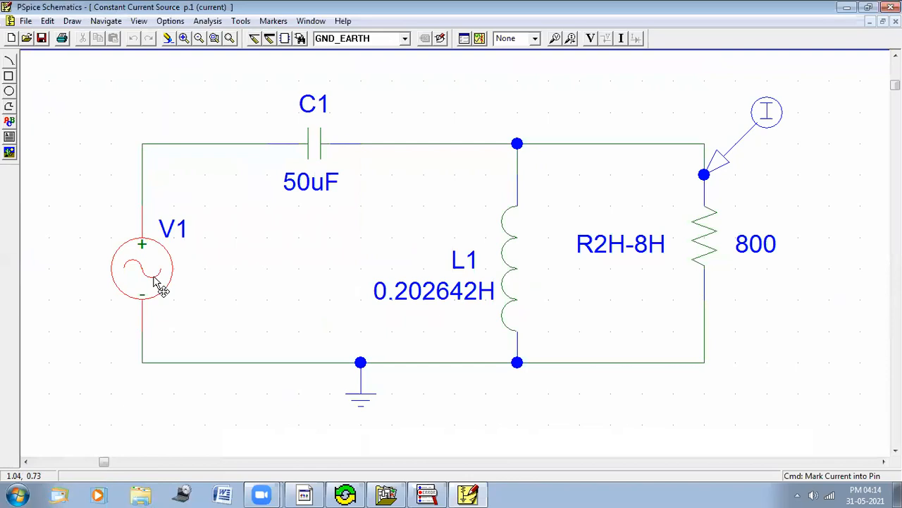
double_click(157, 282)
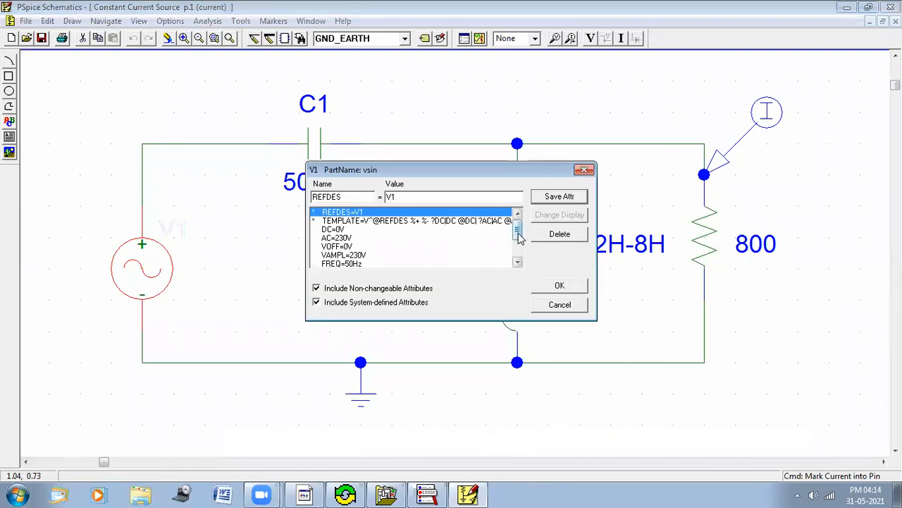
scroll(520, 237, down, 2)
scroll(523, 263, up, 3)
click(585, 170)
click(896, 22)
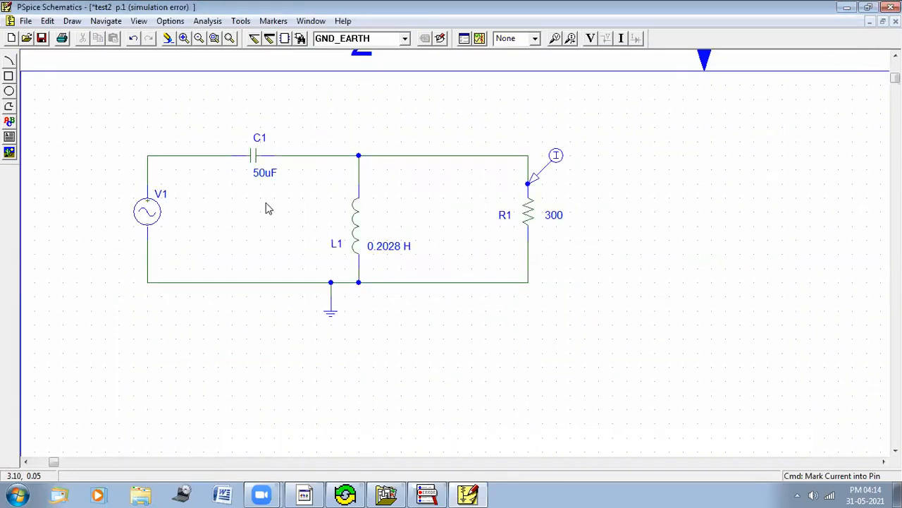
Step: Add volt units to the voltage source's attributes, setting AC to 230V and DC to 0V
double_click(147, 213)
click(346, 238)
click(408, 197)
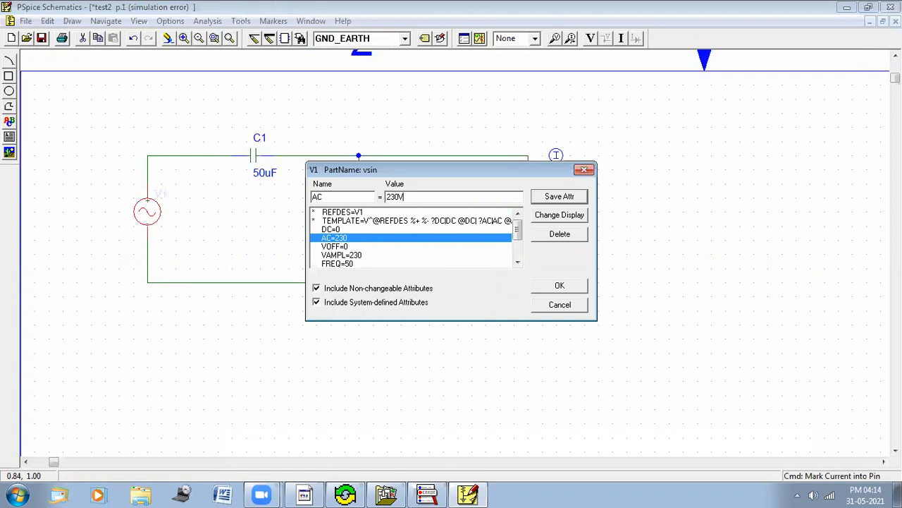
text(V)
click(564, 201)
click(359, 230)
click(400, 198)
text(V)
click(552, 201)
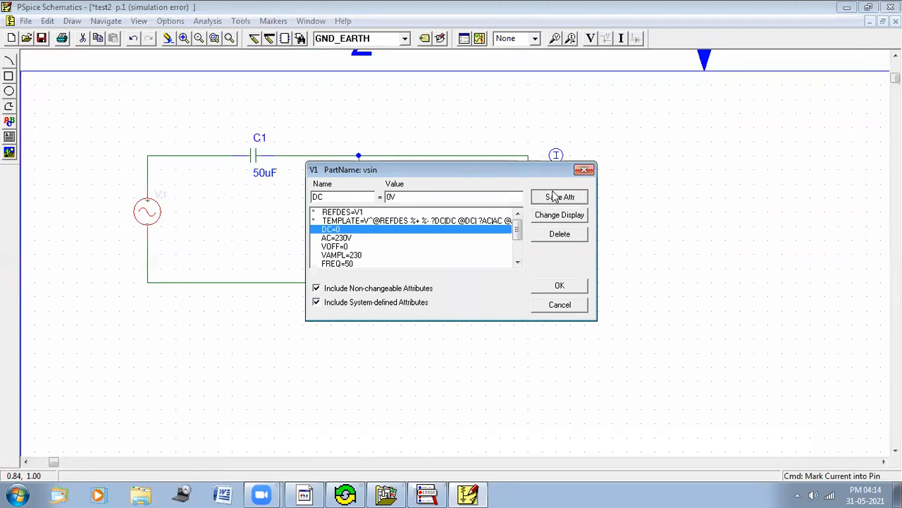
Step: Set the source's VAMPL to 230V and FREQ to 50Hz, then apply the attributes
click(367, 258)
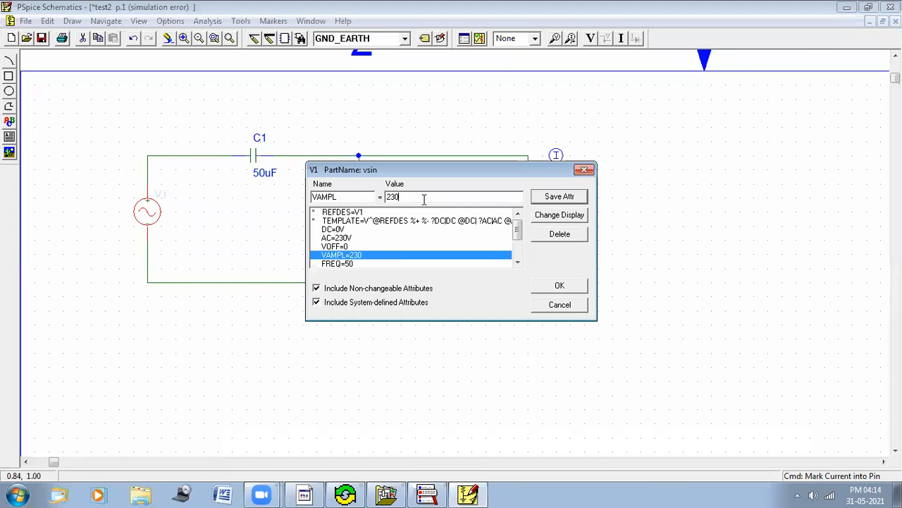
text(V)
click(371, 264)
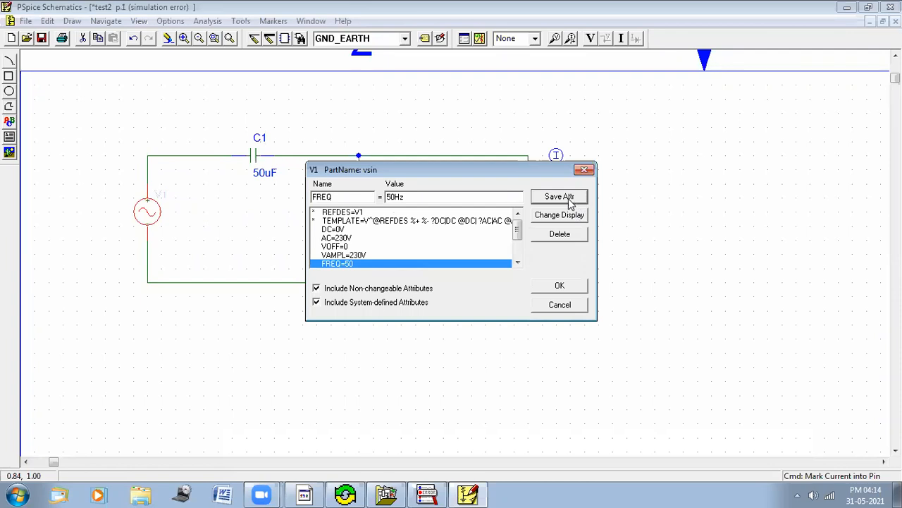
scroll(520, 233, down, 2)
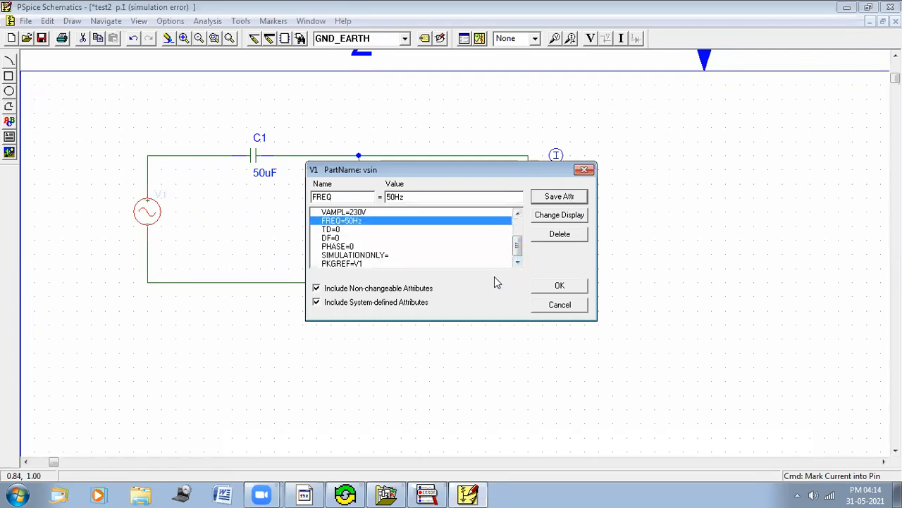
click(560, 285)
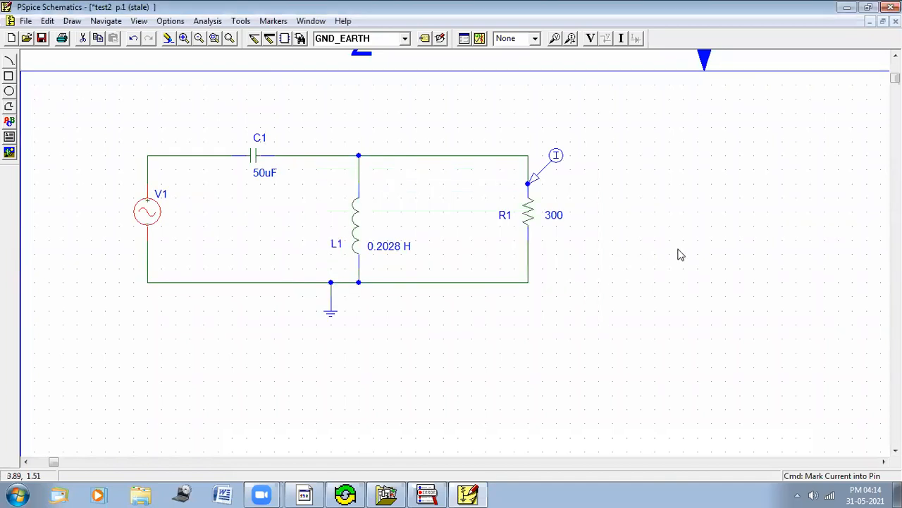
Step: Confirm the capacitor, inductor and resistor values and rerun the simulation, closing the simulator window
double_click(263, 174)
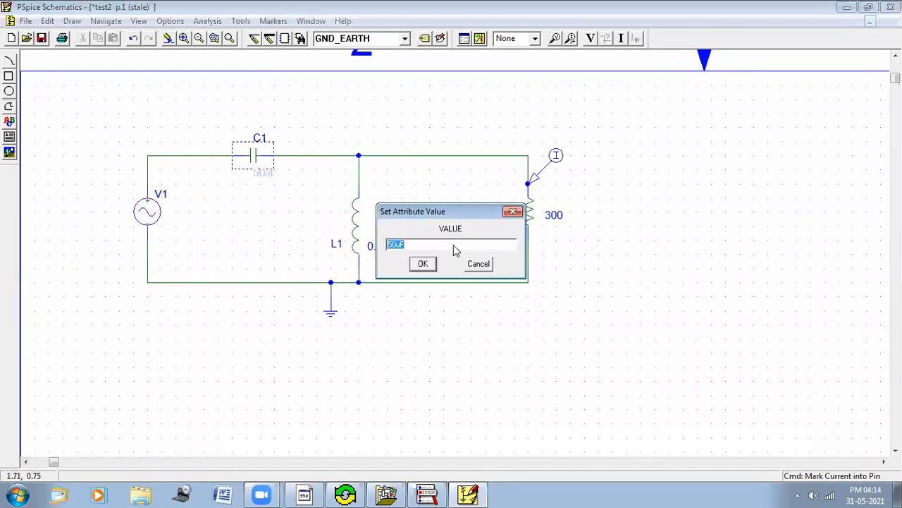
key(Return)
double_click(408, 246)
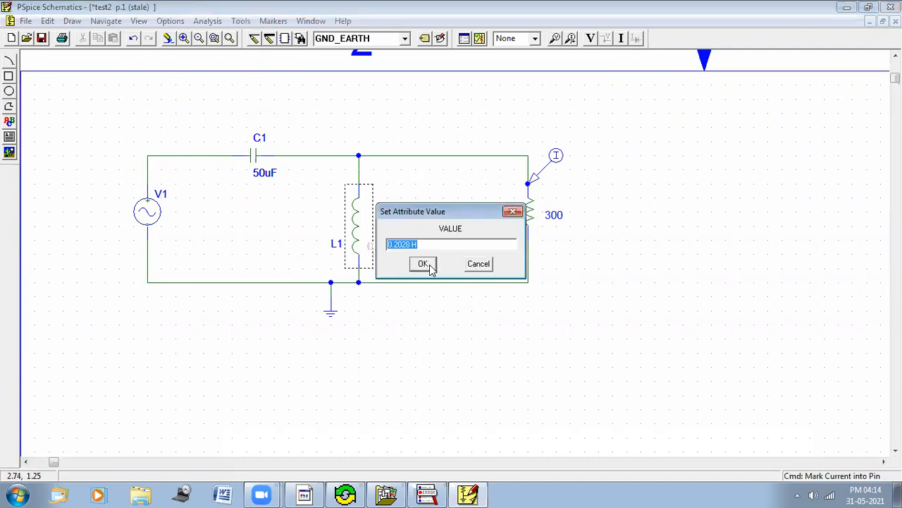
click(429, 269)
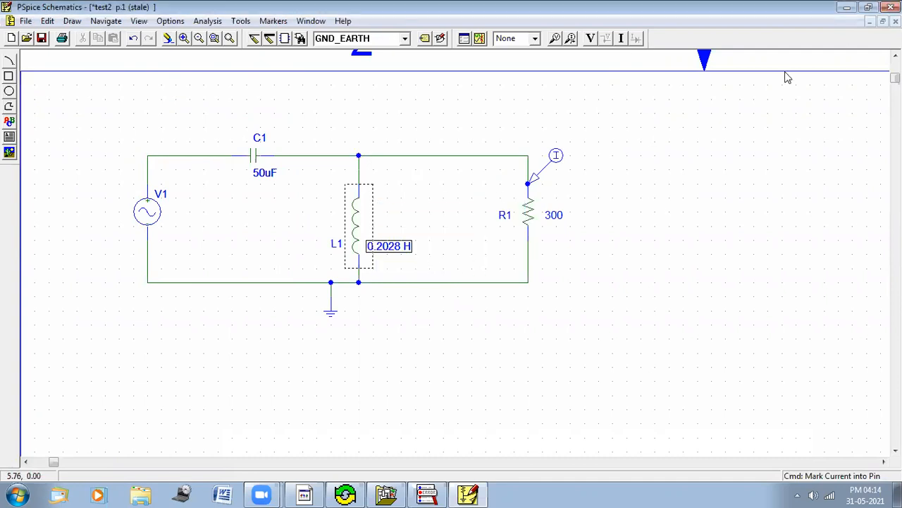
double_click(556, 217)
click(427, 265)
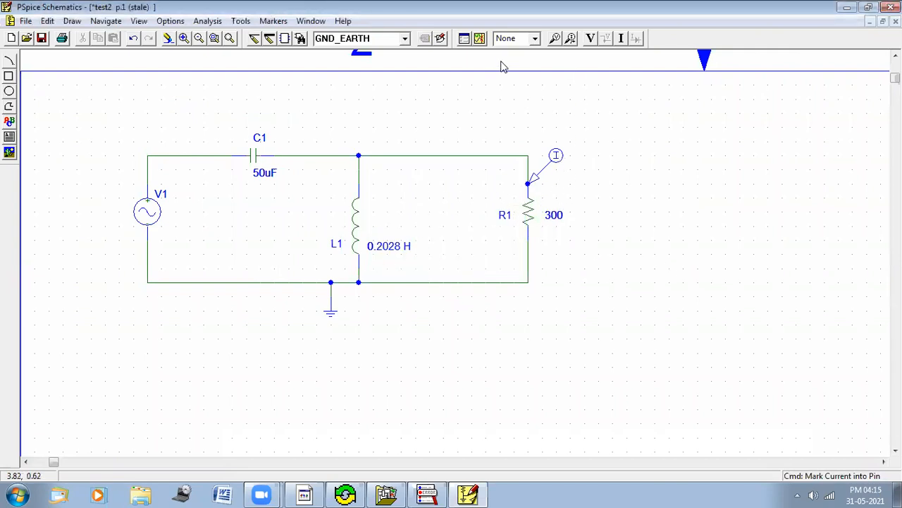
click(480, 39)
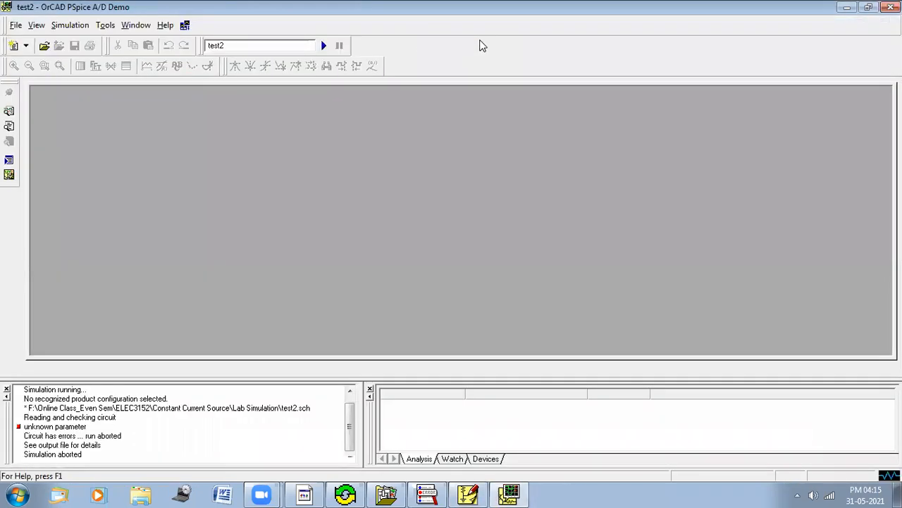
click(891, 7)
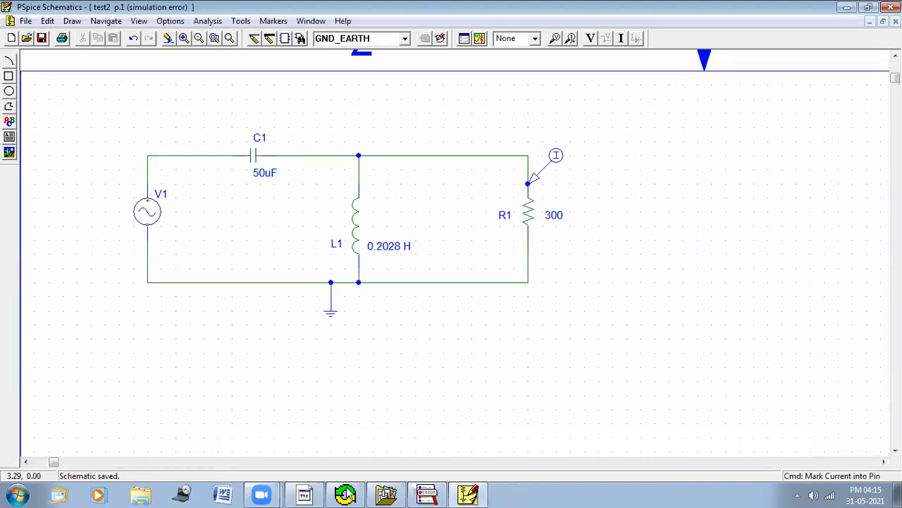
Step: Set the inductor's value to 0.2028H, then rerun the simulation and close the simulator window
click(26, 38)
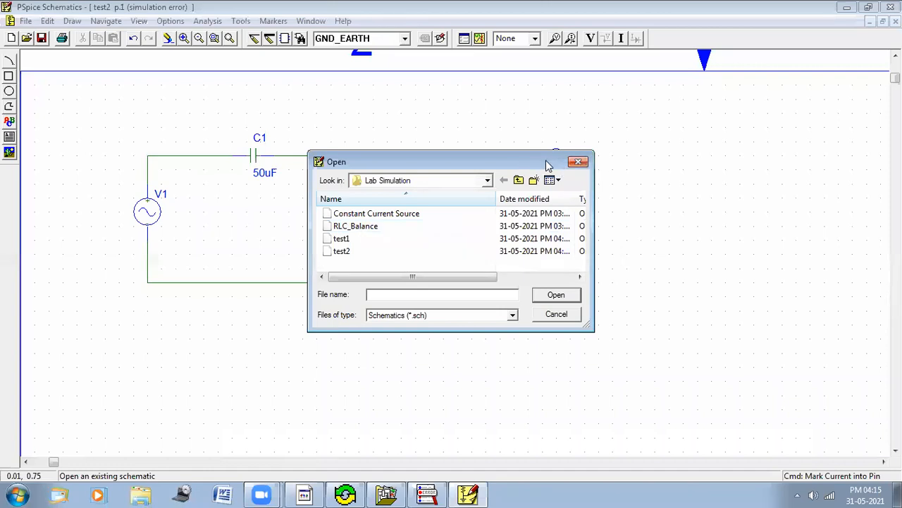
click(579, 163)
double_click(406, 247)
click(413, 244)
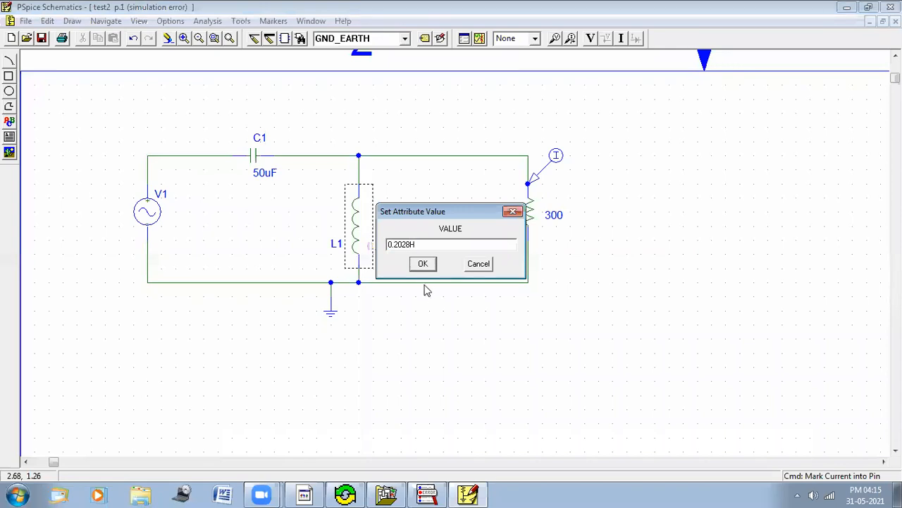
key(Return)
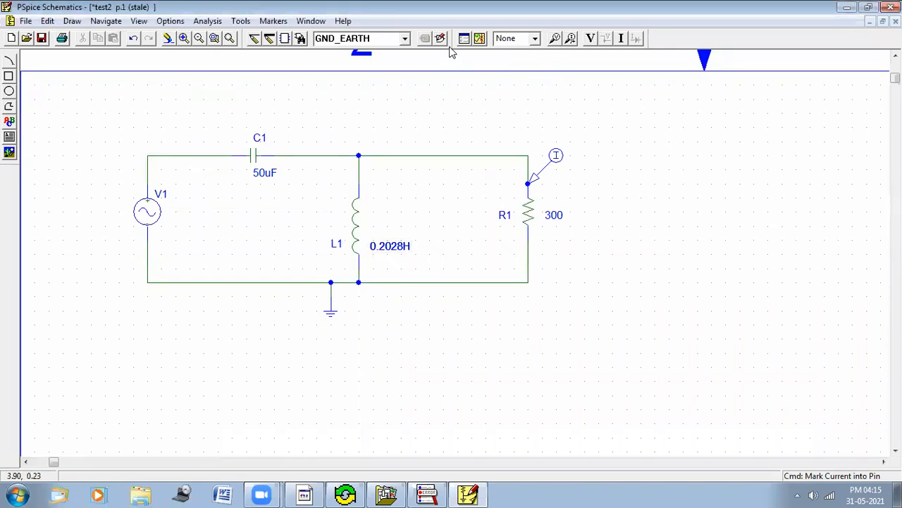
click(479, 40)
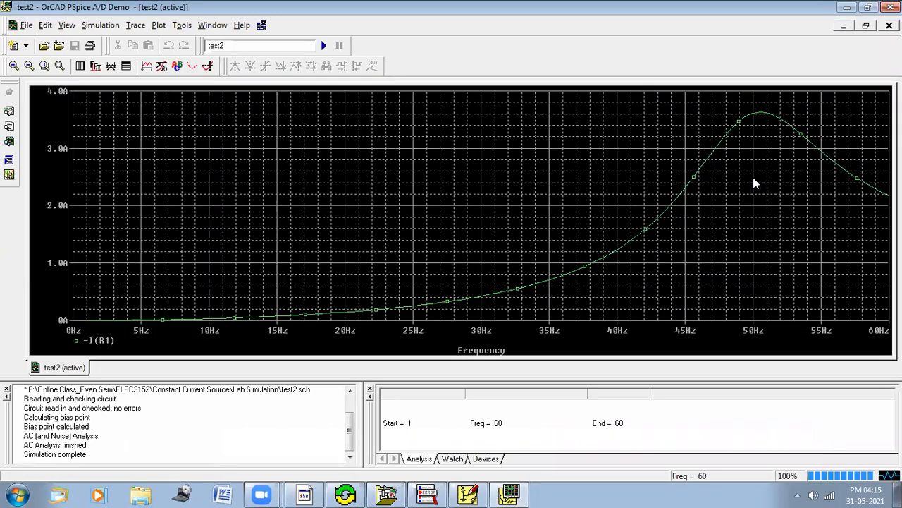
click(891, 8)
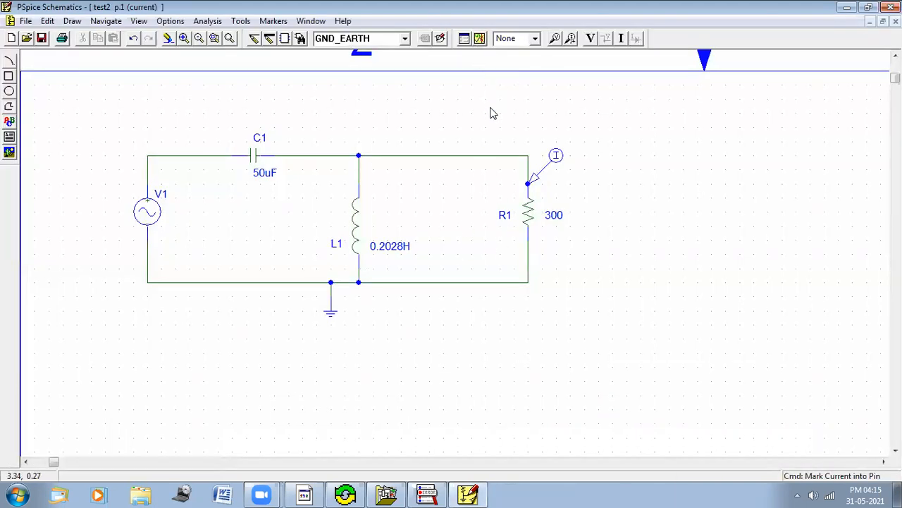
Step: Set the AC sweep's end frequency to 70 Hz
click(464, 38)
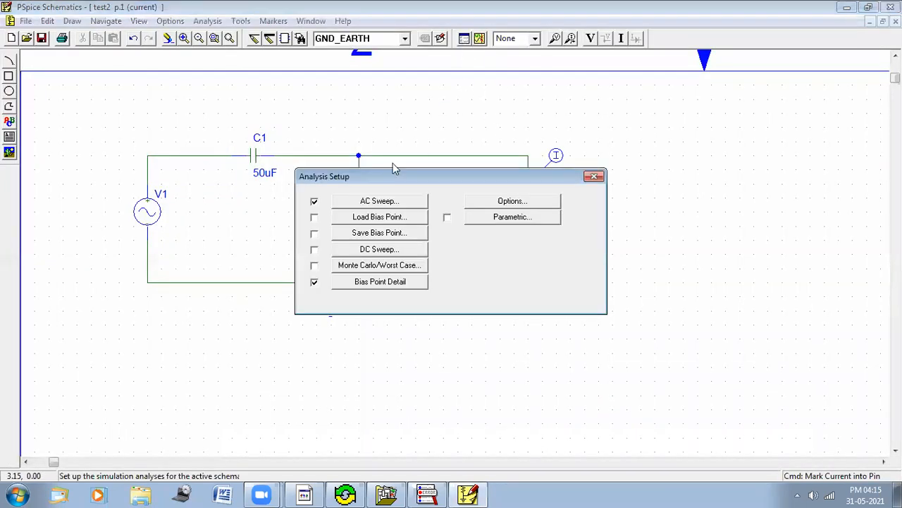
click(372, 203)
drag(508, 226, 496, 226)
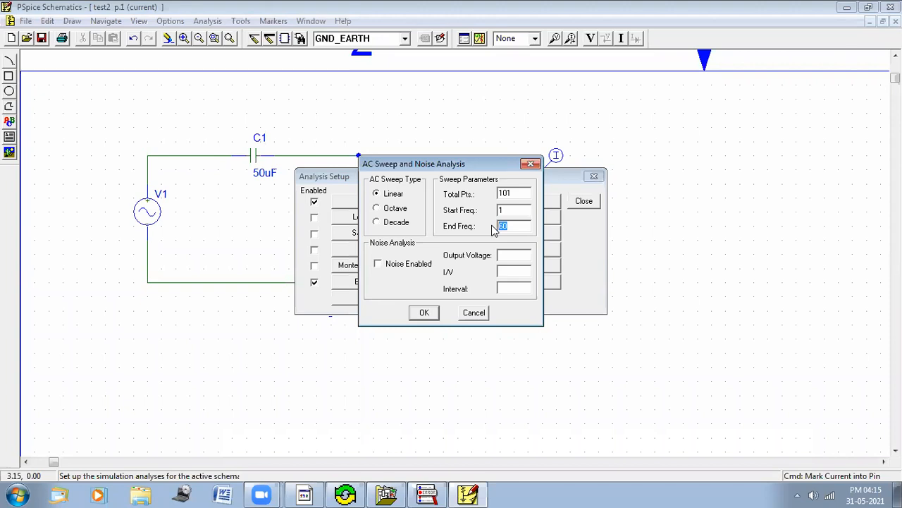
text(70)
key(Return)
key(Escape)
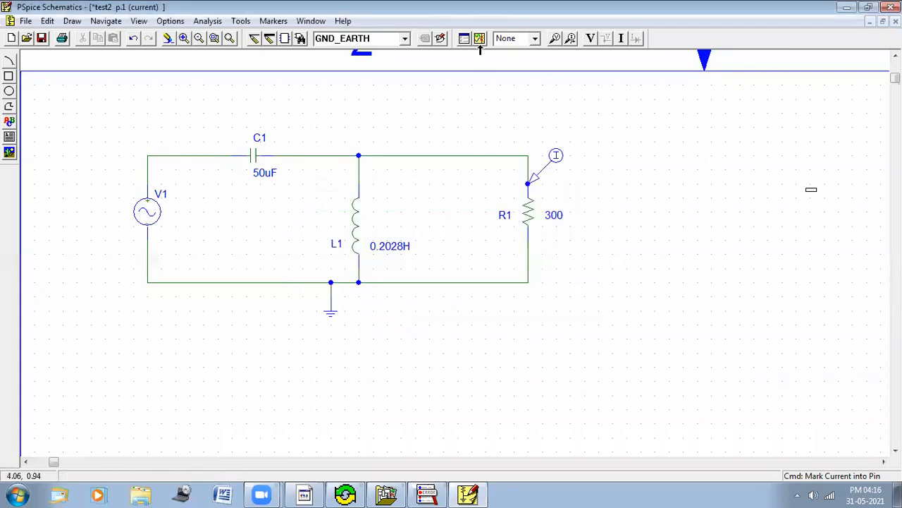
Step: Rerun the simulation and turn on the probe cursor to read the current peak near 50 Hz, then close the simulator
click(479, 39)
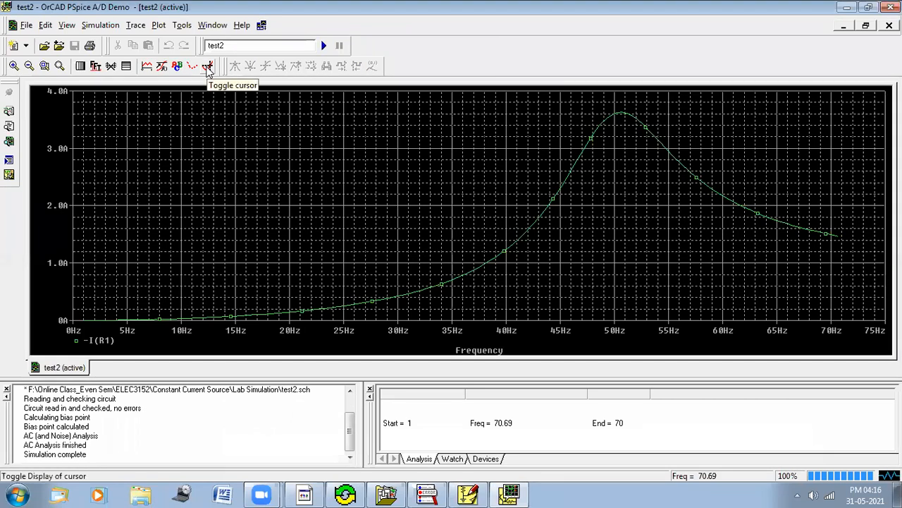
click(207, 67)
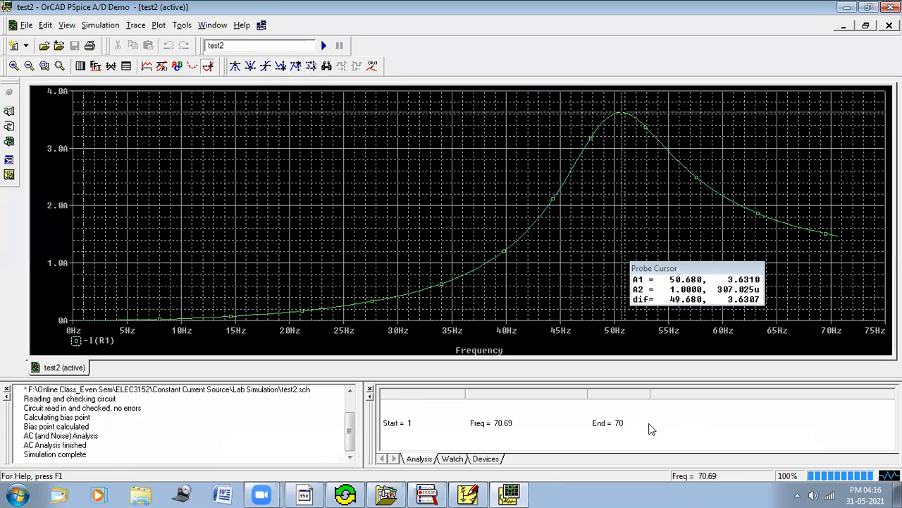
mouse_move(614, 99)
mouse_down()
mouse_move(648, 101)
mouse_move(603, 116)
mouse_move(623, 98)
mouse_move(639, 130)
mouse_move(609, 106)
mouse_up()
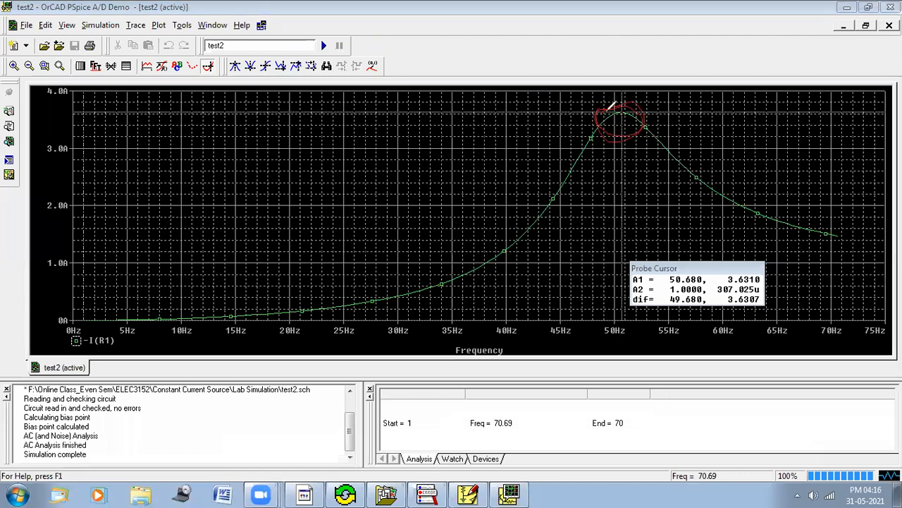
mouse_move(726, 277)
mouse_down()
mouse_move(758, 266)
mouse_move(778, 279)
mouse_move(721, 277)
mouse_up()
click(829, 437)
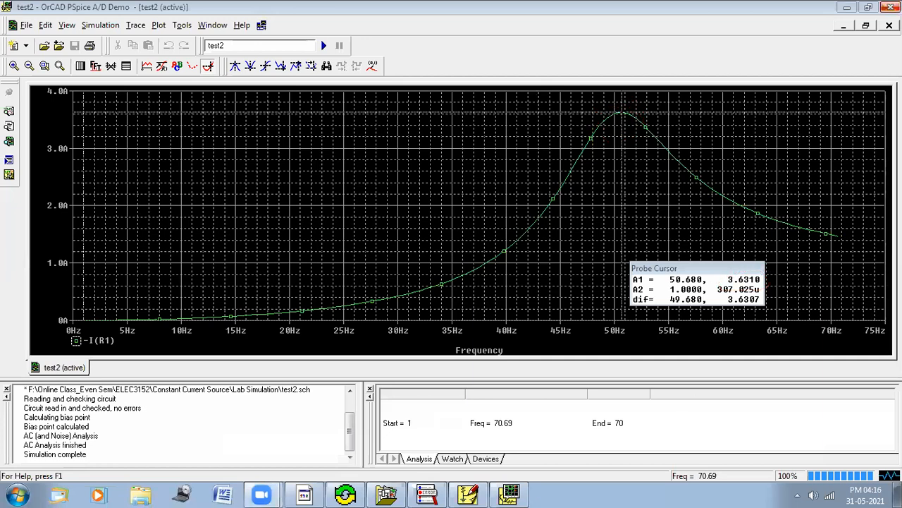
click(891, 7)
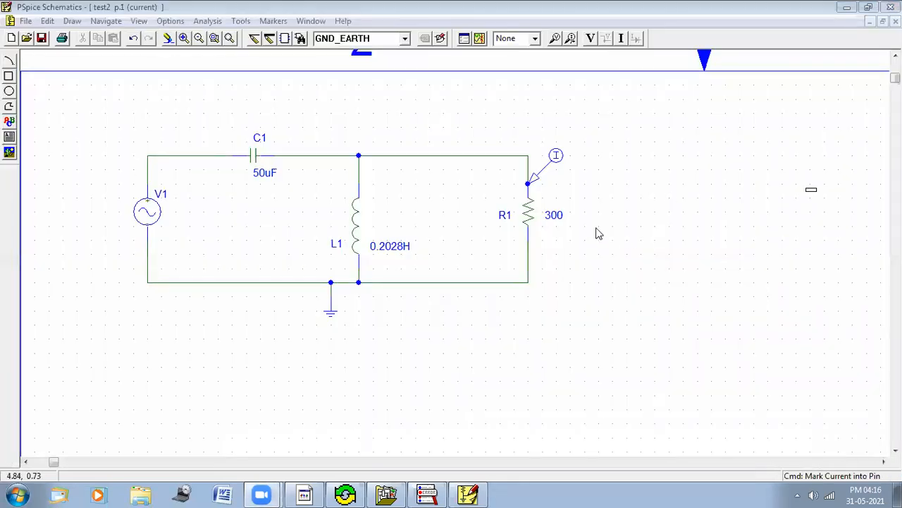
Step: Set the resistor's value to 700 and rerun the simulation
click(557, 217)
double_click(557, 217)
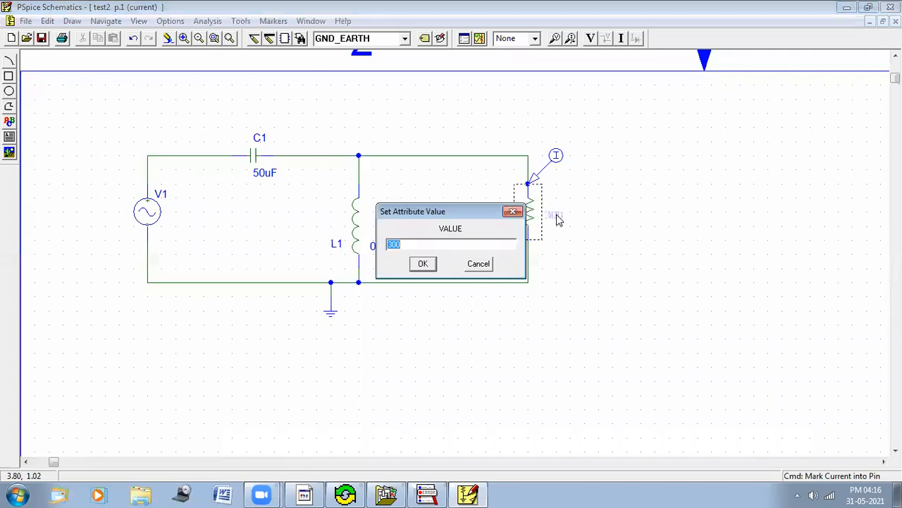
text(700)
click(425, 264)
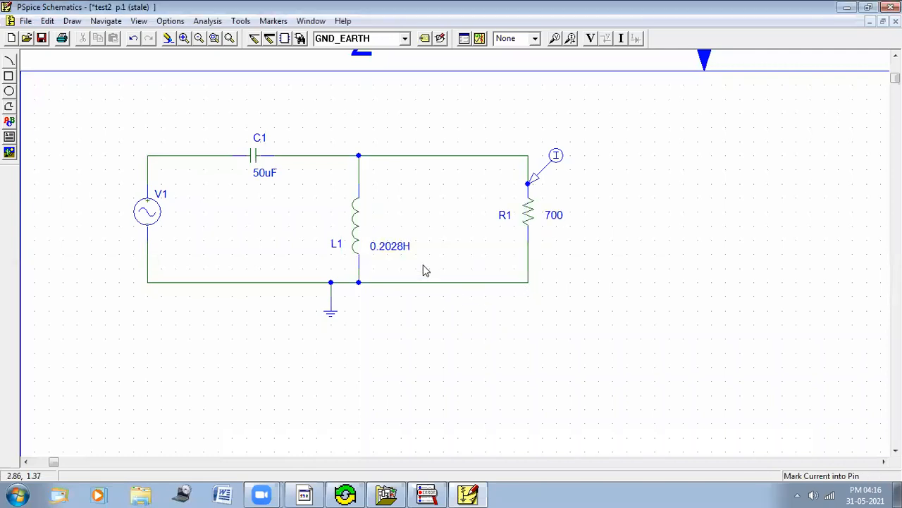
click(480, 39)
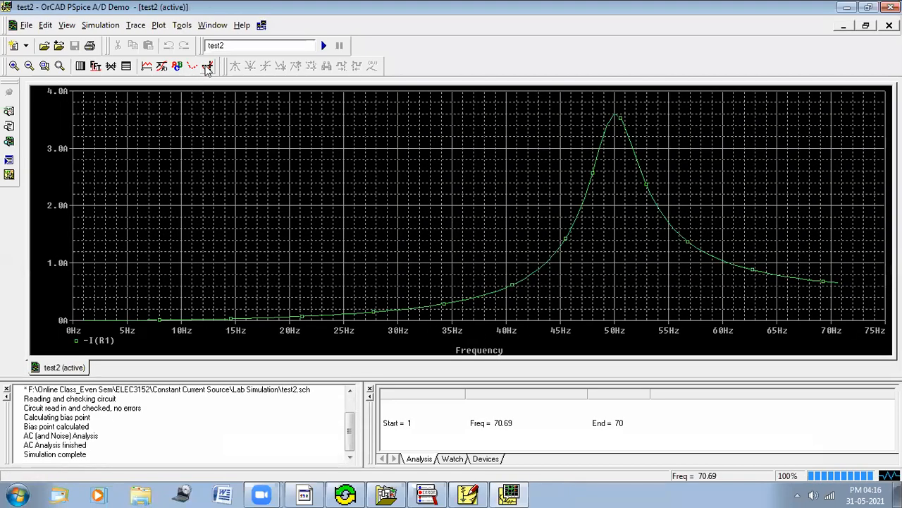
Step: Turn on the probe cursor and move it to the peak of the current curve, then close the simulator
click(207, 67)
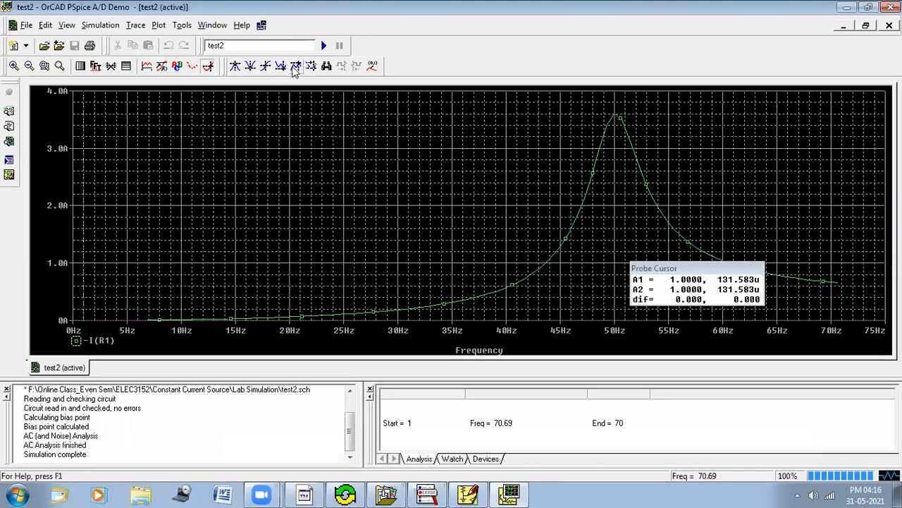
click(294, 67)
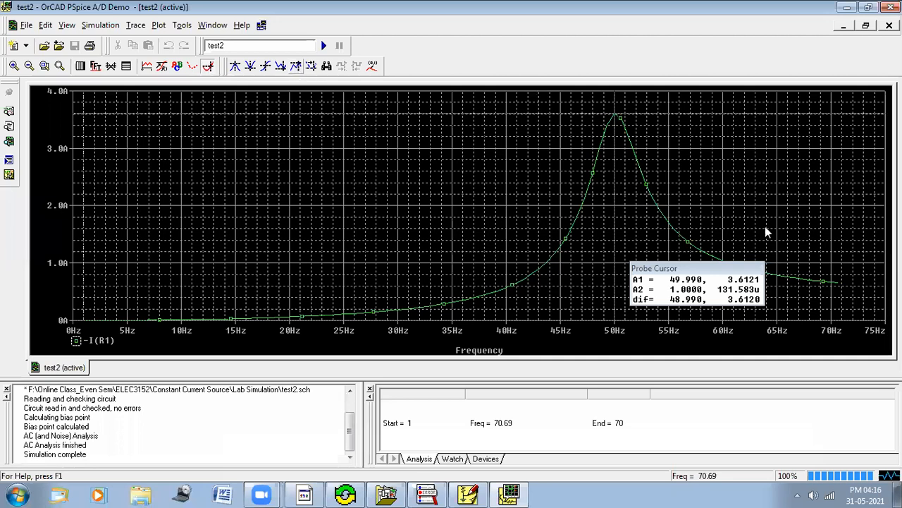
click(672, 490)
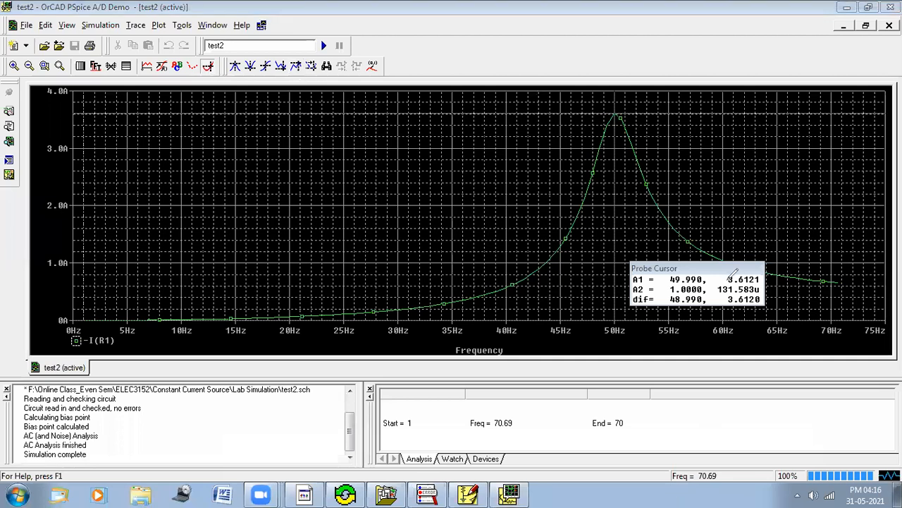
mouse_move(584, 109)
mouse_down()
mouse_move(613, 97)
mouse_move(600, 116)
mouse_move(630, 106)
mouse_move(629, 117)
mouse_up()
mouse_move(729, 272)
mouse_down()
mouse_move(767, 265)
mouse_move(763, 284)
mouse_move(724, 282)
mouse_move(745, 264)
mouse_up()
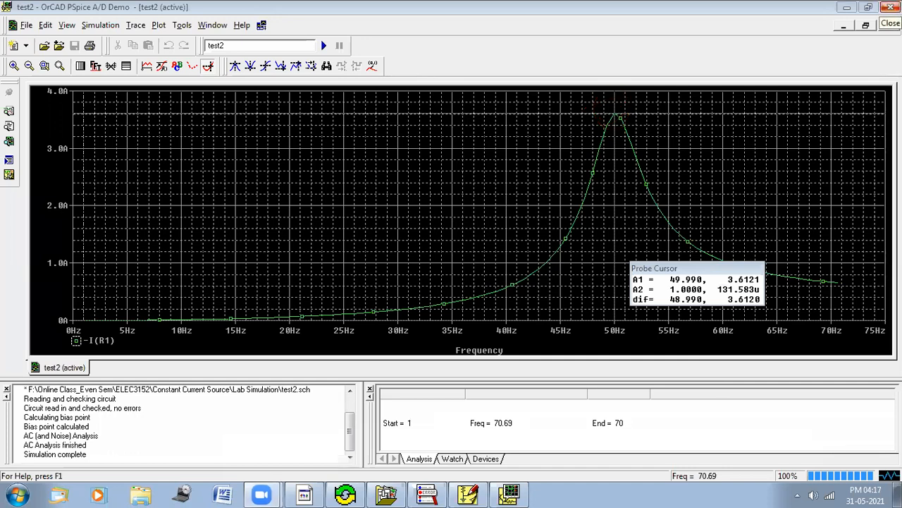
click(890, 7)
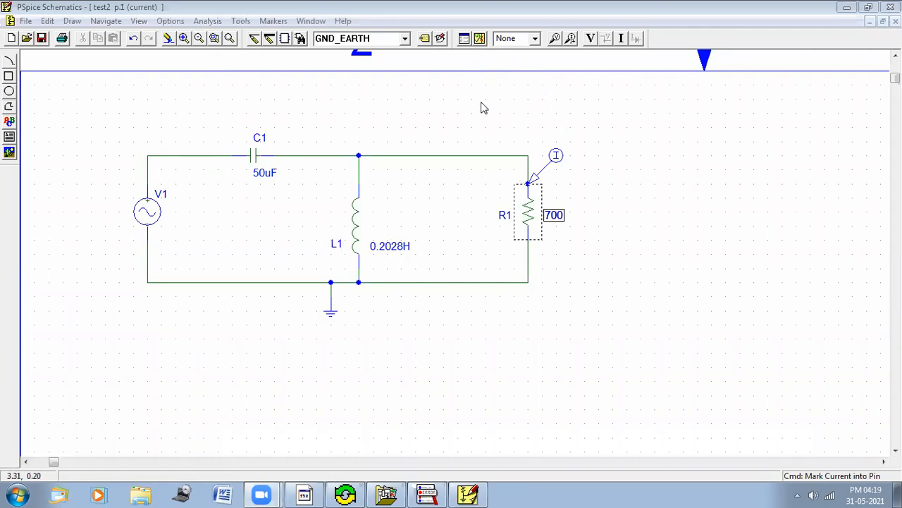
Step: Review the AC sweep settings without changing them
click(464, 40)
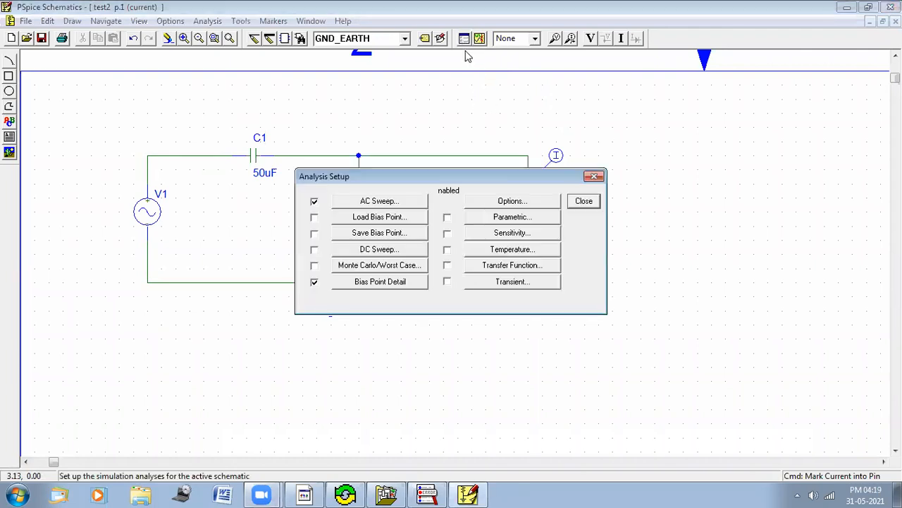
click(394, 202)
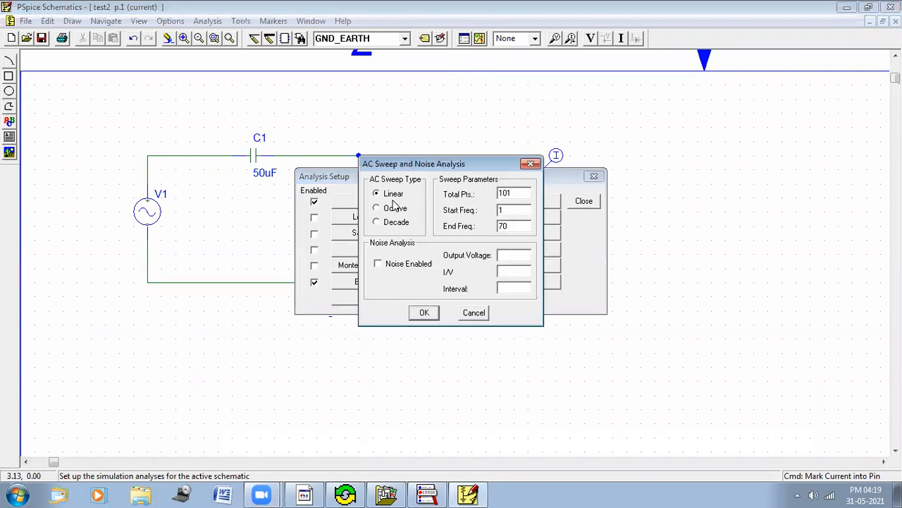
click(532, 164)
key(Escape)
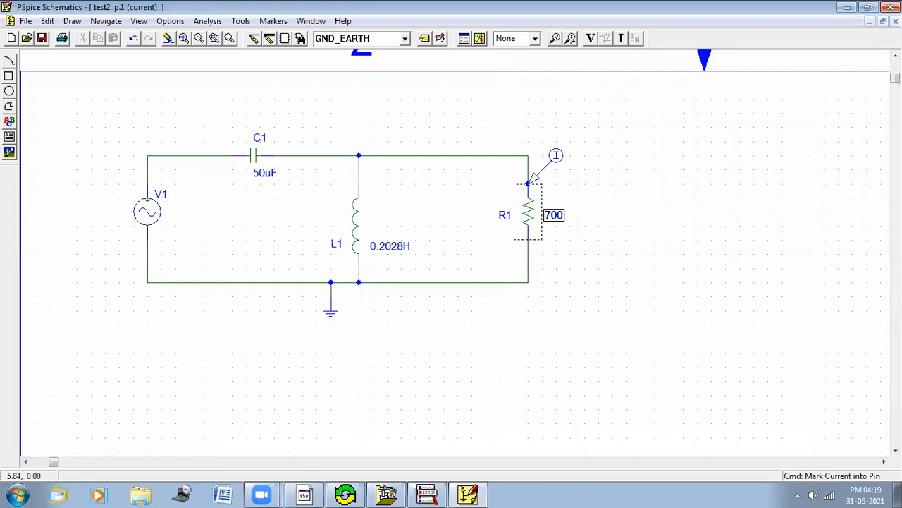
Step: Close the schematic and PSpice Schematics, then close the Design Manager window
click(895, 21)
click(895, 21)
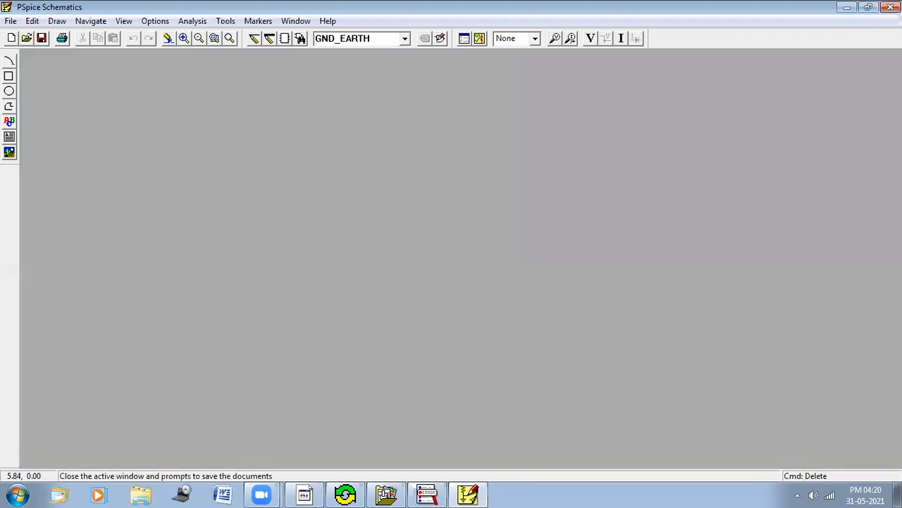
click(892, 7)
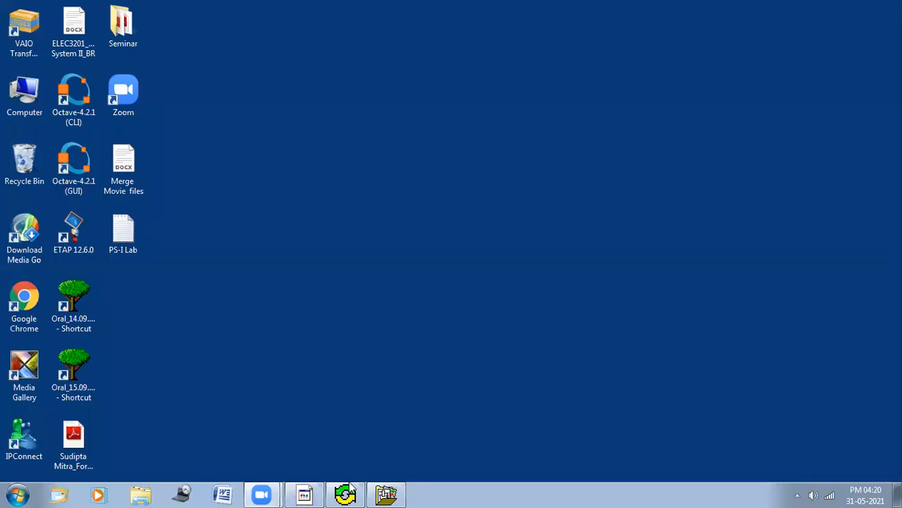
right_click(387, 493)
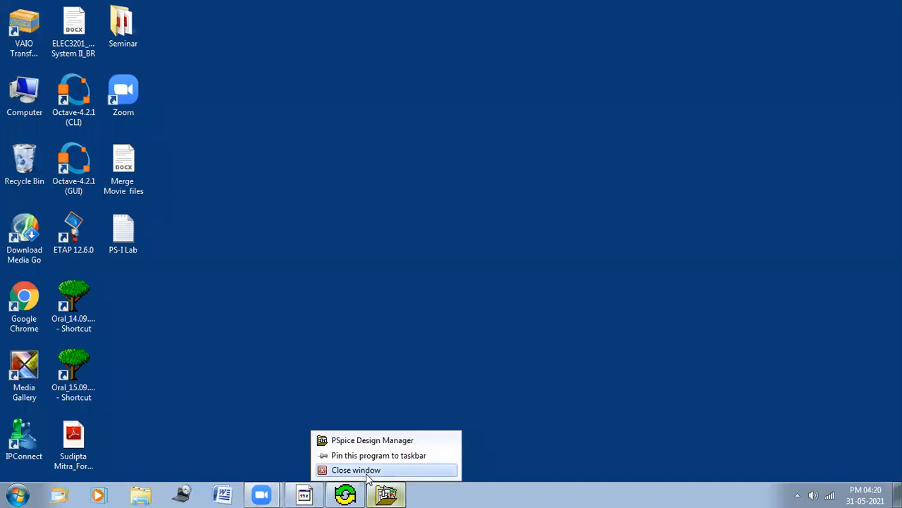